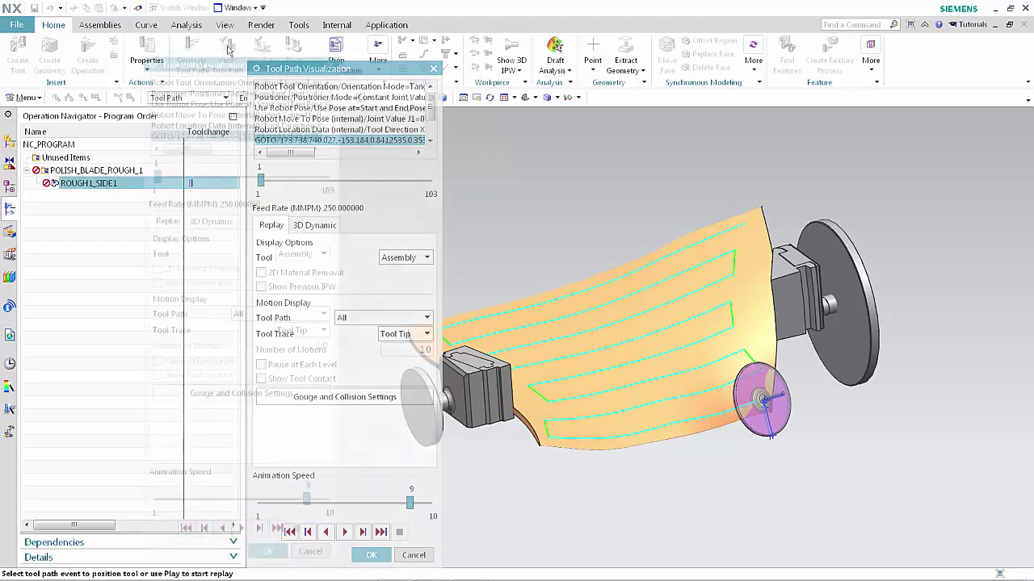
Step: Compare the Tool and Assembly tool displays for ROUGH1_SIDE1, and replay its tool path with the full assembly shown
left_click(320, 252)
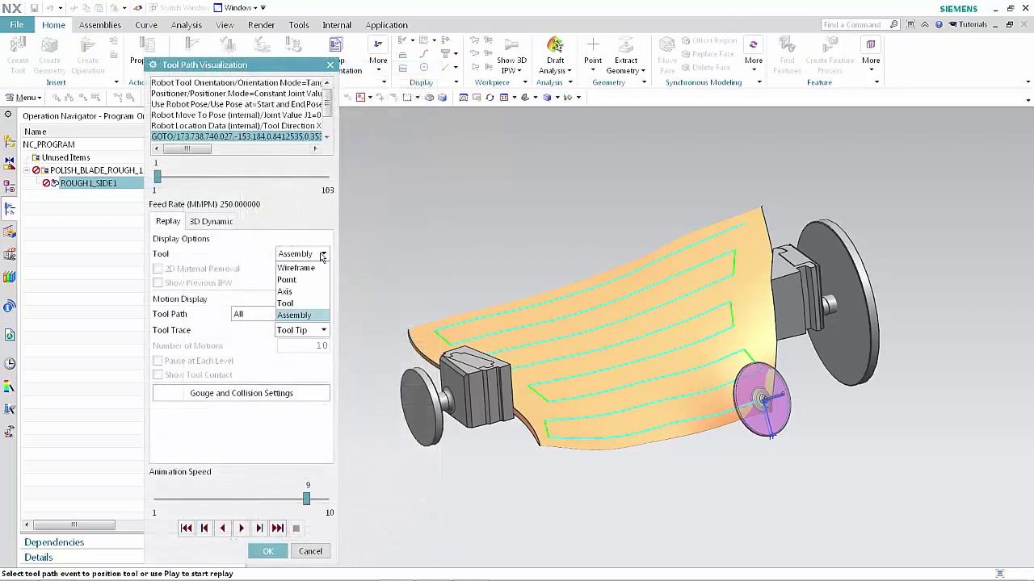
left_click(305, 312)
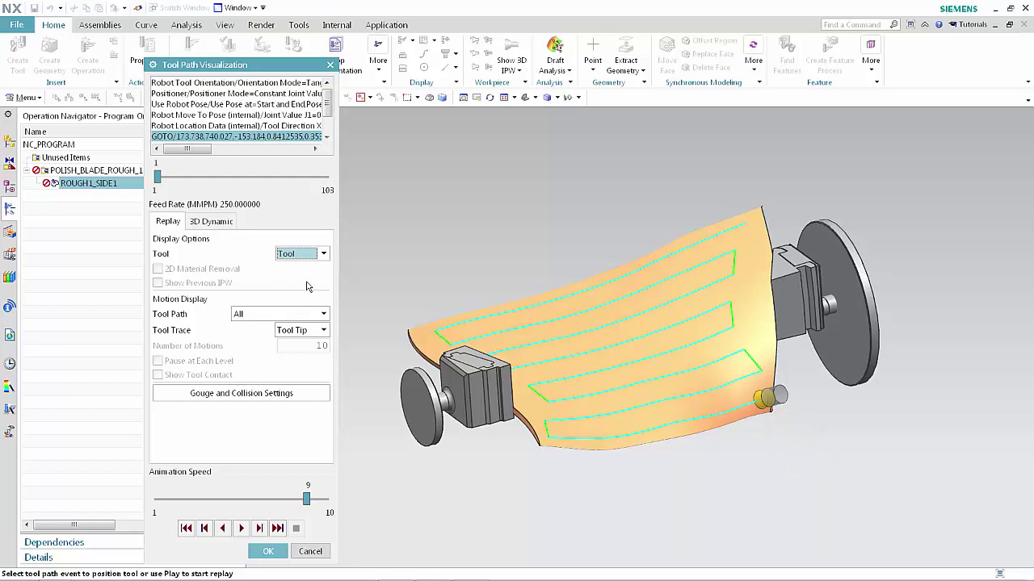
left_click(324, 254)
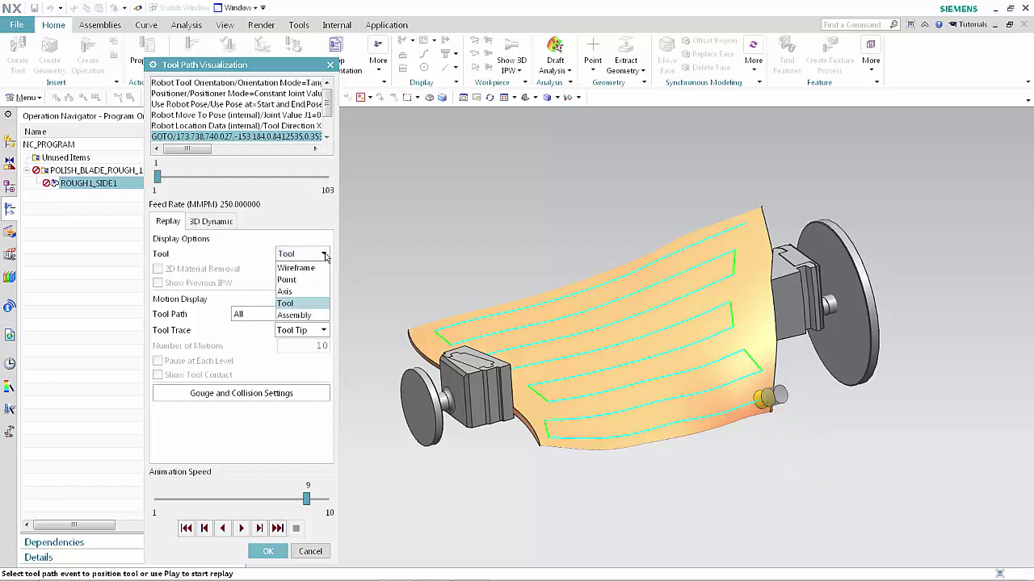
left_click(315, 316)
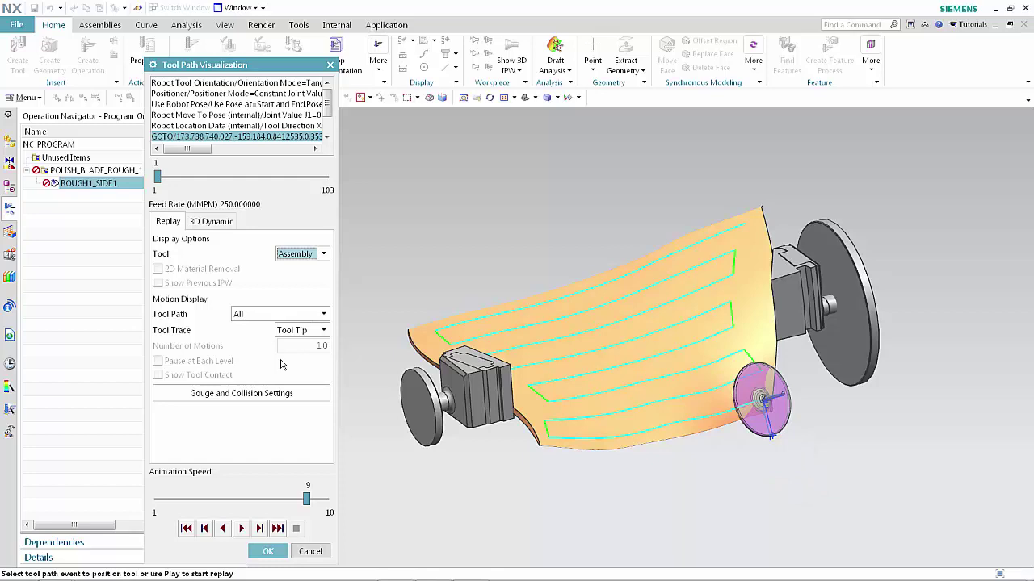
left_click(241, 529)
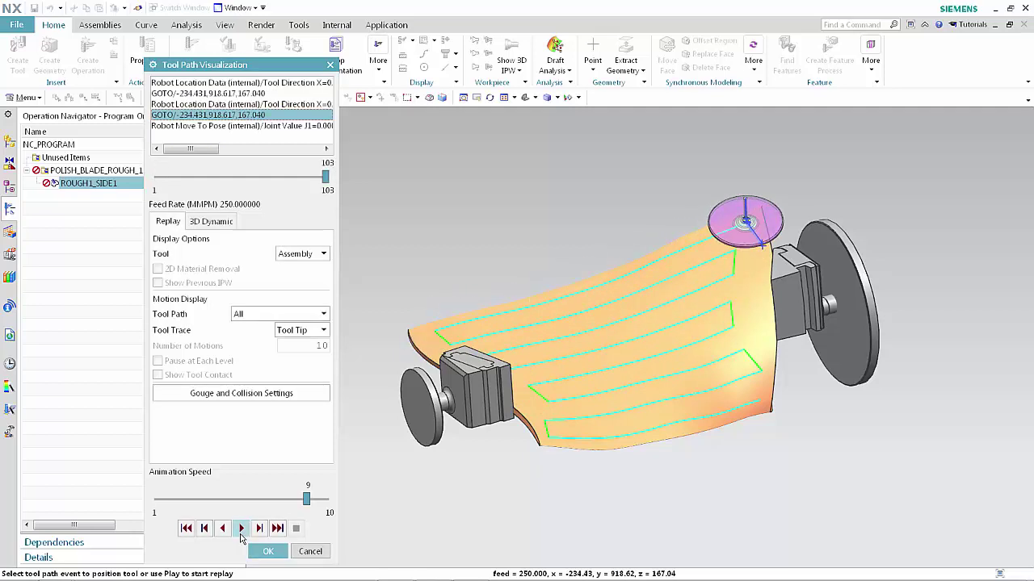
left_click(268, 551)
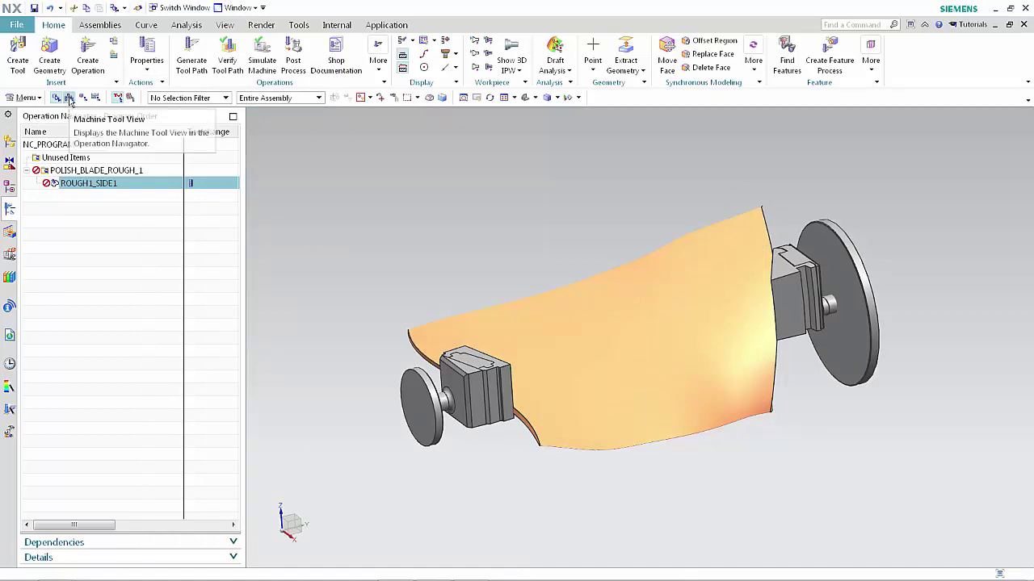
Step: Replace the generic machine with the first ABB_IRB_6640_235 six-axis robot with positioner from the library's ROBOT class
left_click(69, 98)
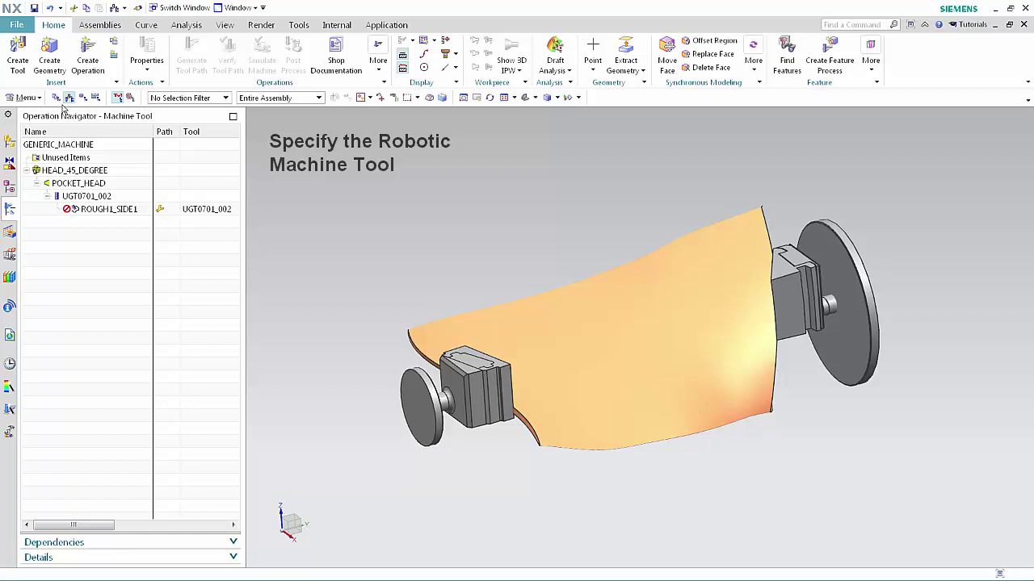
double_click(30, 144)
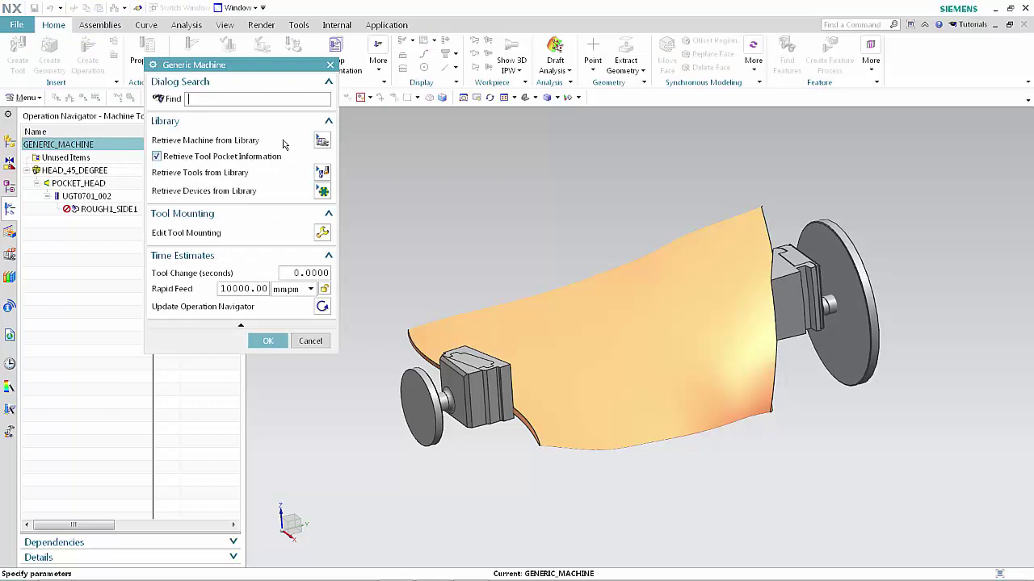
left_click(322, 142)
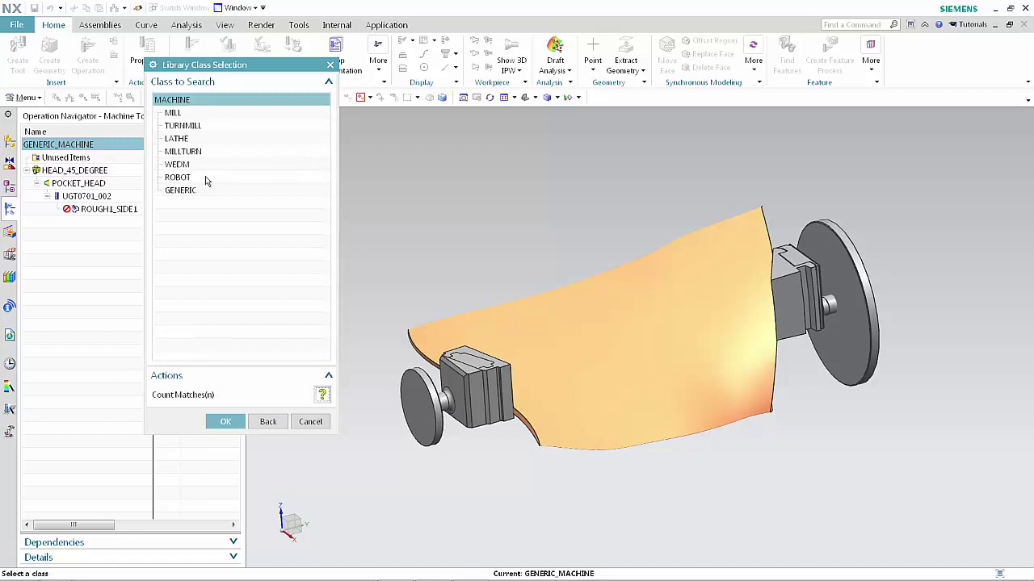
left_click(179, 178)
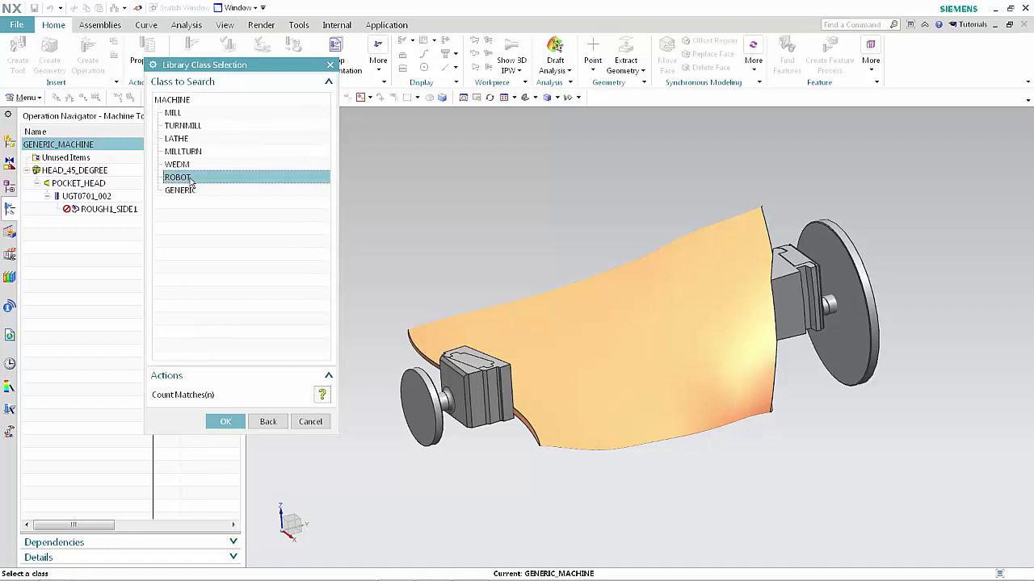
left_click(218, 420)
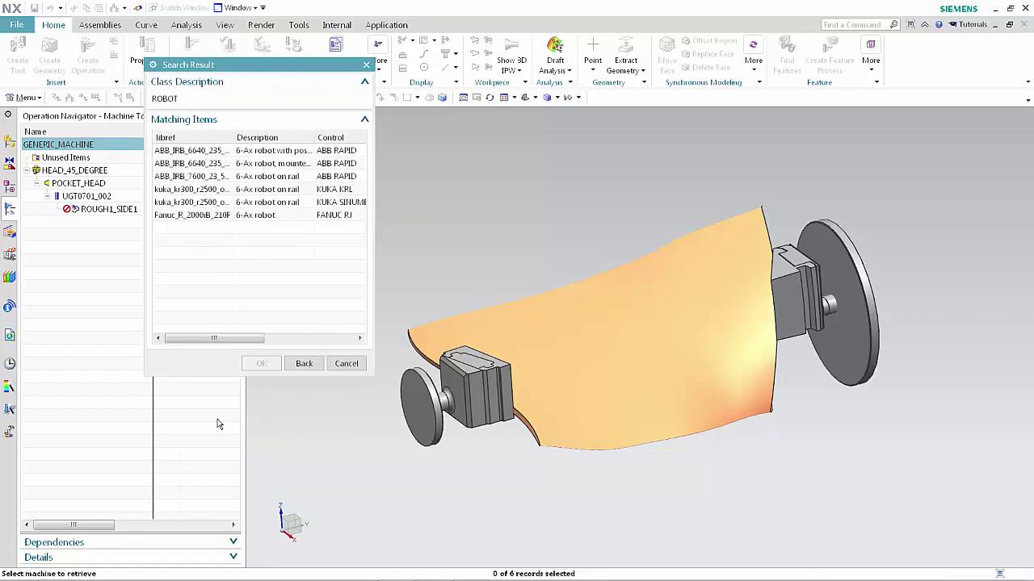
left_click(213, 152)
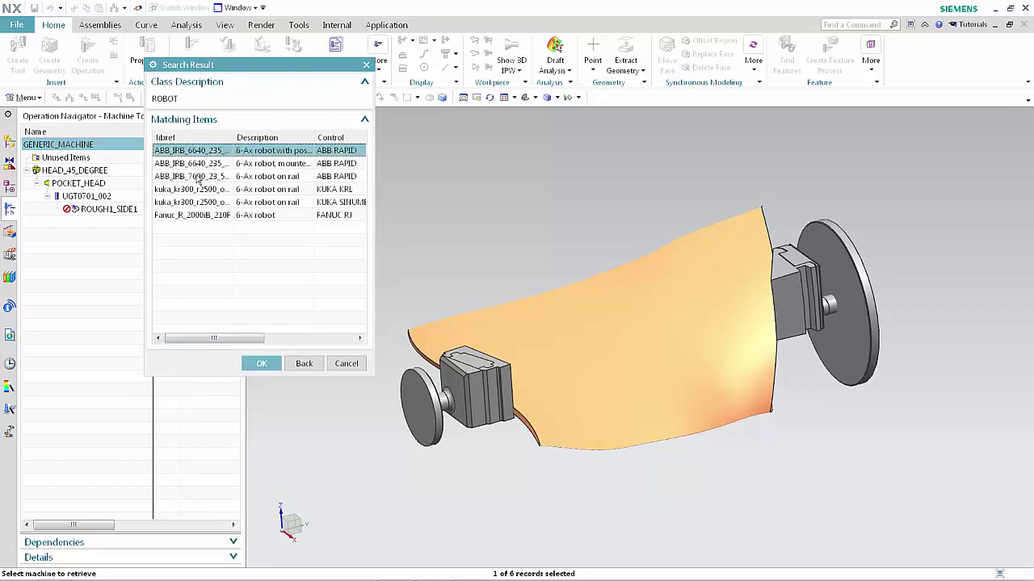
left_click(262, 365)
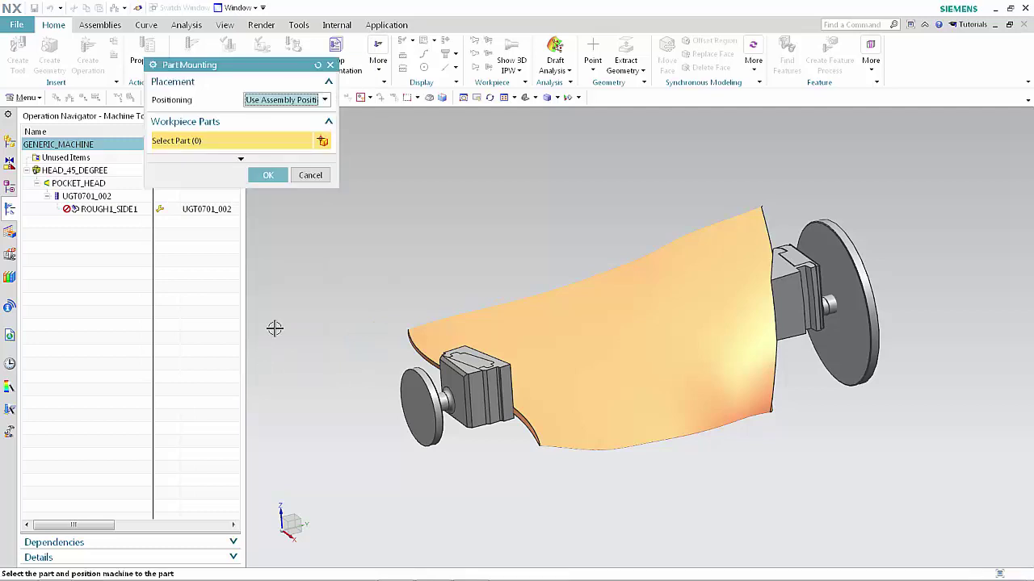
Step: Mount the part using a part mount junction placed at the arc center of the small clamp disc beside the blade
left_click(327, 99)
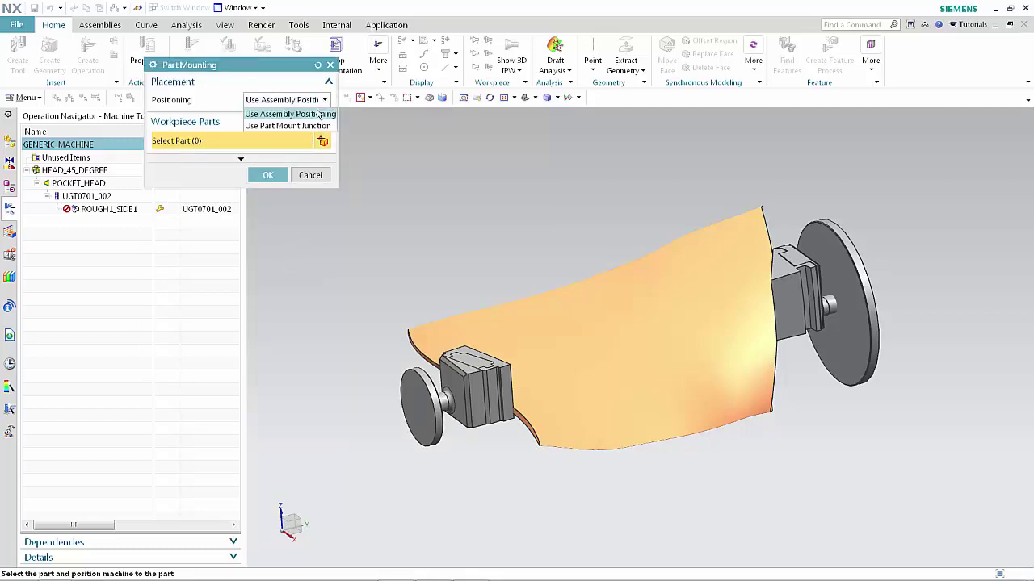
left_click(311, 127)
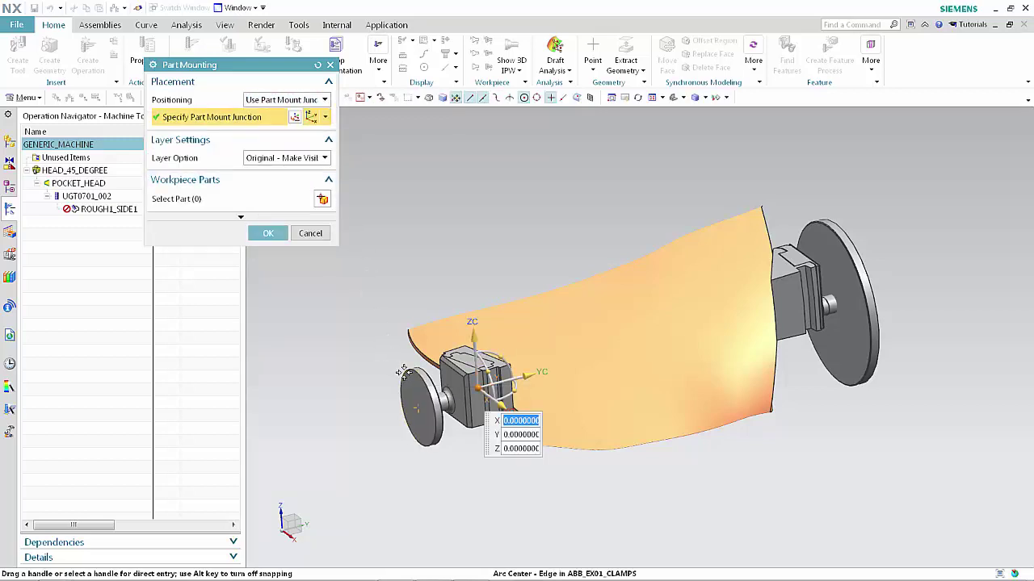
left_click(394, 366)
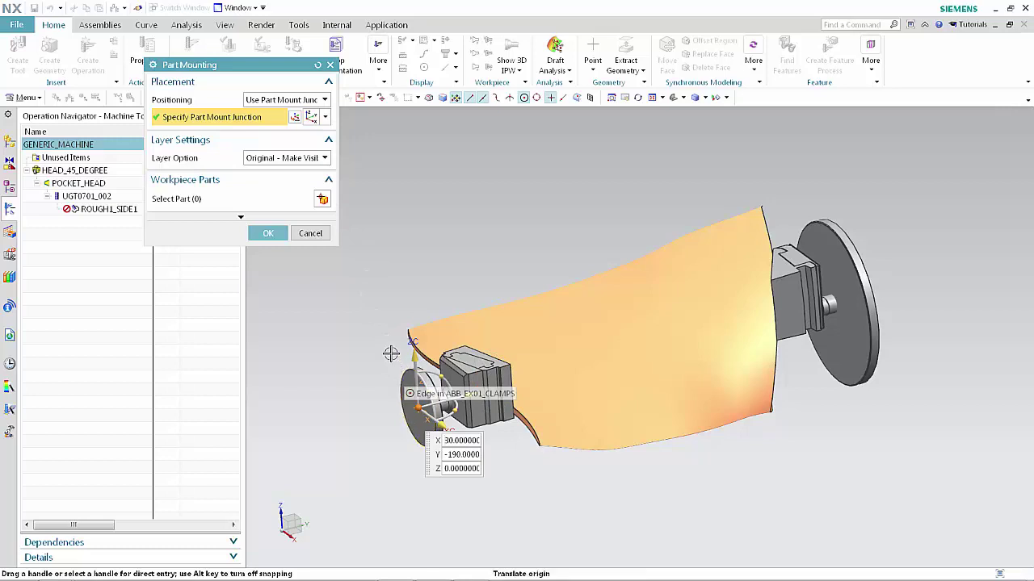
left_click(275, 234)
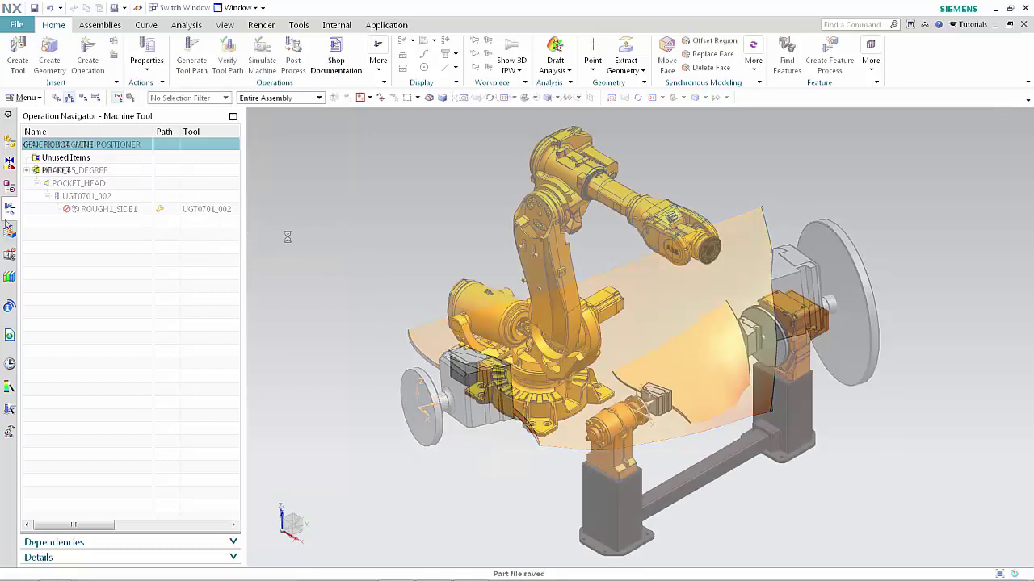
Step: Start the machine simulation for ROUGH1_SIDE1 under POCKET with the tool path and tool trace shown
left_click(27, 171)
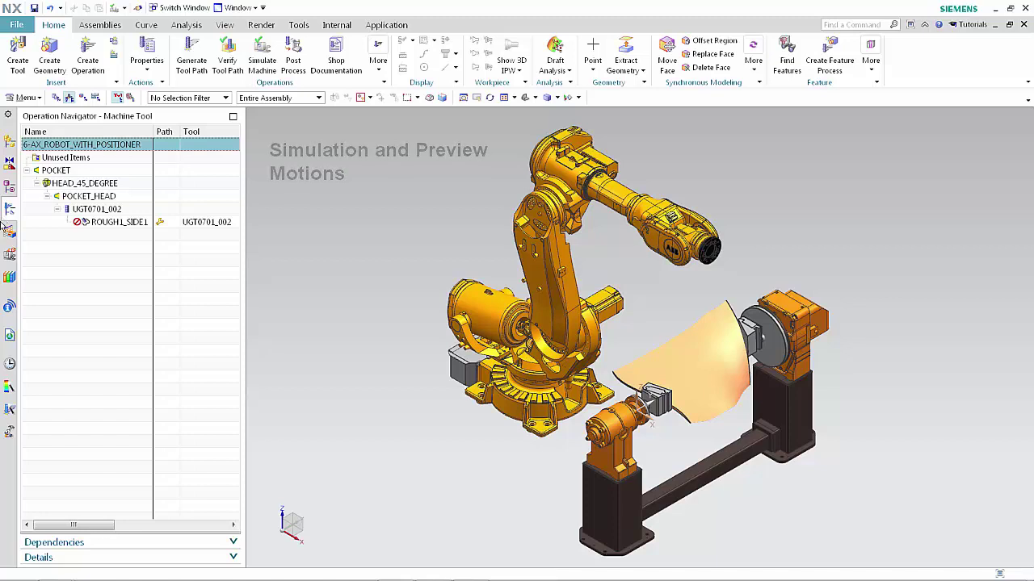
left_click(87, 223)
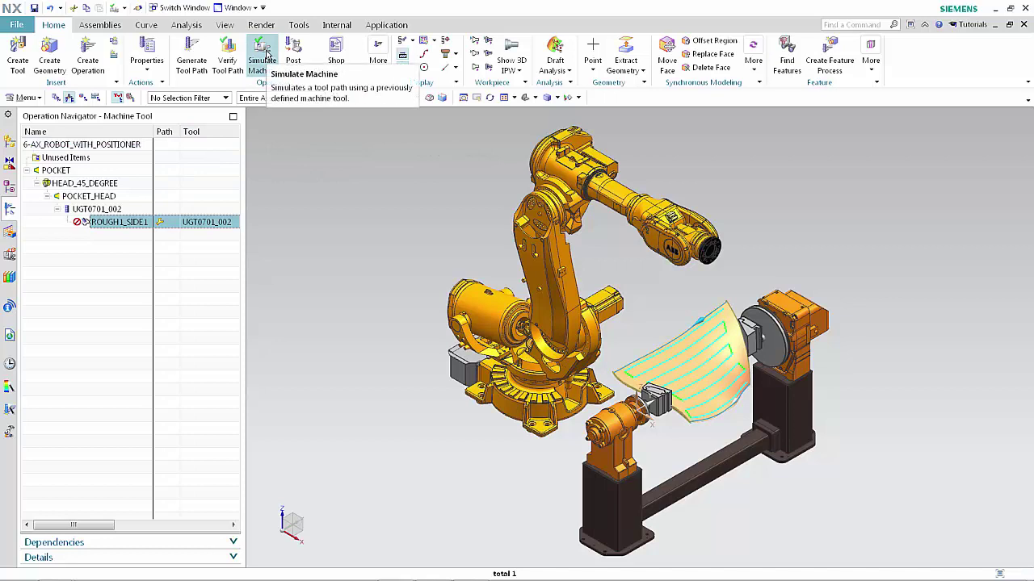
left_click(263, 55)
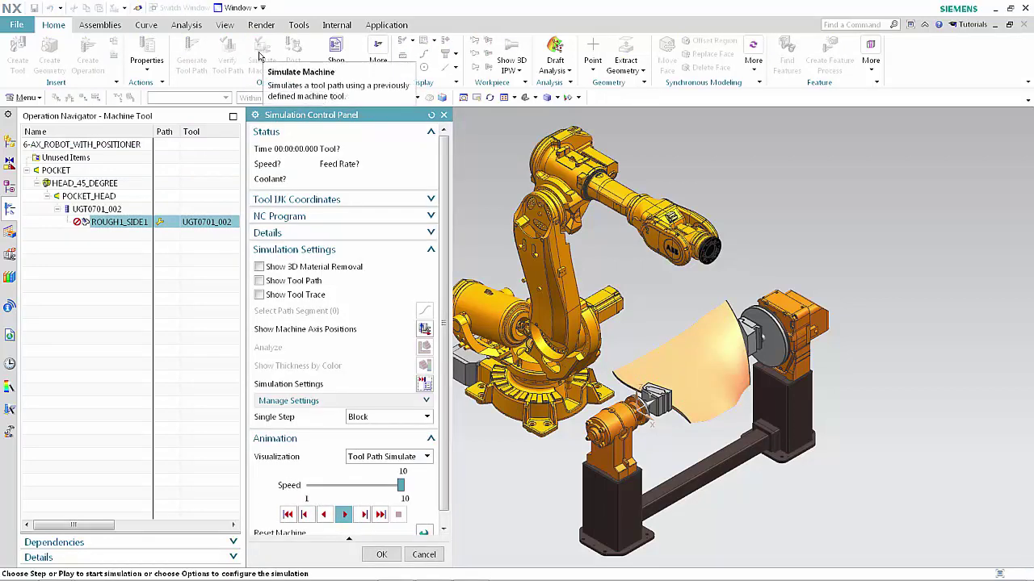
left_click(258, 280)
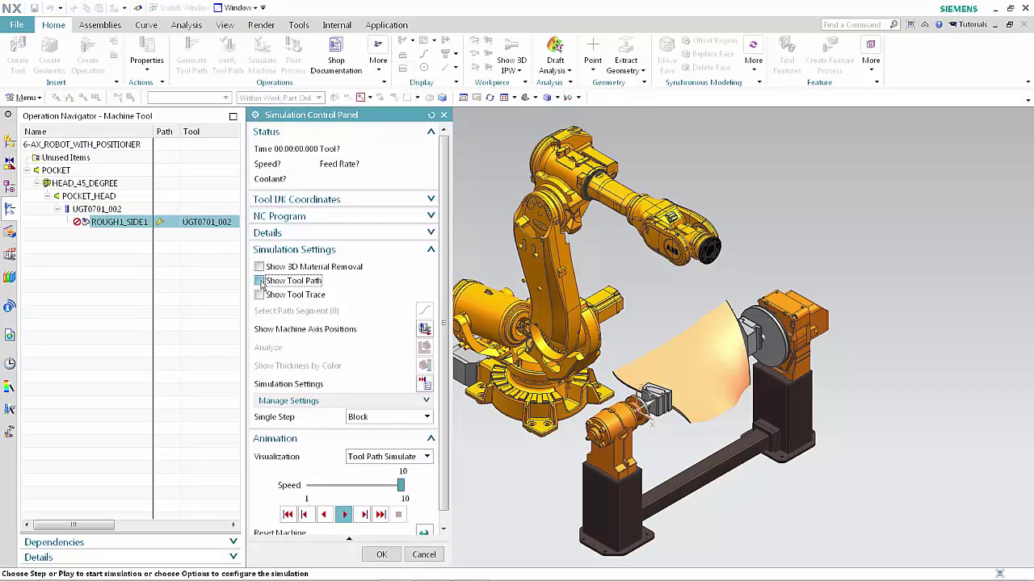
left_click(259, 295)
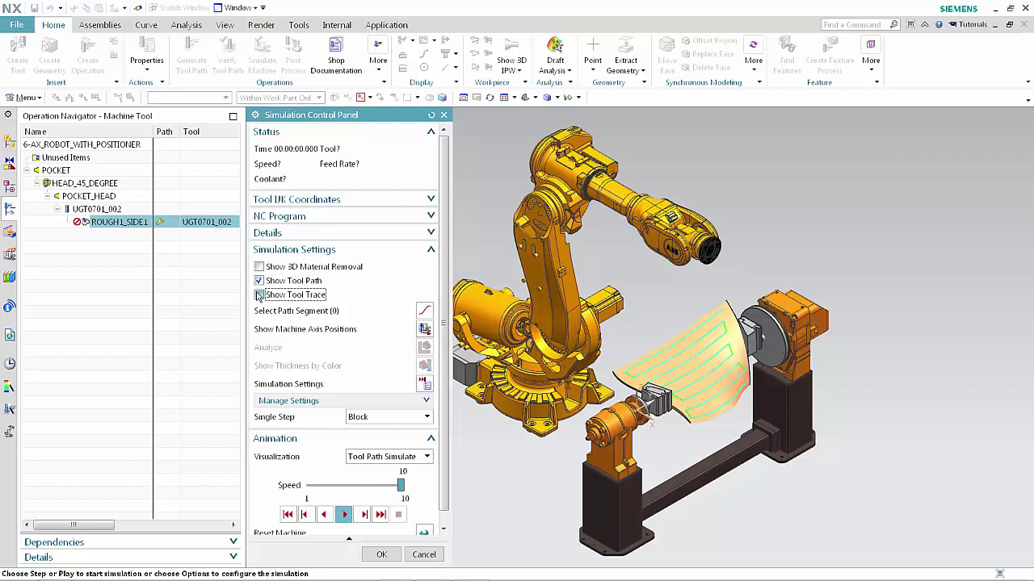
left_click(259, 295)
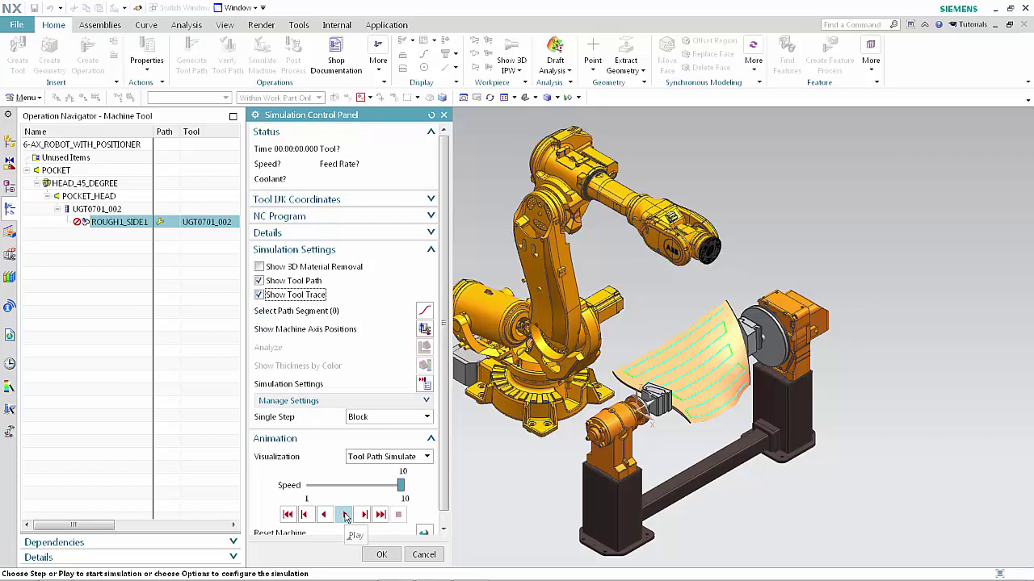
Step: Play the robot simulation, letting it continue until reset past joint warnings, and close the simulation when it finishes
left_click(346, 515)
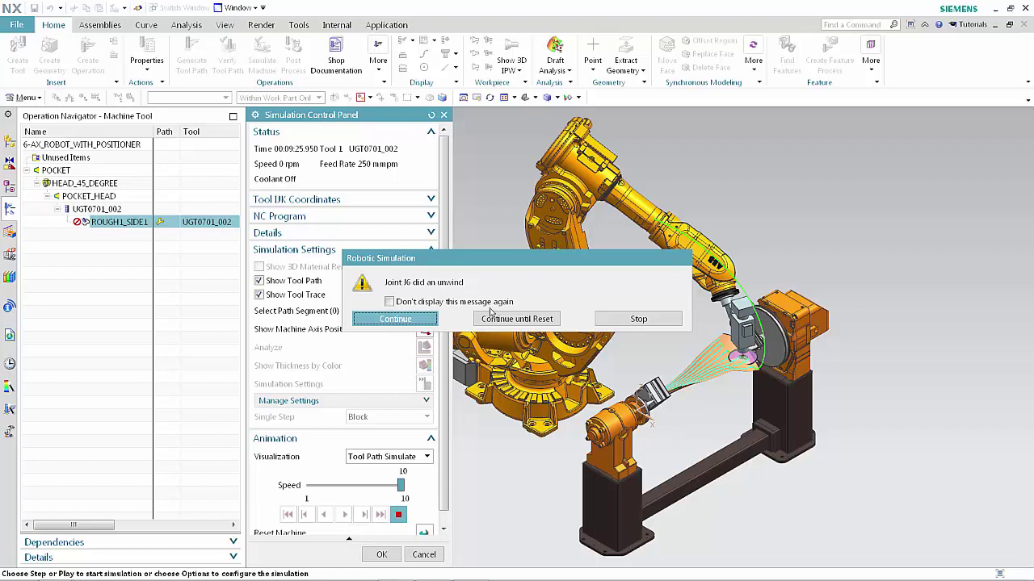
left_click(517, 319)
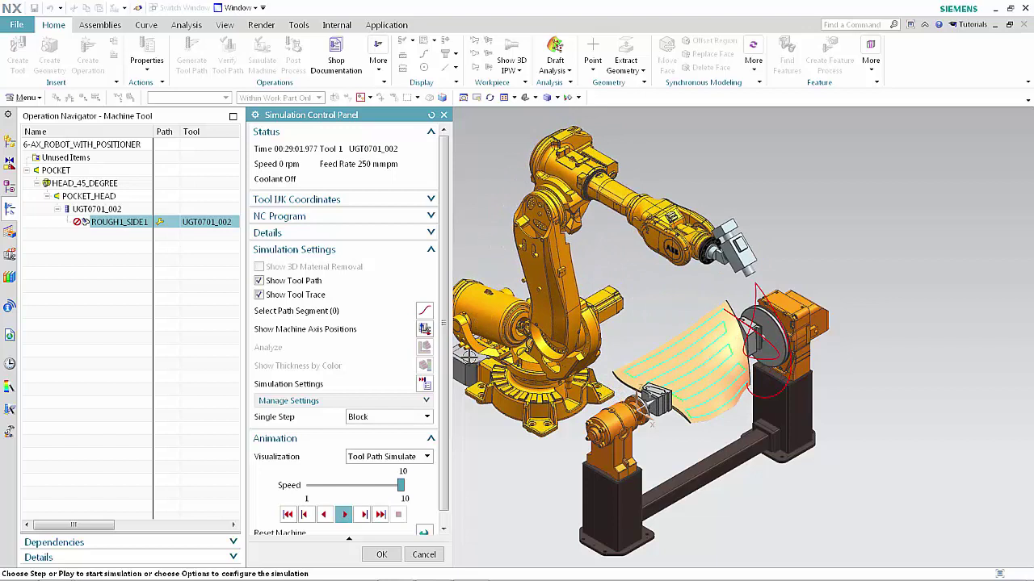
left_click(379, 556)
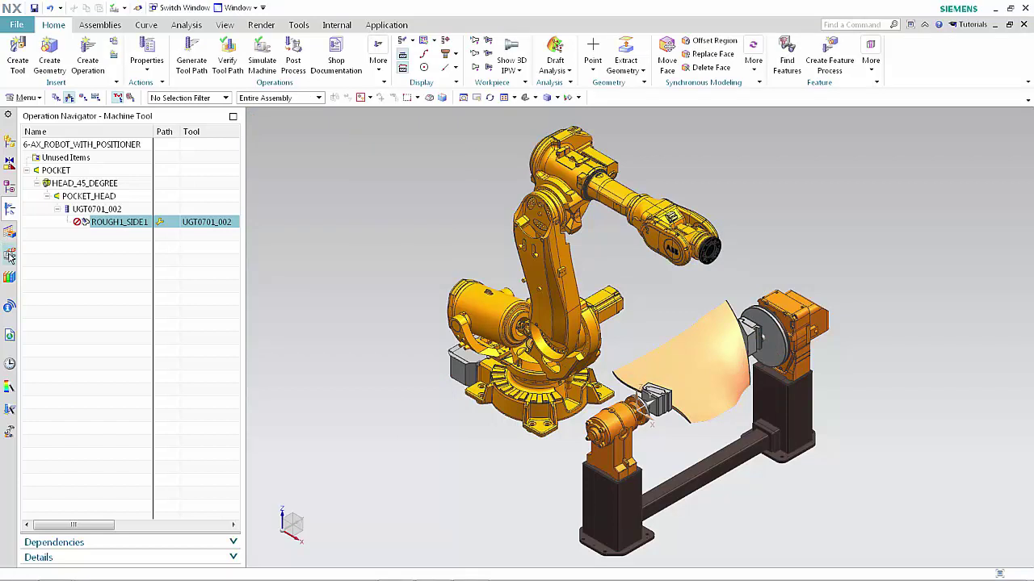
Step: Expand the robot's full kinematic tree in the Machine Tool Navigator and highlight joints J2 through J6 on the model
left_click(9, 256)
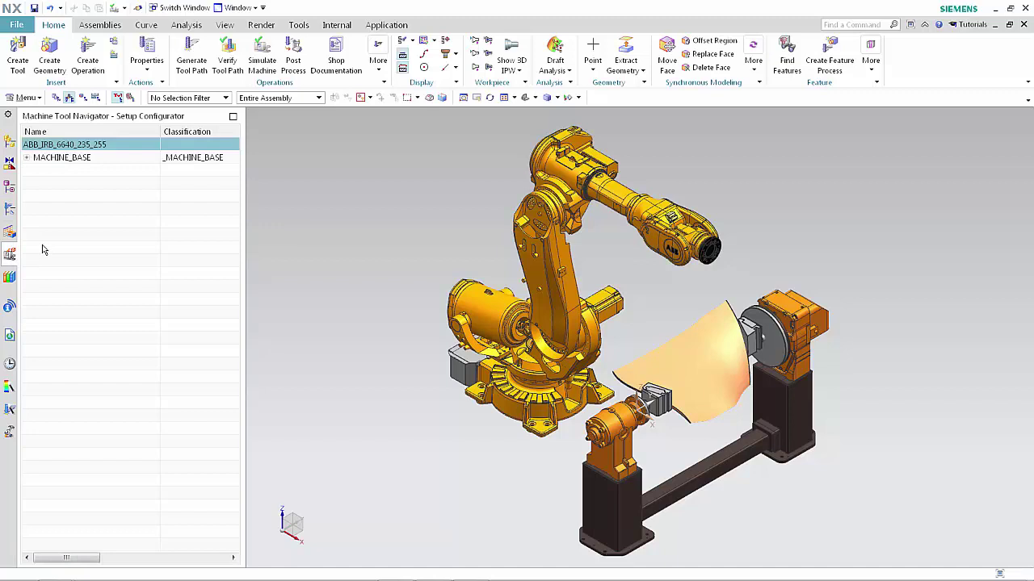
right_click(45, 248)
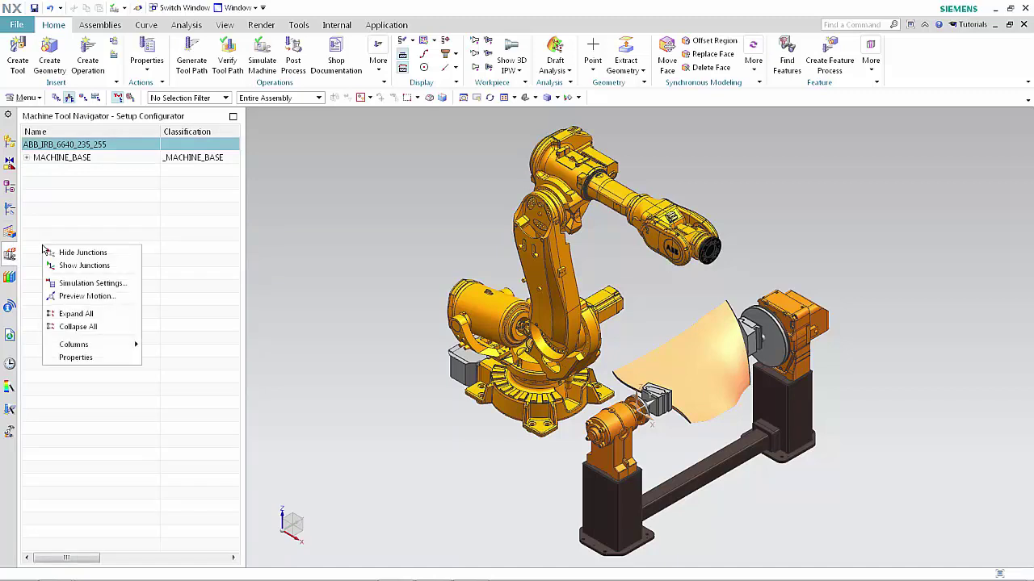
left_click(70, 315)
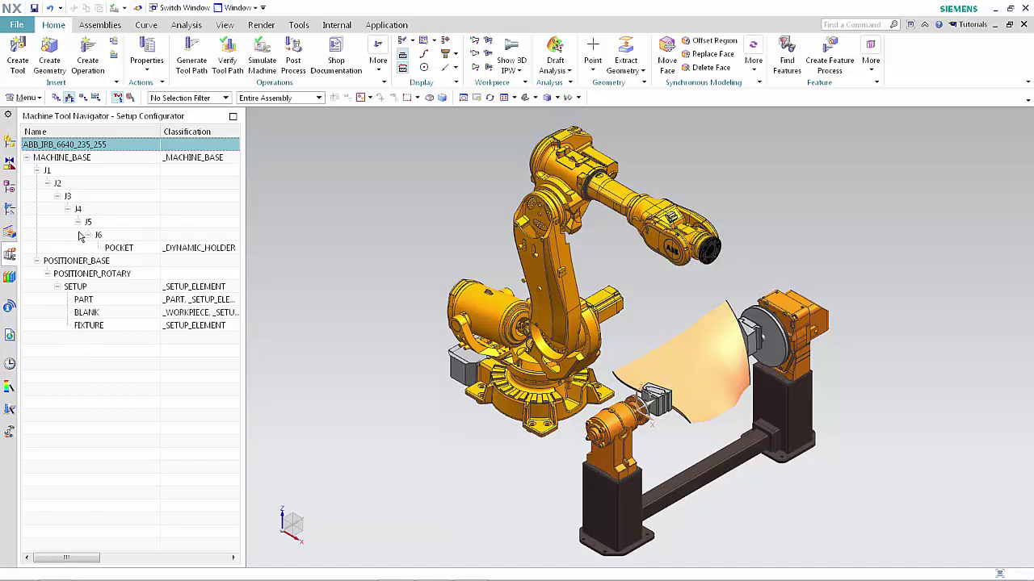
left_click(58, 184)
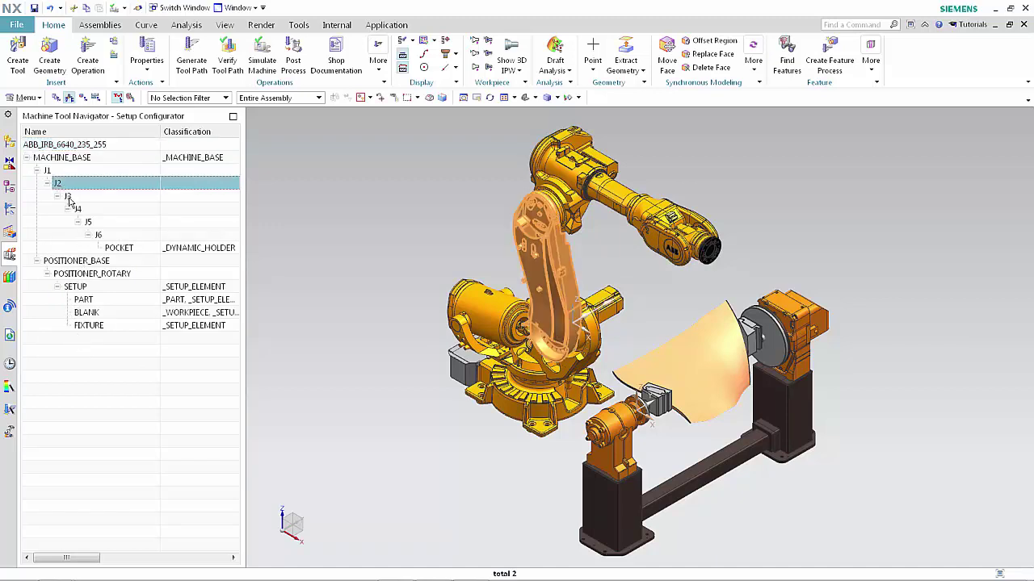
left_click(68, 197)
left_click(78, 210)
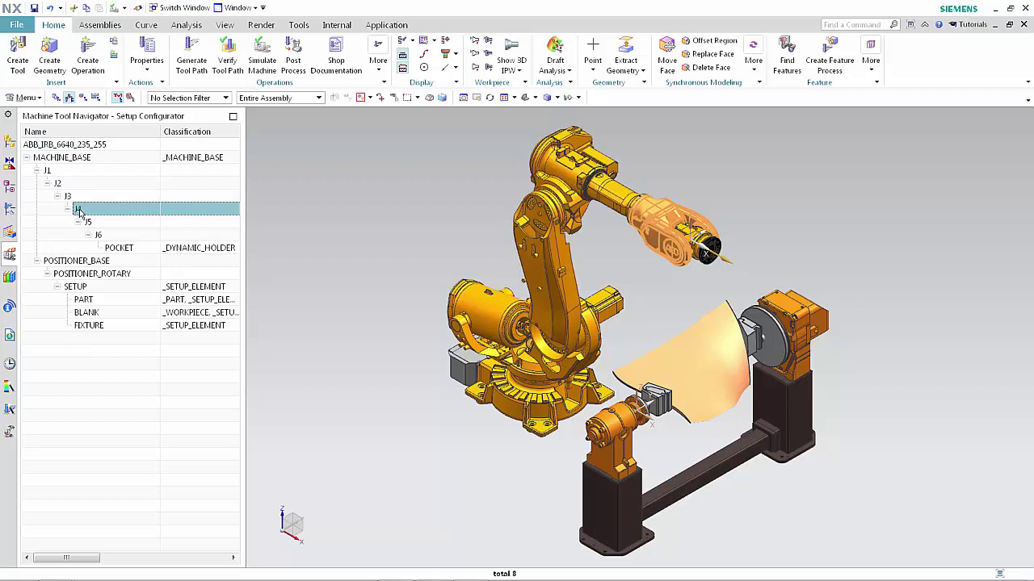
left_click(88, 222)
left_click(99, 235)
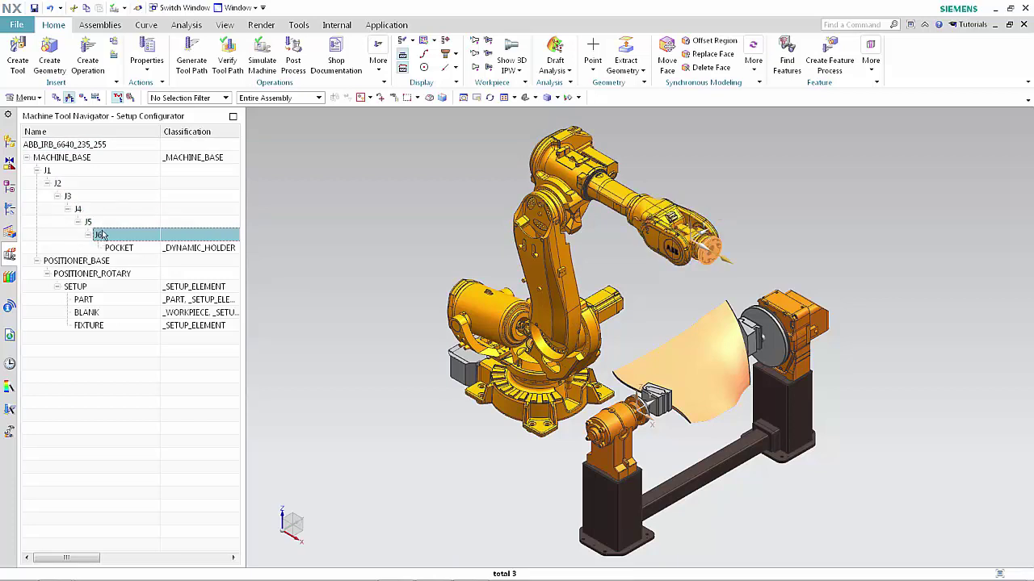
Step: Preview the robot's motion by showing the machine axis positions and moving J1 to about 10.3, J2 to -8.18 and J3 to 15.08
double_click(98, 234)
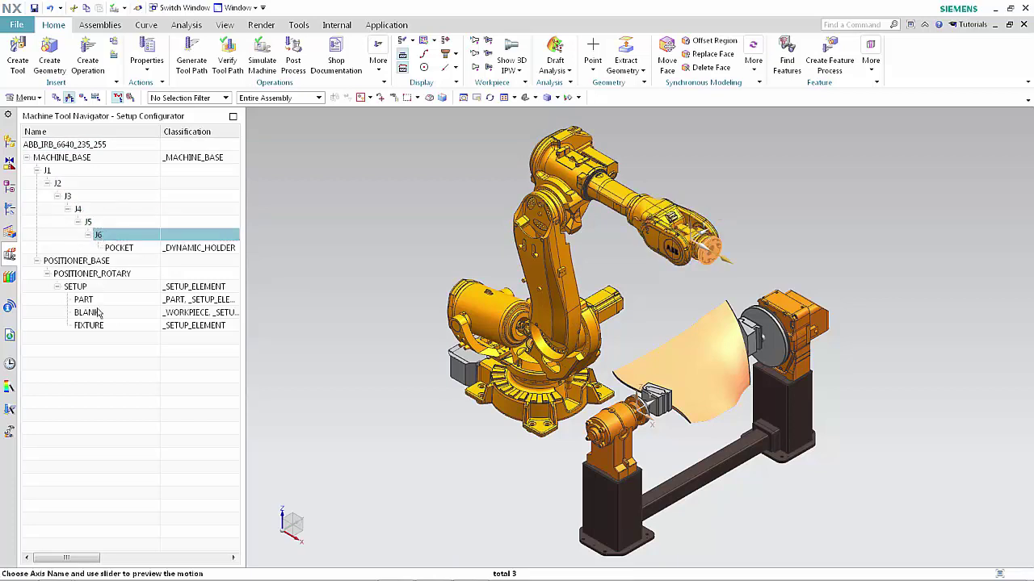
right_click(99, 348)
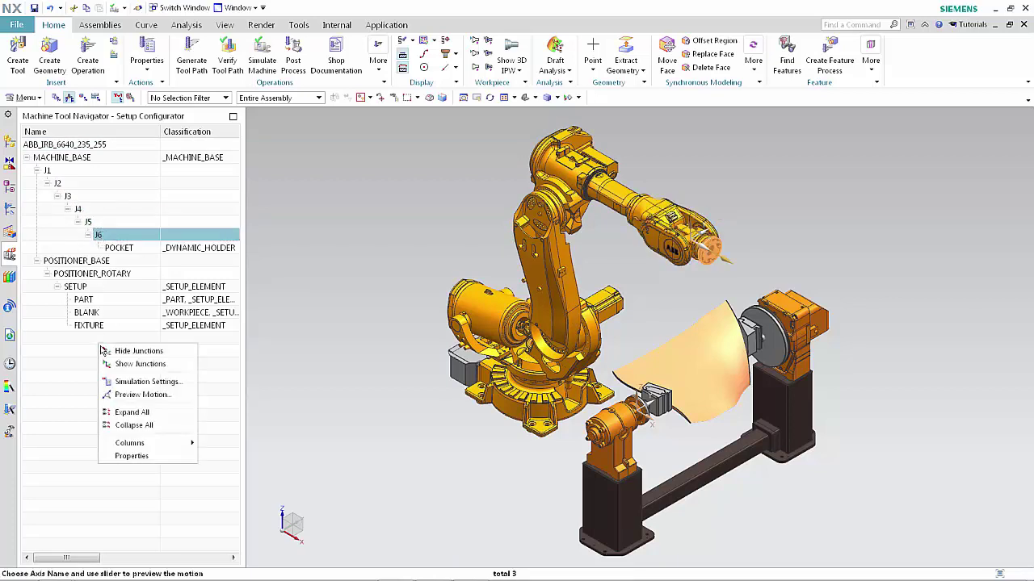
left_click(125, 394)
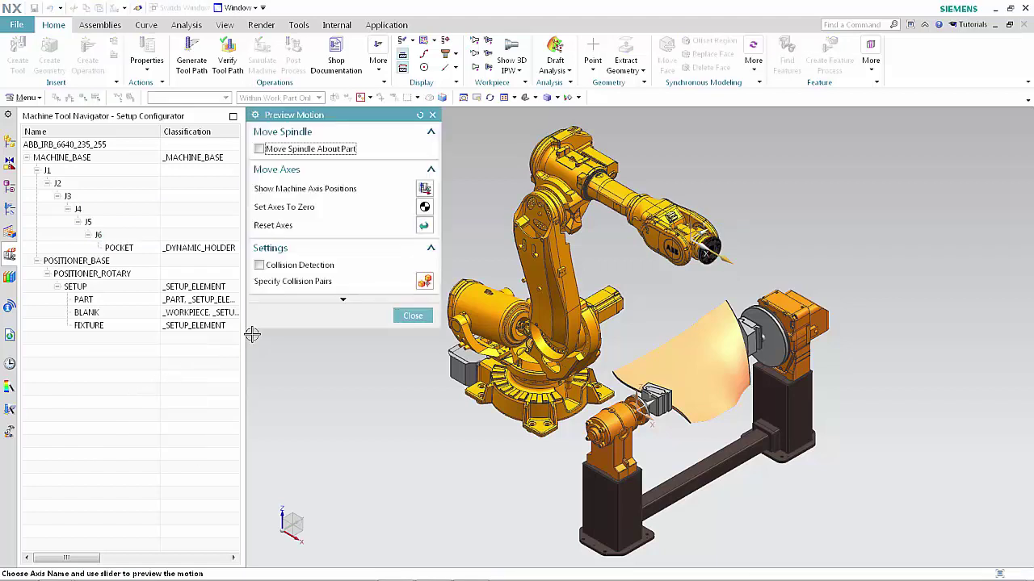
left_click(425, 188)
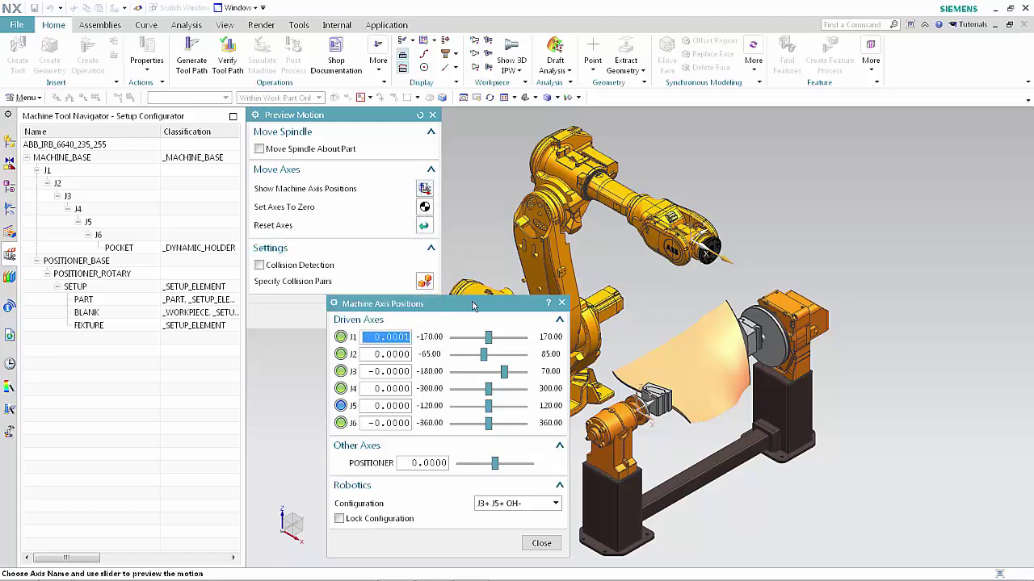
left_click_drag(488, 337, 512, 379)
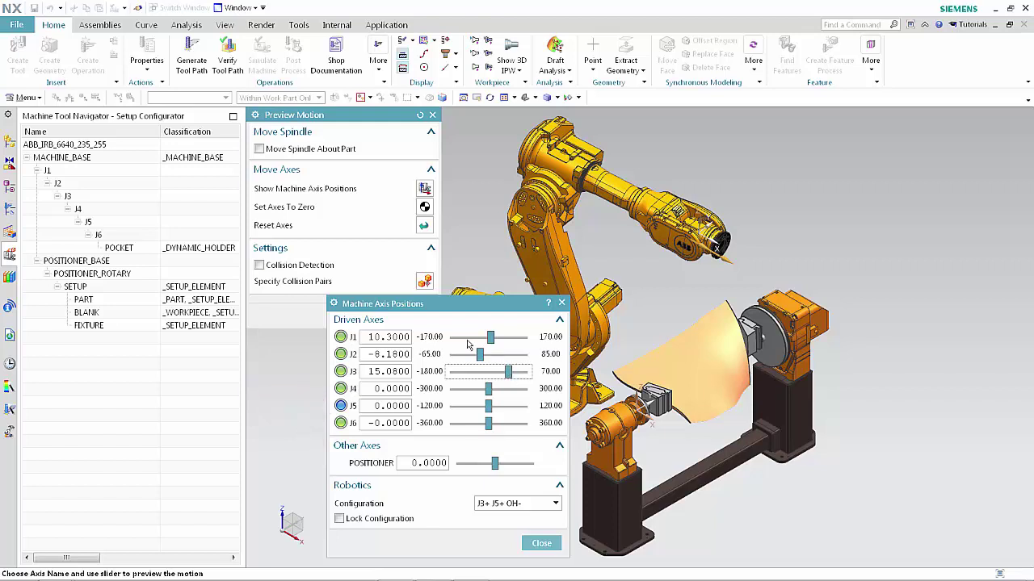
Step: Preview moving the spindle about the part by shifting its orientation handles in the model, and close the motion preview
left_click(259, 148)
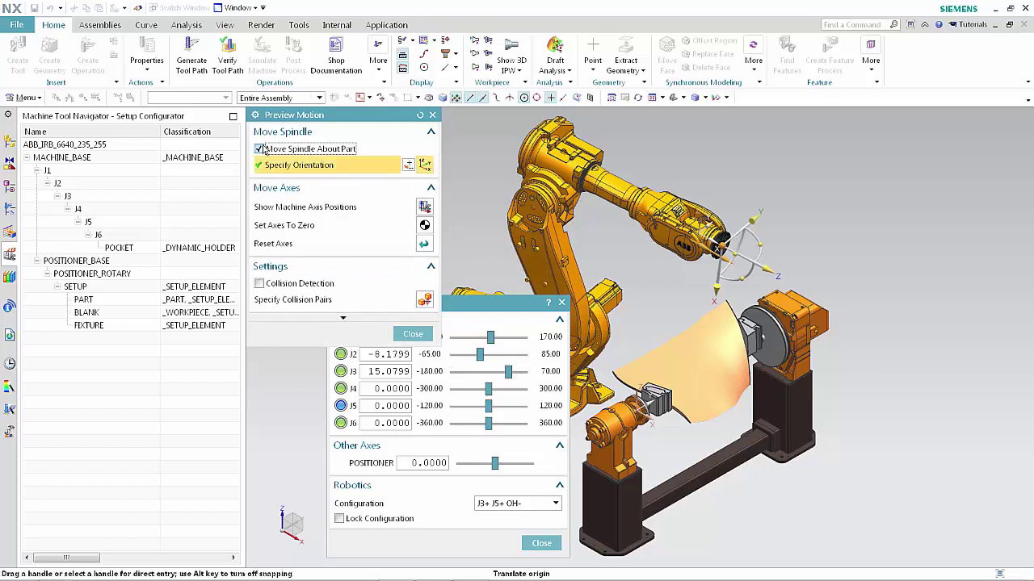
left_click_drag(750, 218, 741, 270)
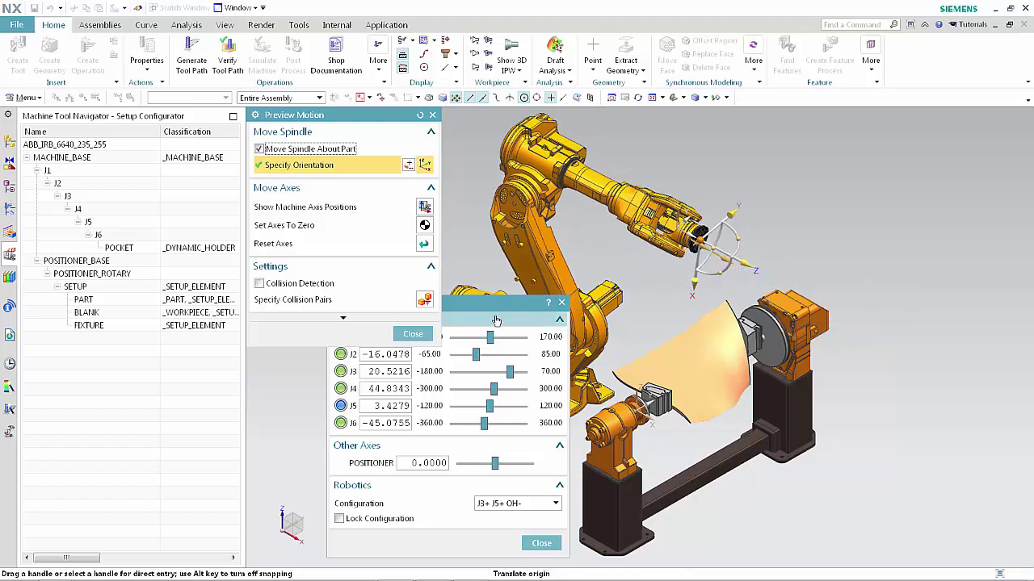
left_click(421, 336)
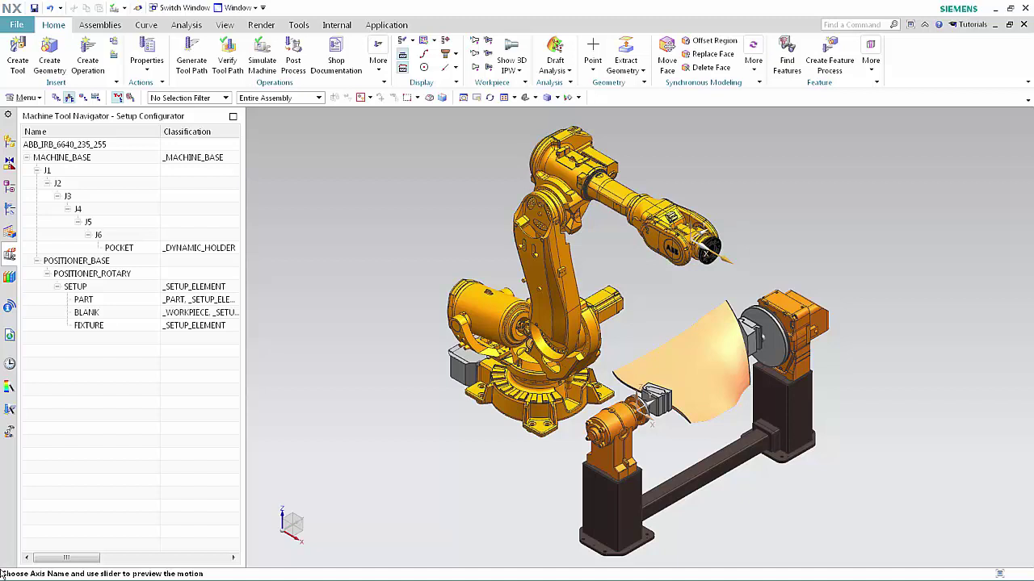
Step: Assign the blade, its clamp bodies and the positioner's clamp disc as geometry of the PART component under SETUP
double_click(77, 300)
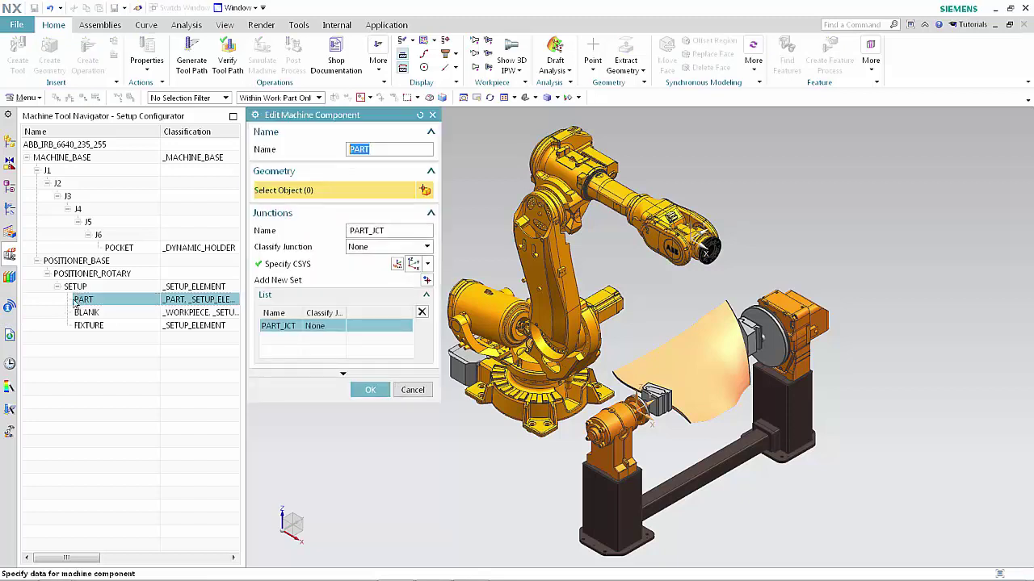
left_click(701, 370)
left_click(667, 391)
left_click(749, 344)
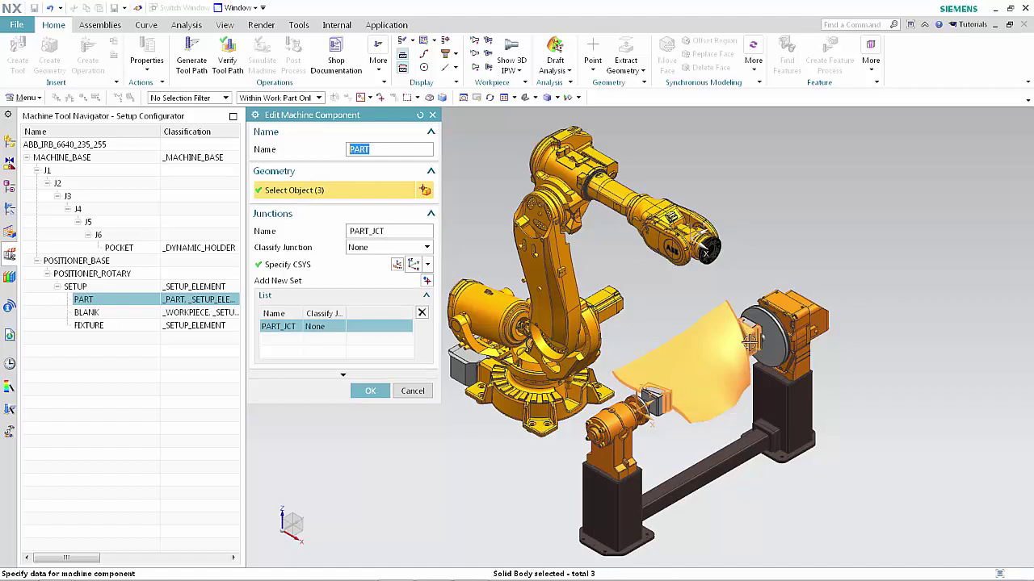
left_click(751, 343)
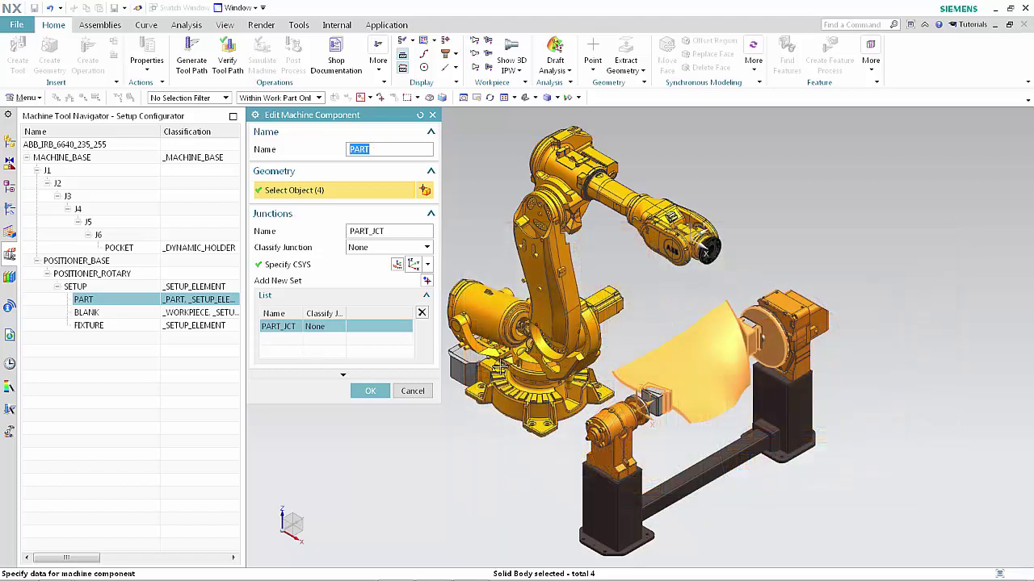
left_click(371, 392)
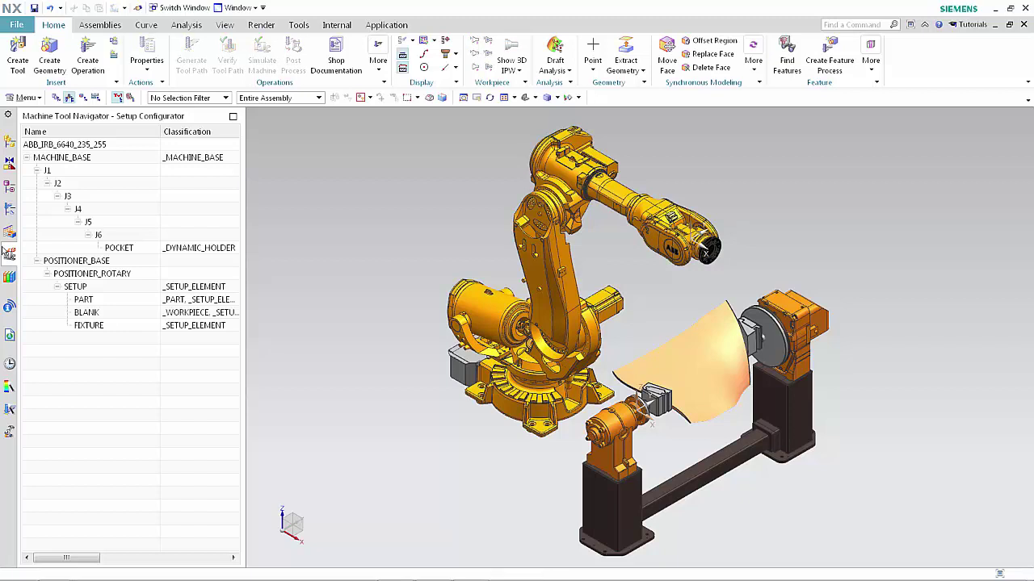
Step: Start the machine simulation for ROUGH1_SIDE1 and turn on collision detection in its simulation settings
left_click(10, 210)
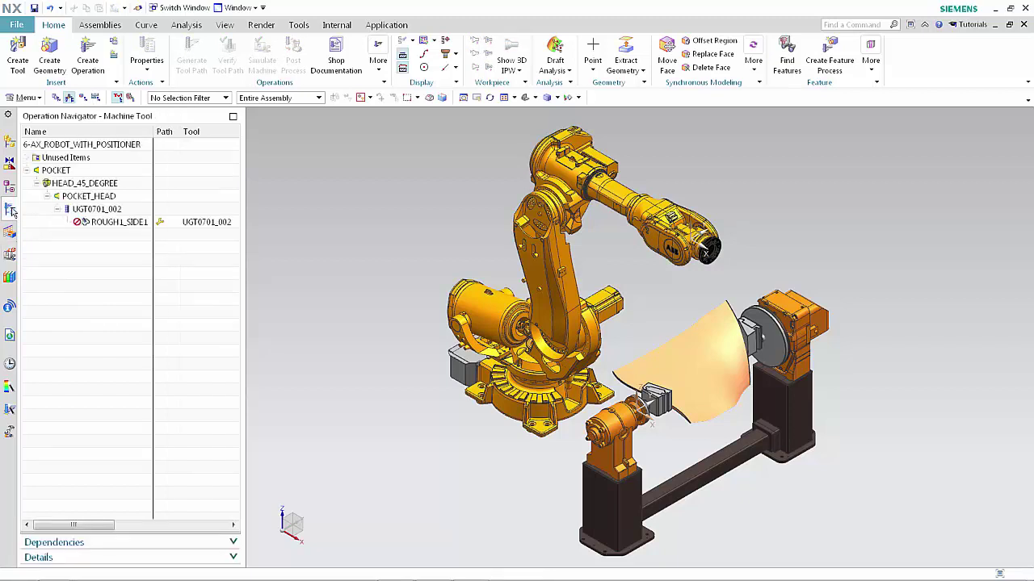
left_click(85, 227)
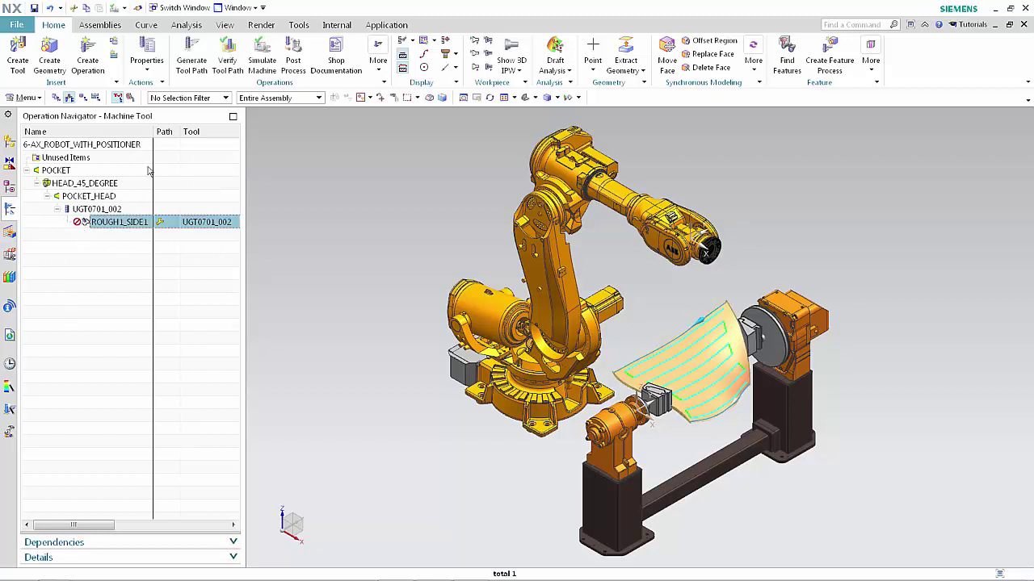
left_click(265, 58)
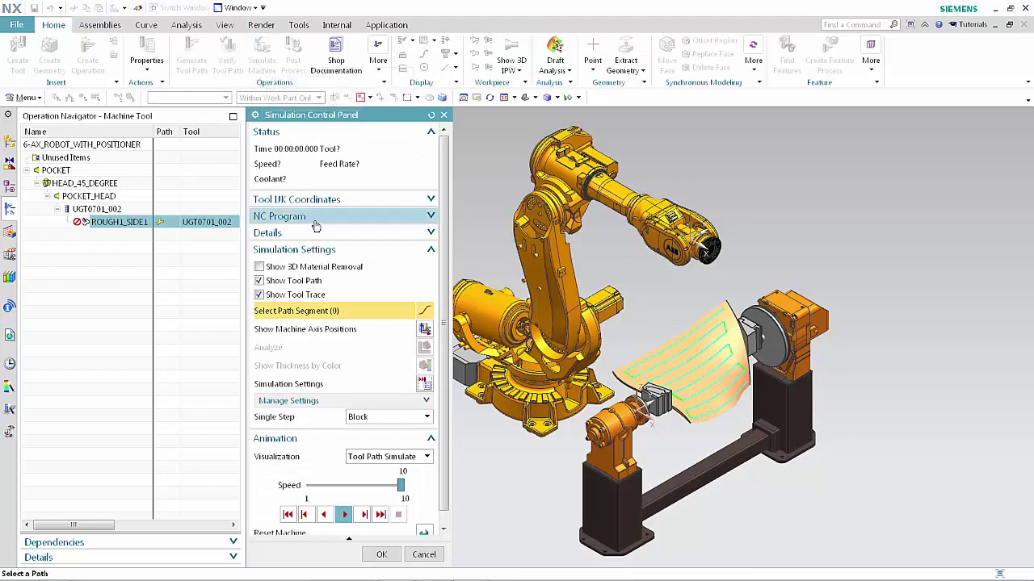
left_click(424, 383)
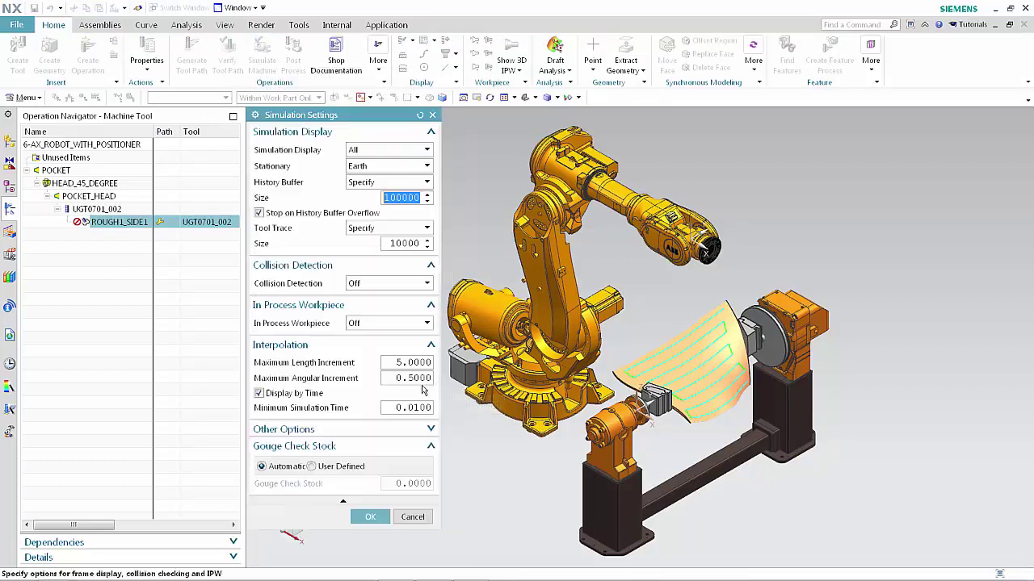
left_click(425, 283)
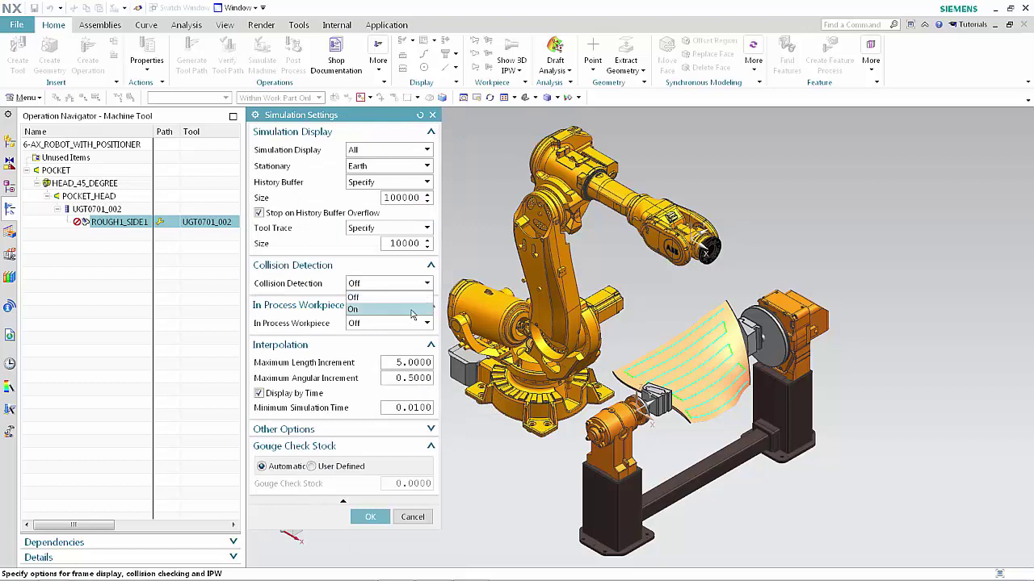
left_click(413, 310)
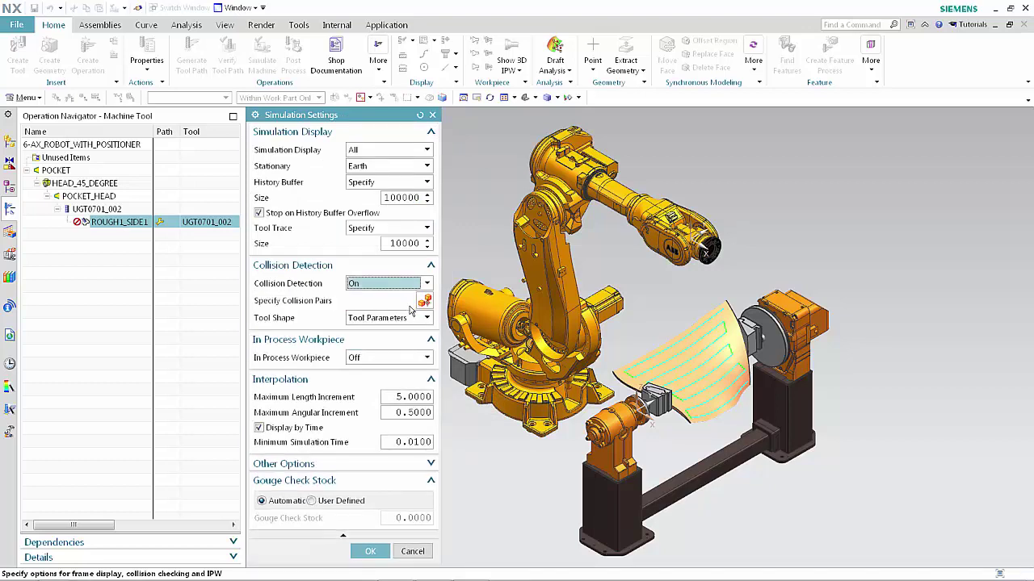
Step: Specify a collision pair whose first object uses the Component Parent filter with J4
left_click(425, 301)
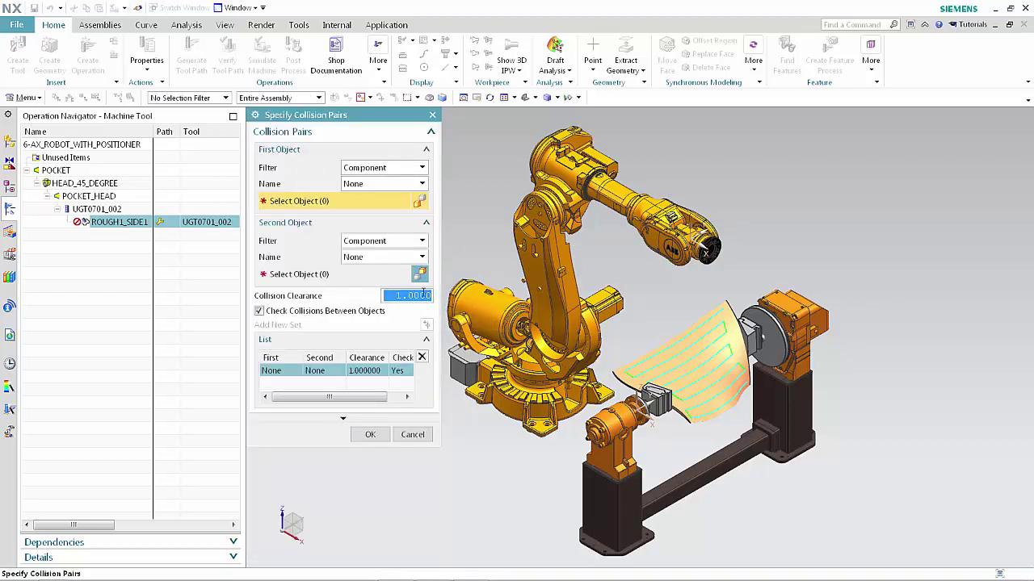
left_click(425, 168)
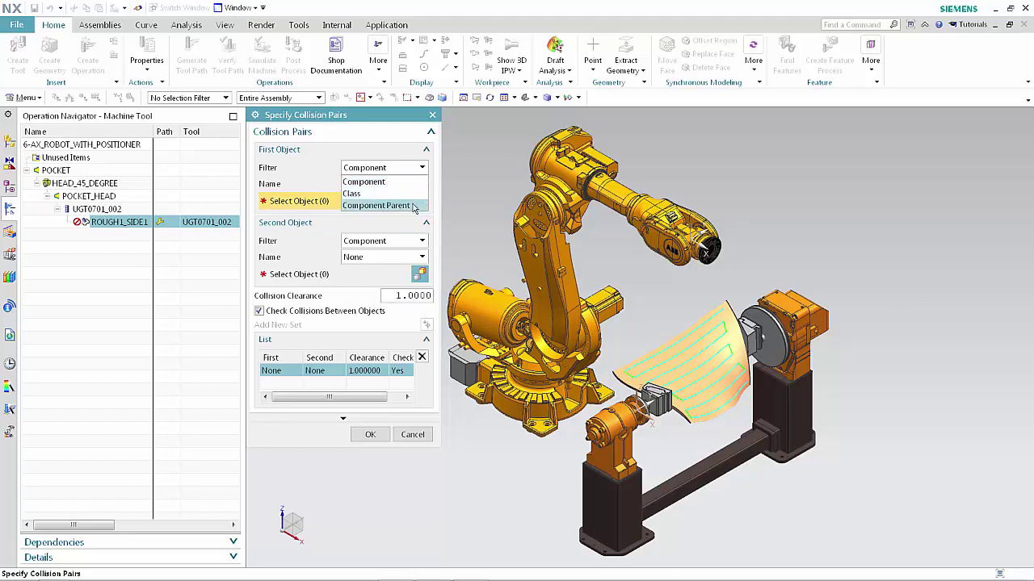
left_click(416, 202)
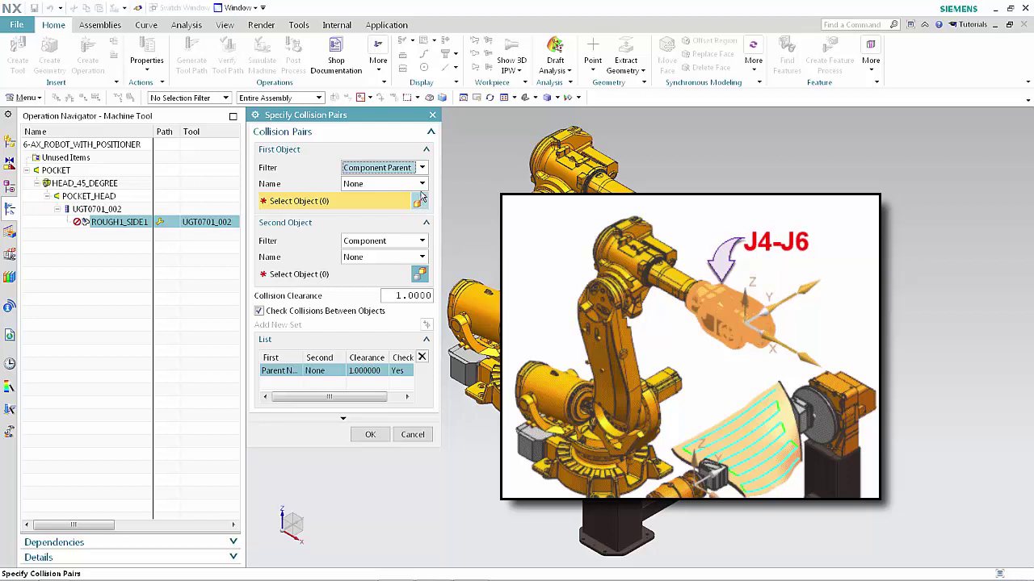
left_click(421, 184)
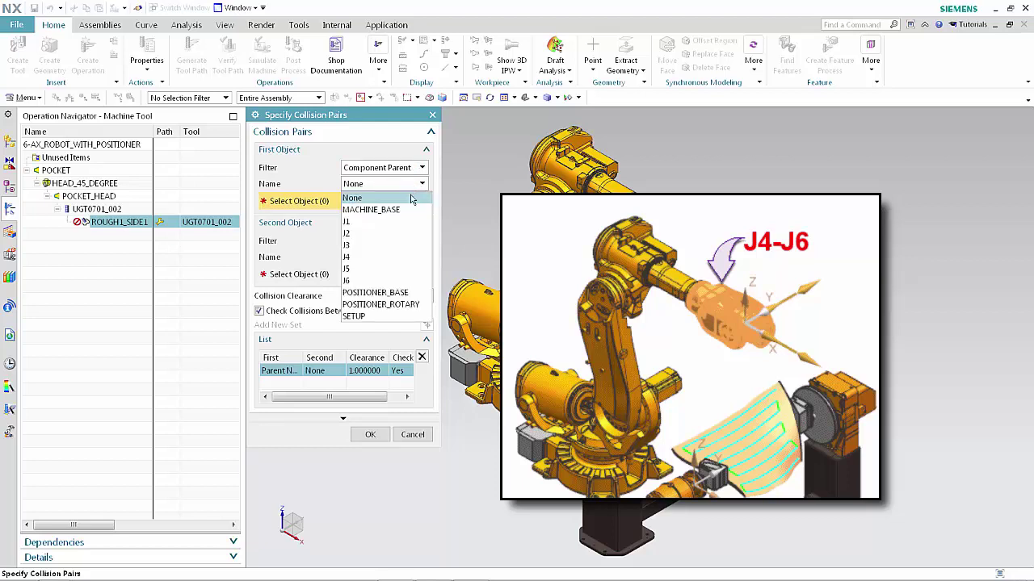
left_click(388, 257)
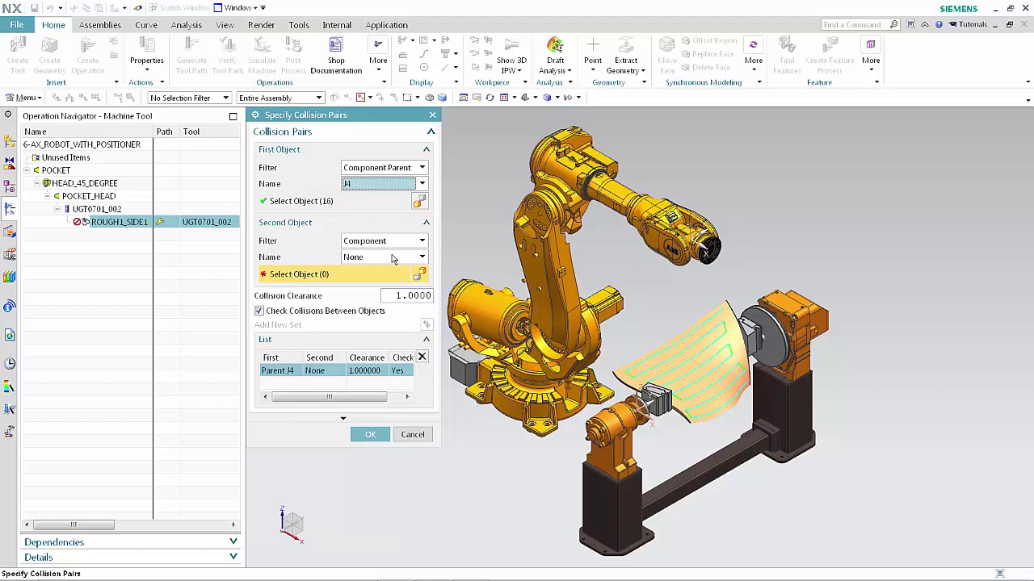
Step: Set PART as the pair's second object with a collision clearance of 5, and accept the collision pair and simulation settings
left_click(393, 257)
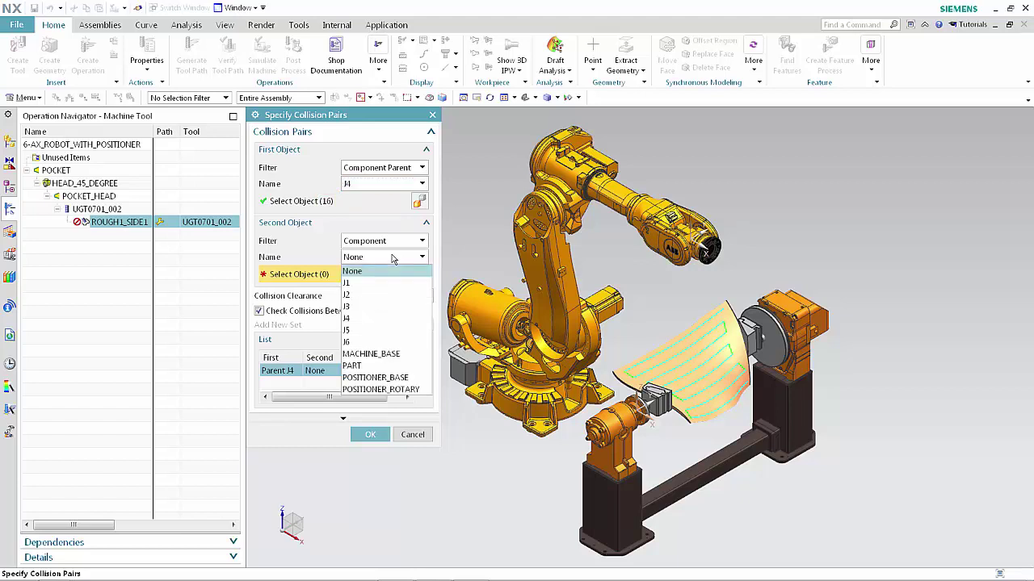
left_click(371, 366)
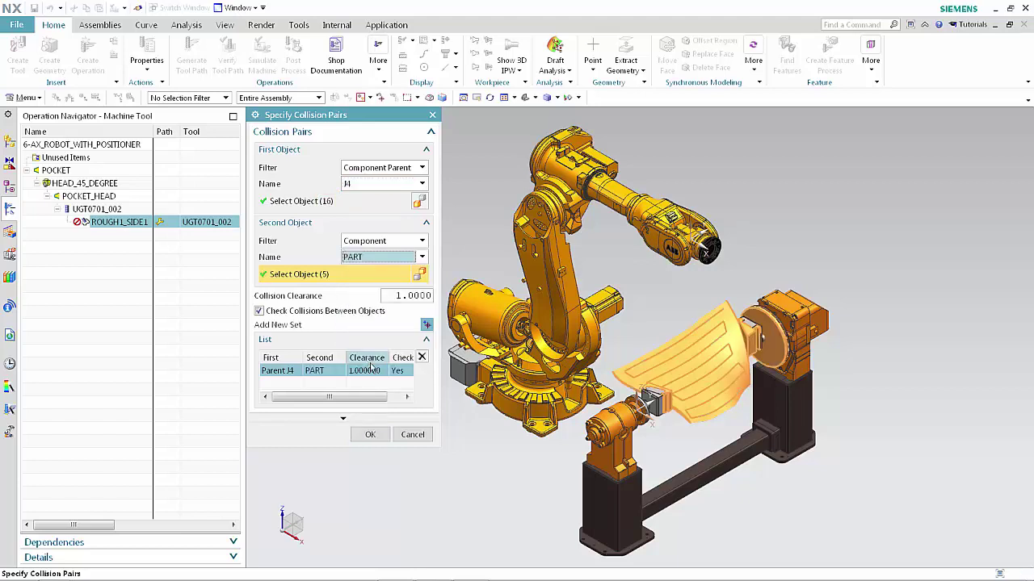
double_click(399, 296)
type("5")
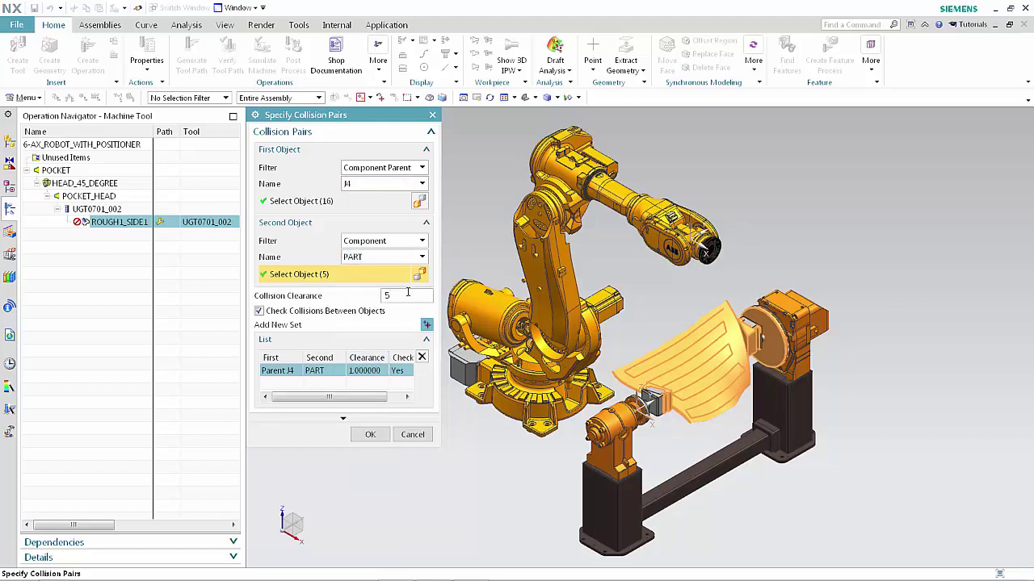
left_click(369, 434)
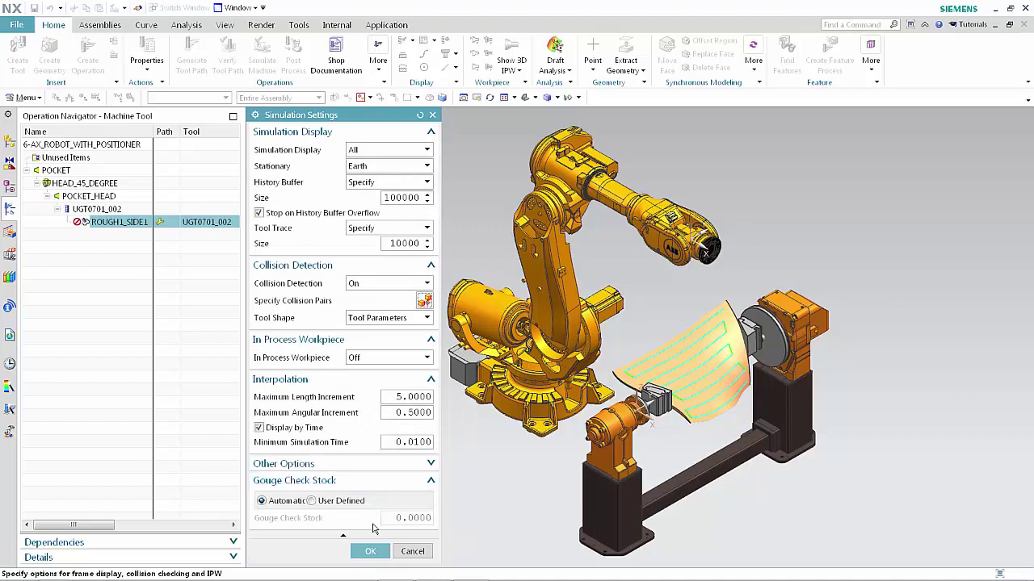
left_click(371, 552)
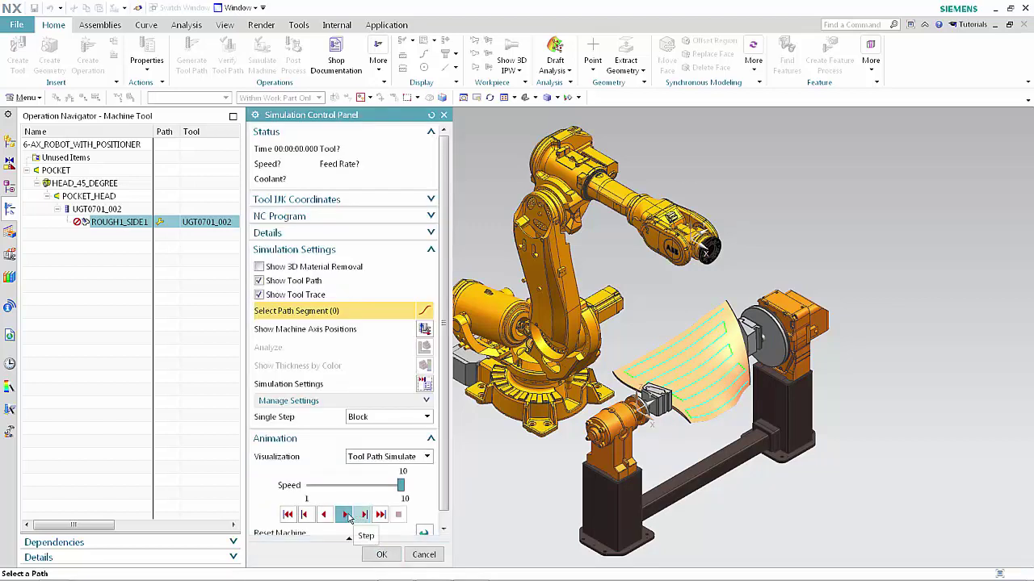
Step: Play the simulation to its end, continuing until reset past the collision violation and joint unwind warnings
left_click(345, 515)
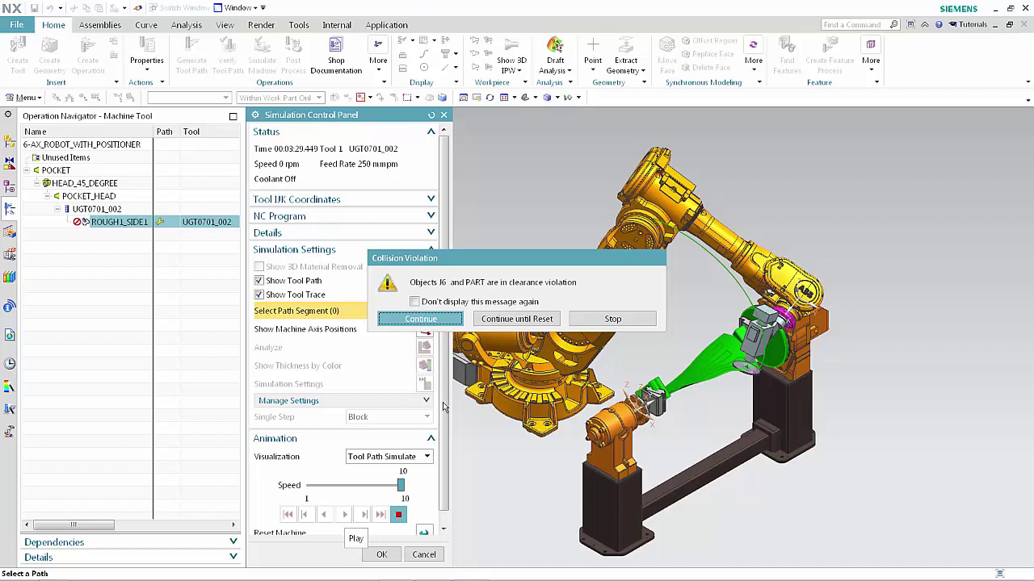
left_click(498, 318)
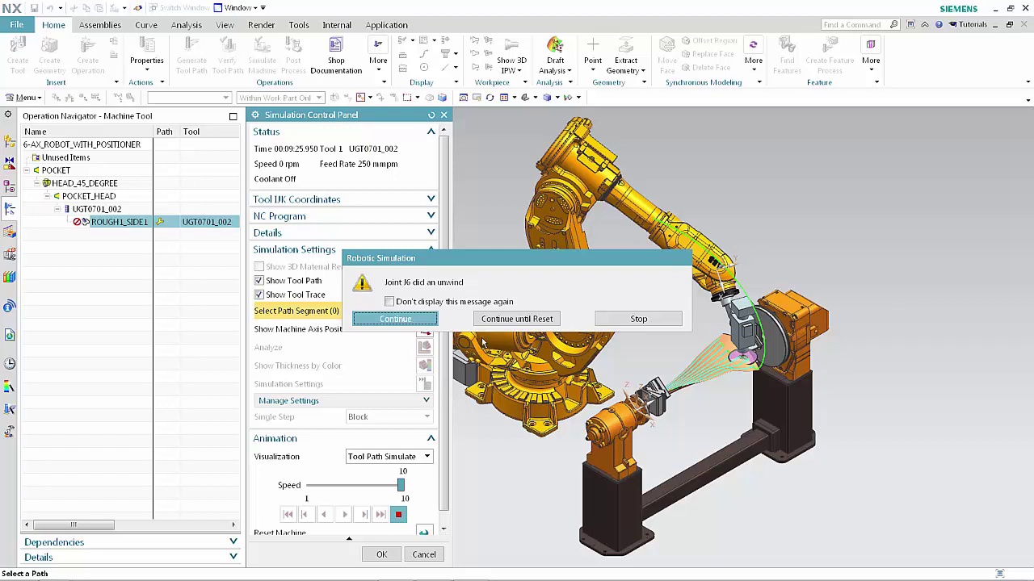
left_click(494, 319)
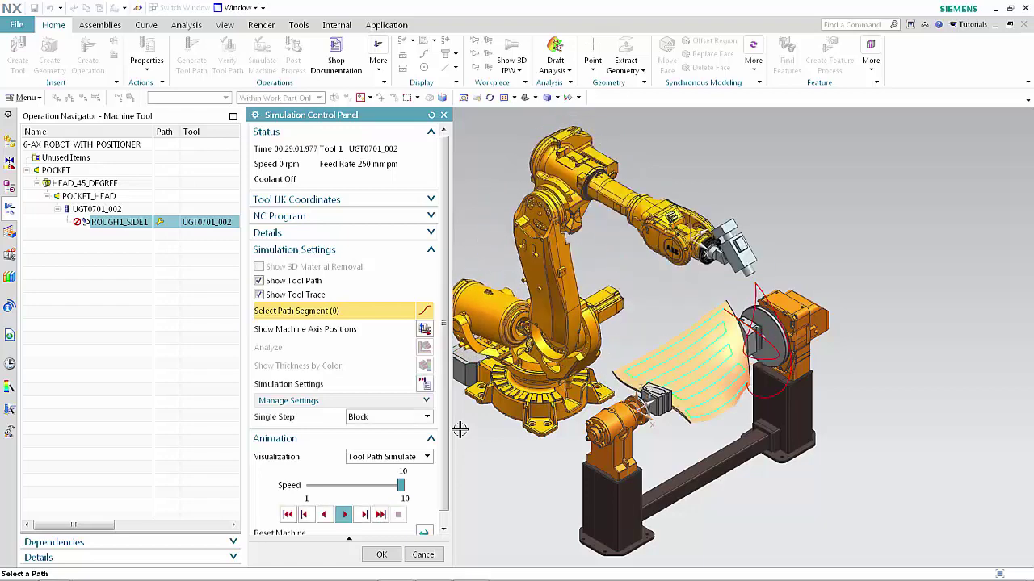
Step: Expand the simulation details and jump to the HEAD_45_DEGREE collision and J6 events to examine the robot's pose at each
left_click(428, 233)
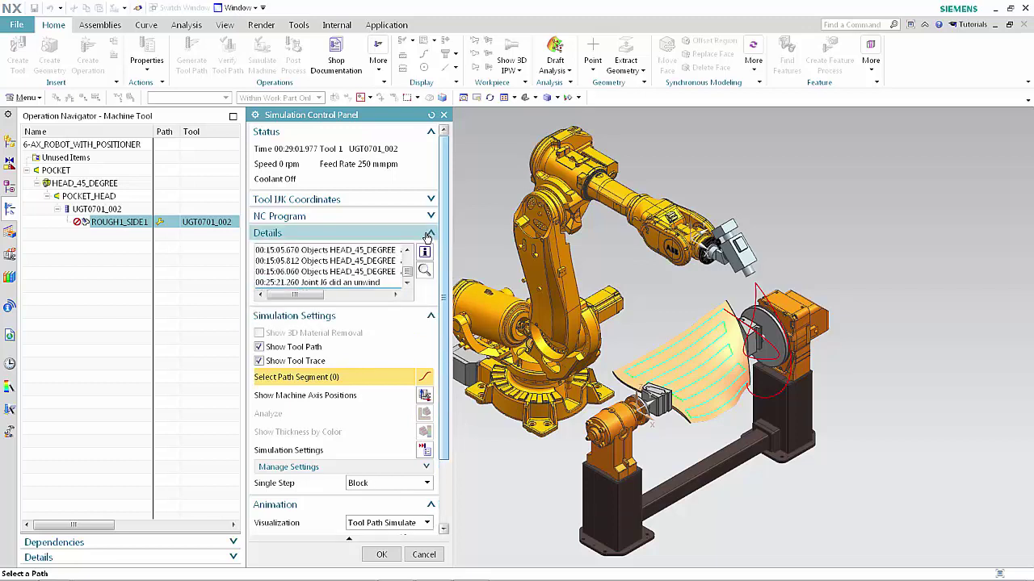
double_click(388, 252)
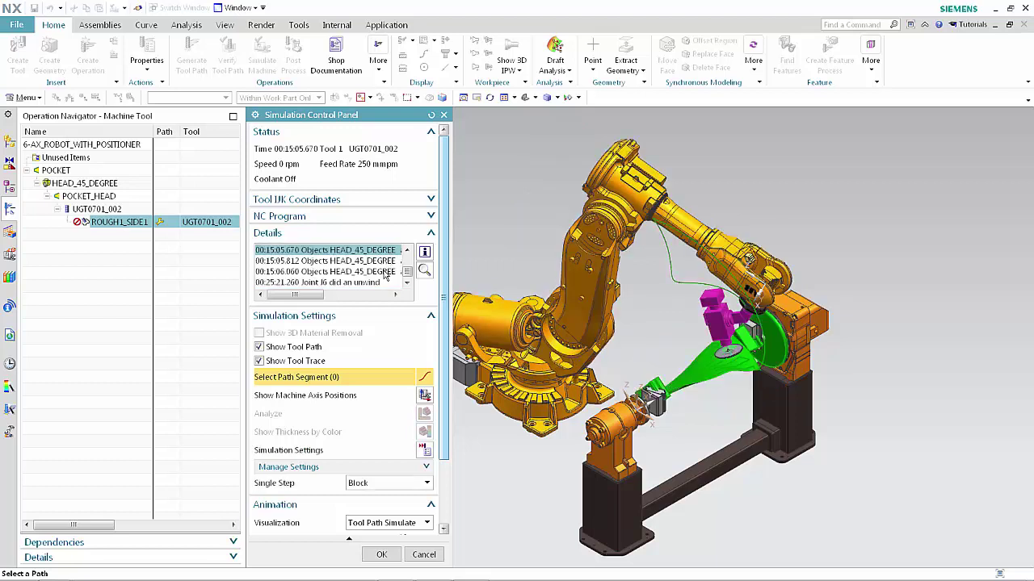
double_click(387, 272)
double_click(377, 282)
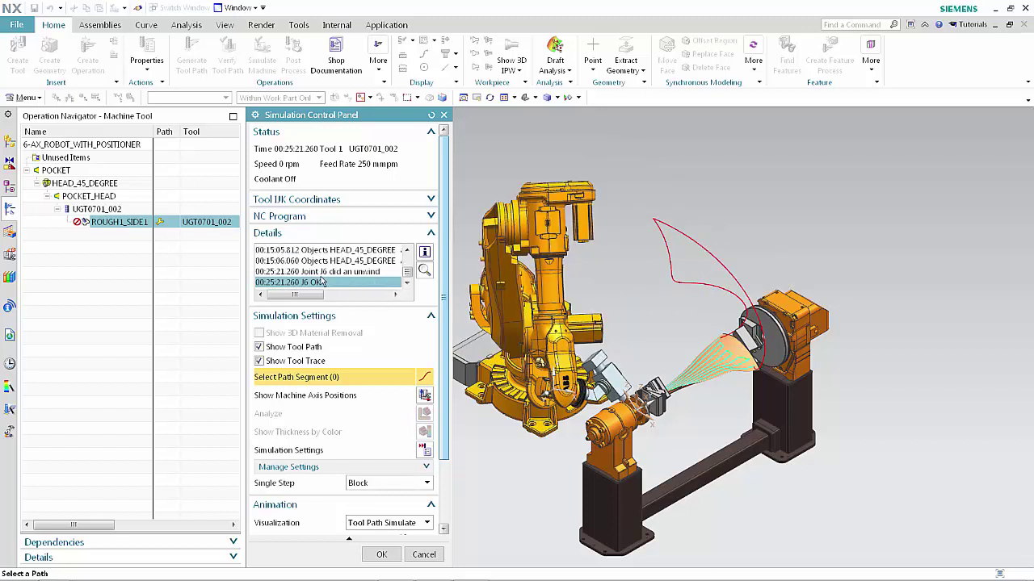
left_click(378, 260)
double_click(378, 260)
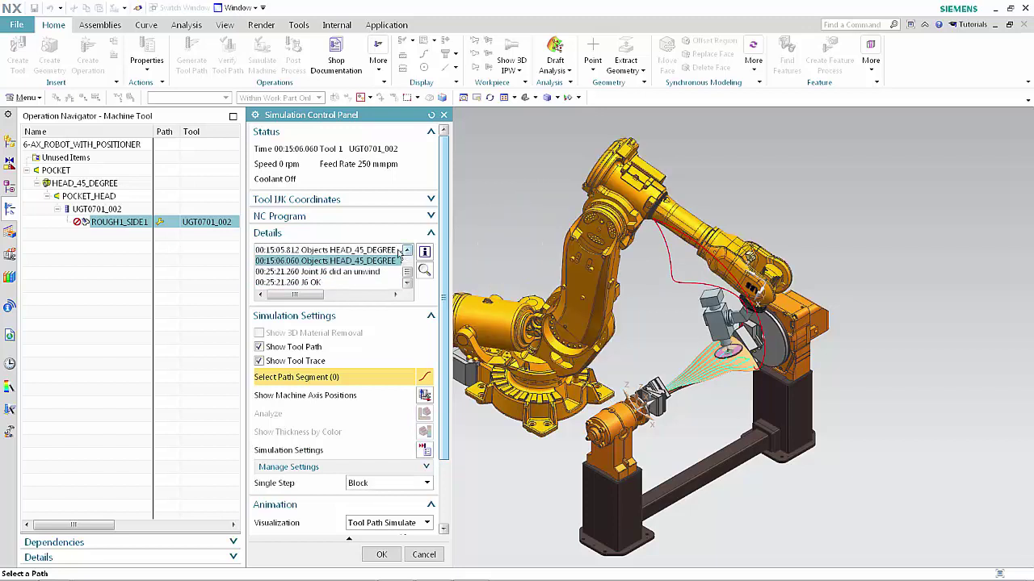
Step: Jump back to the earlier HEAD_45_DEGREE event and the J6, J5 and PART collision events to examine the robot's pose at each
double_click(390, 250)
key("Up")
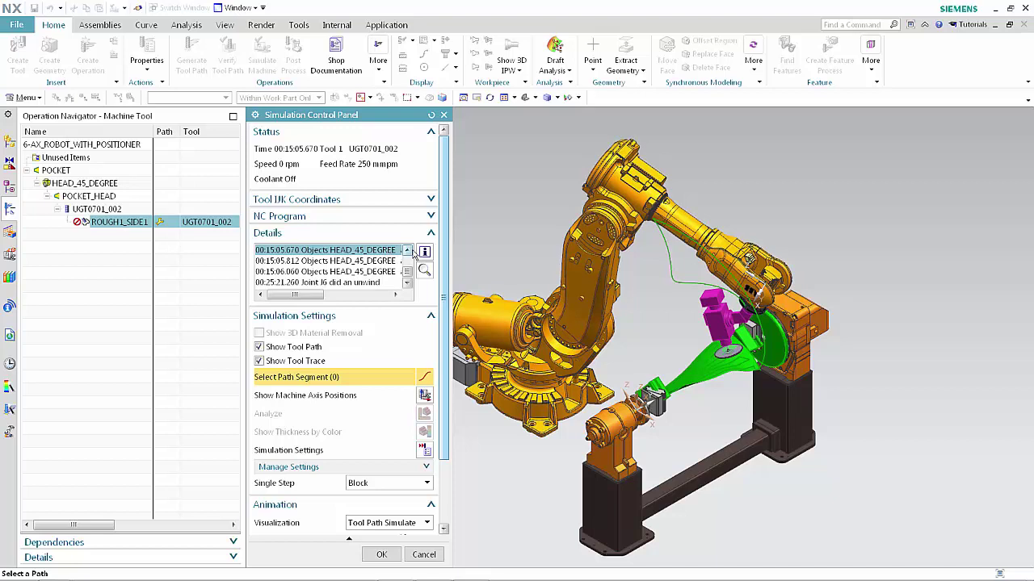
left_click_drag(408, 272, 407, 260)
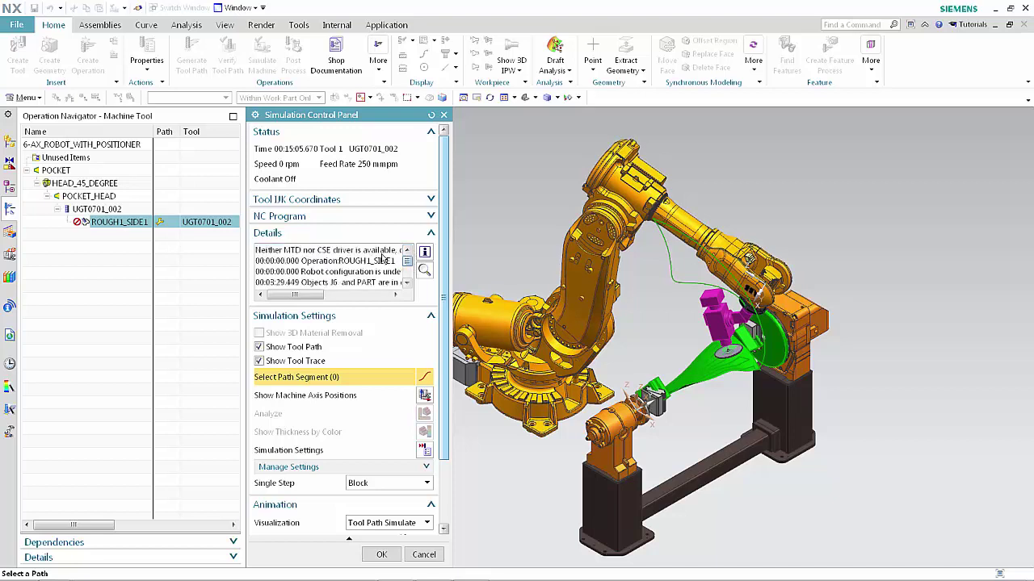
left_click(371, 281)
left_click(369, 272)
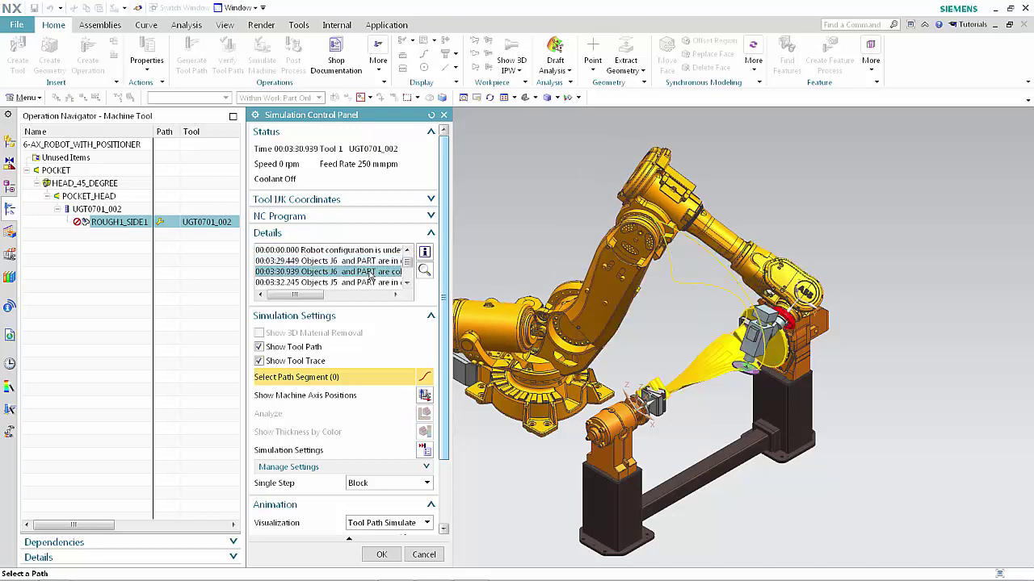
Step: Display the full simulation event listing to review all violations, and close the listing and the simulation
left_click(424, 252)
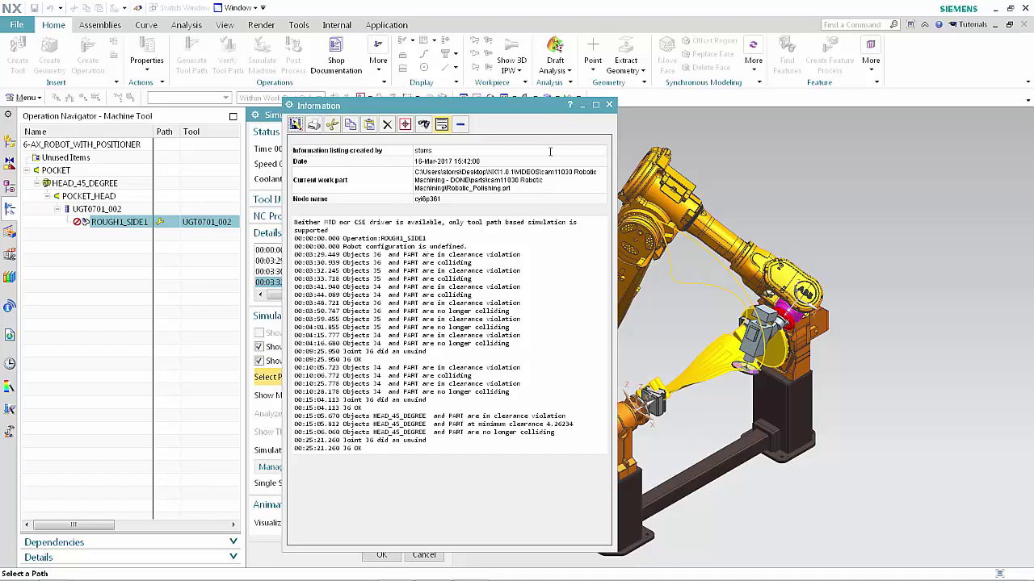
left_click(609, 105)
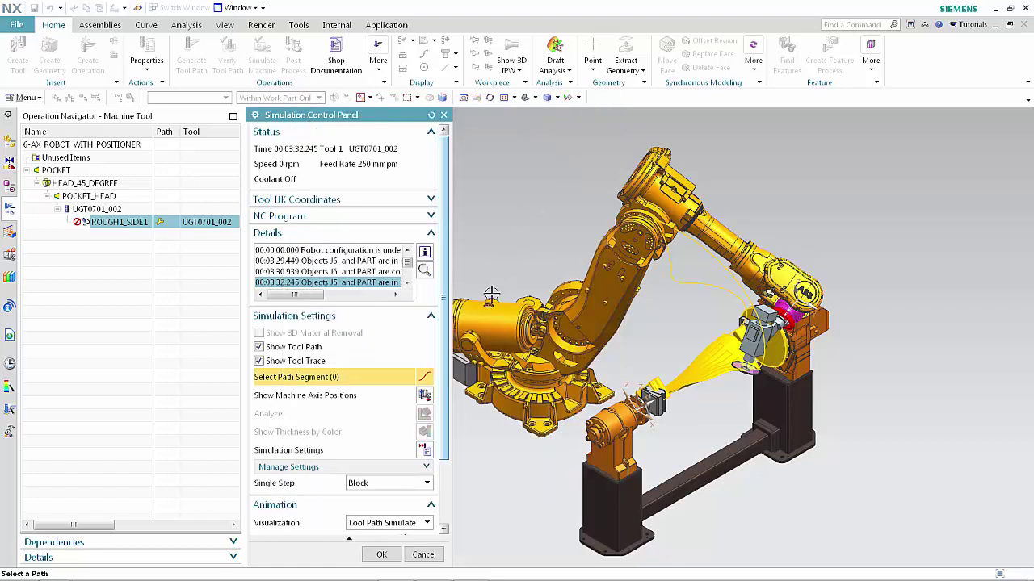
left_click(378, 555)
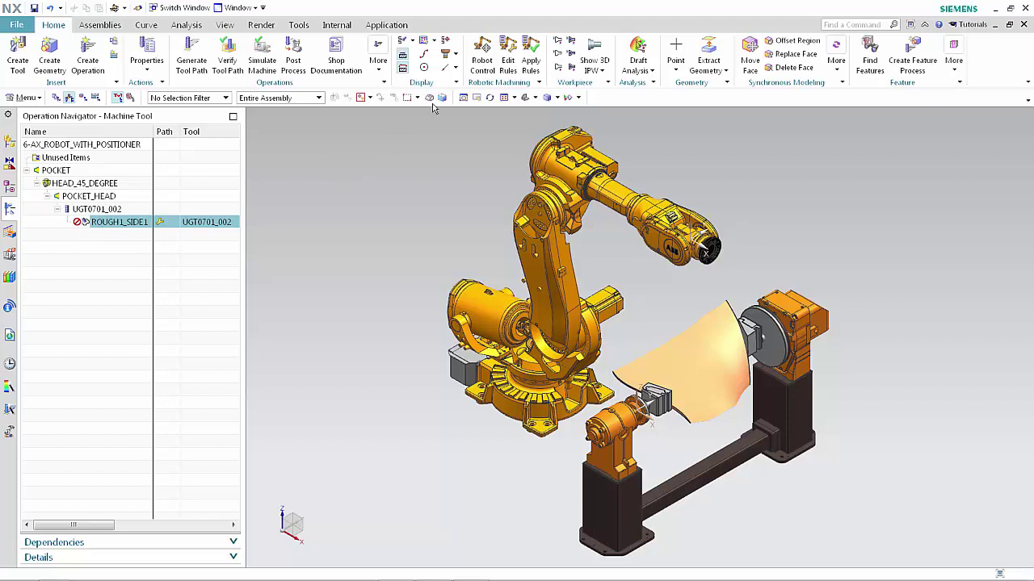
Step: Open Robot Control for ROUGH1_SIDE1 and jog the robot by Path Position to a tool path segment near the blade's lower edge
left_click(481, 47)
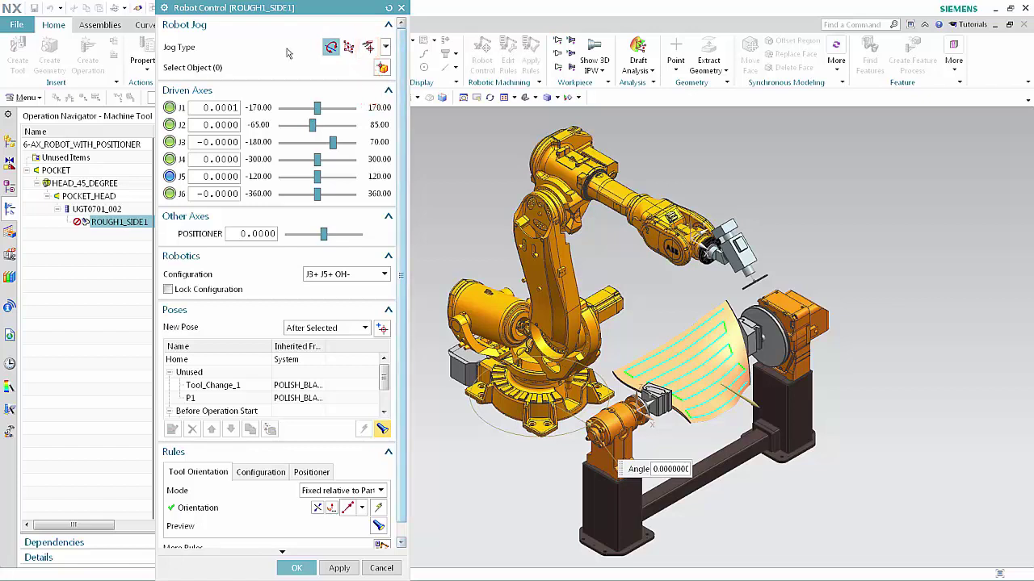
left_click(367, 46)
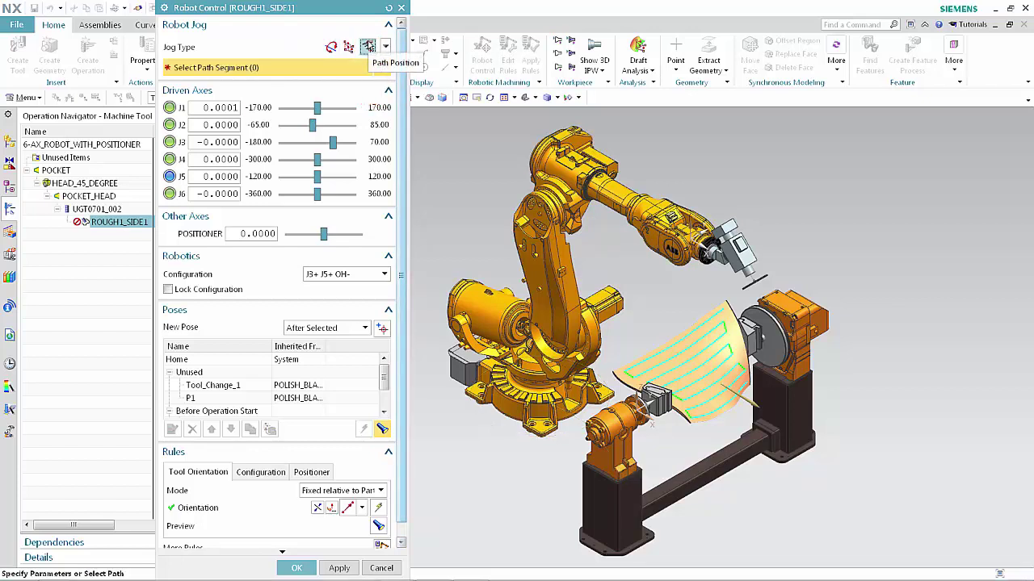
left_click(721, 405)
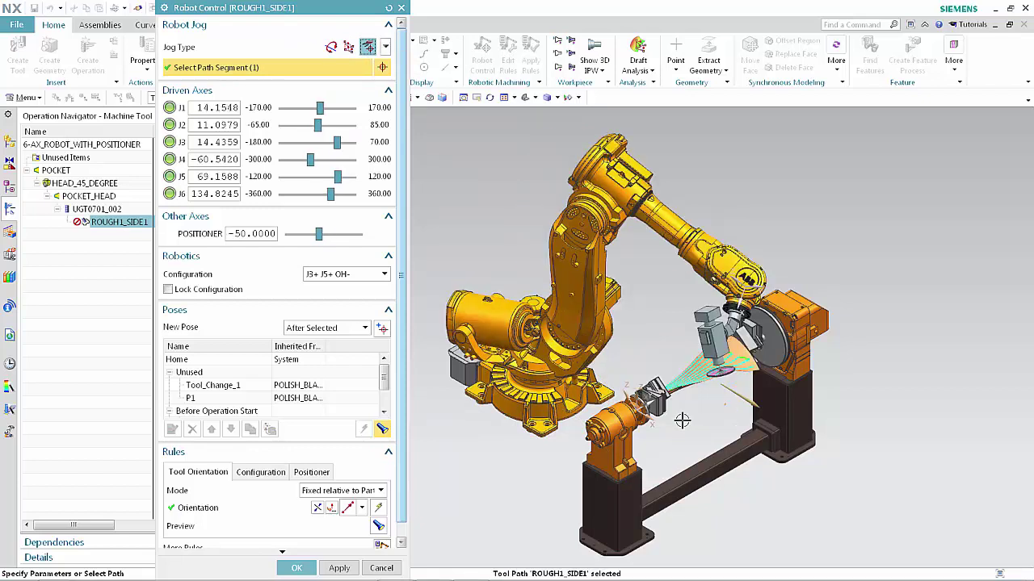
Step: Rotate the tool at that path position by its orientation handle and capture the pose as the Fixed relative to Part tool orientation rule
left_click(349, 49)
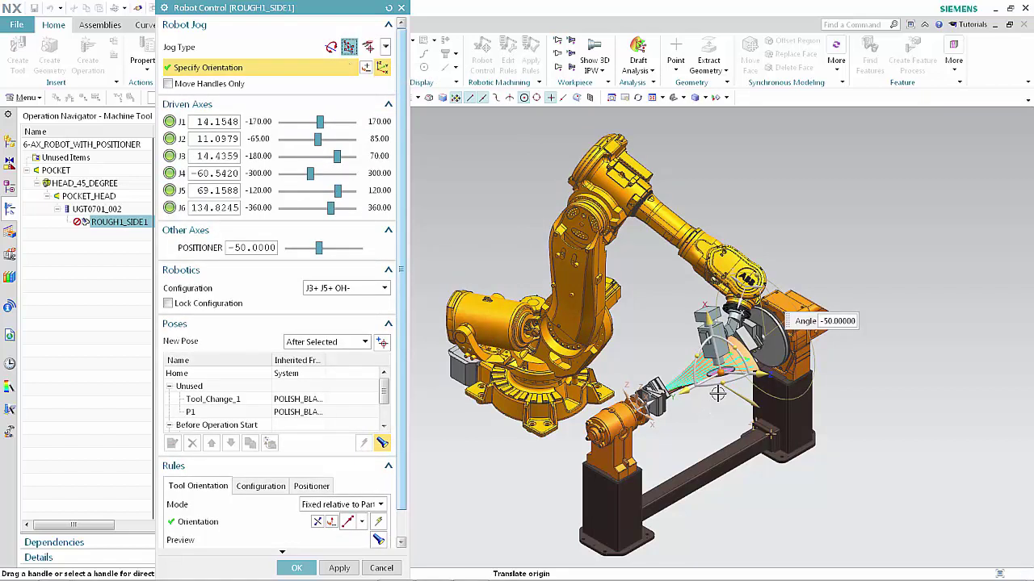
left_click_drag(725, 386, 748, 368)
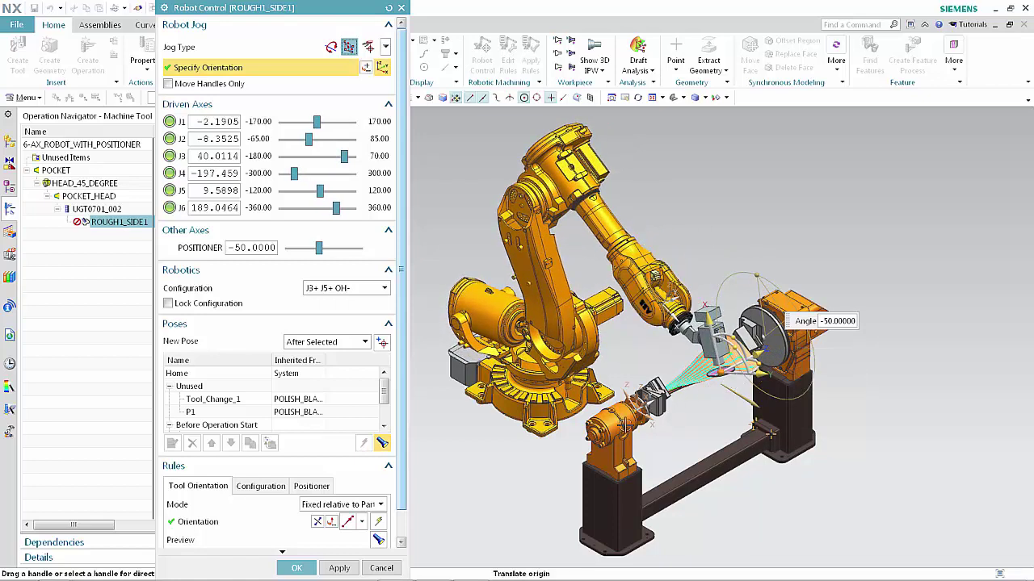
left_click(379, 524)
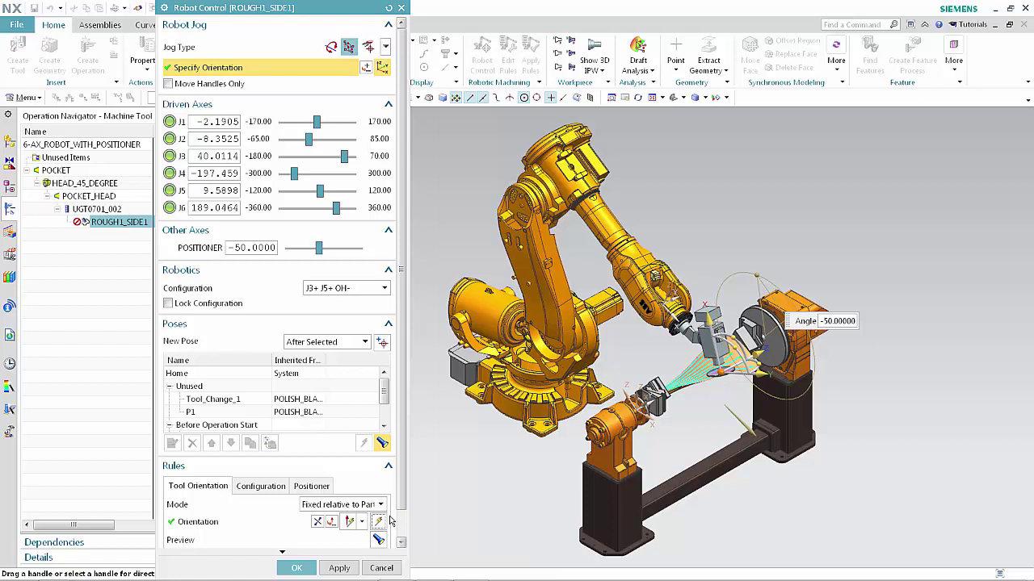
Step: Enable executing the robotic rules on OK and Apply in the additional settings, and accept the Robot Control changes
scroll(392, 521, "down", 2)
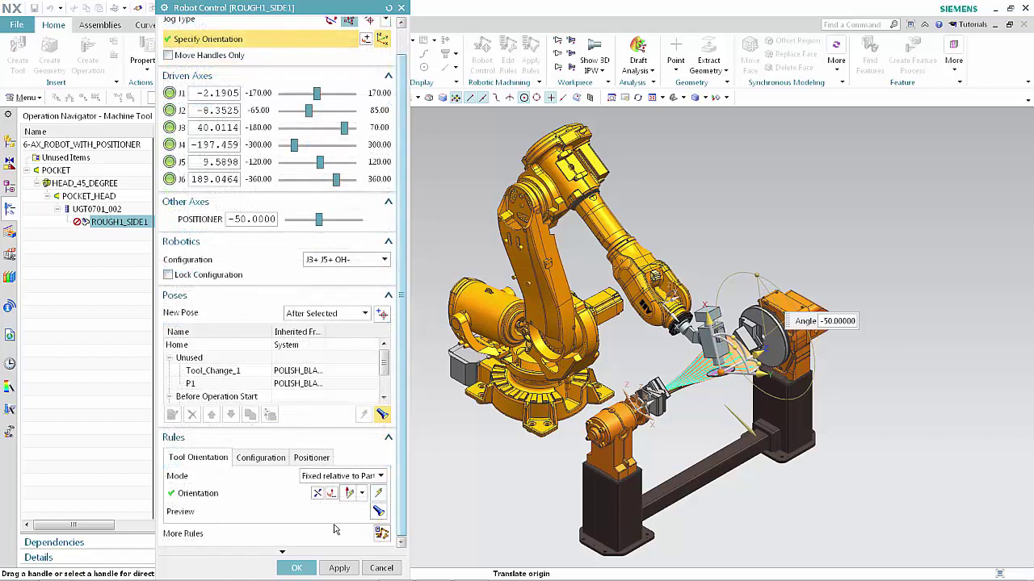
left_click(282, 551)
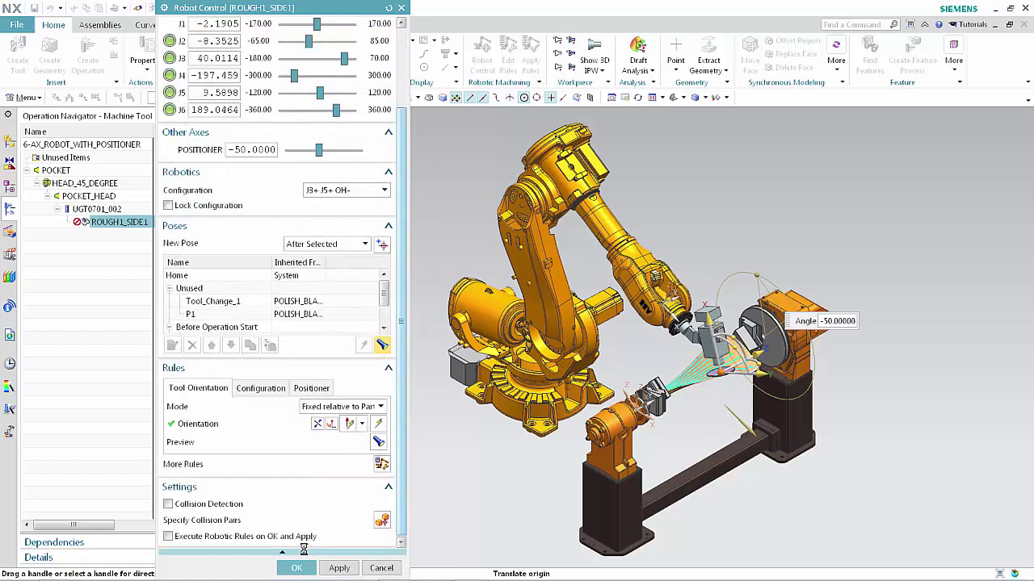
left_click(168, 537)
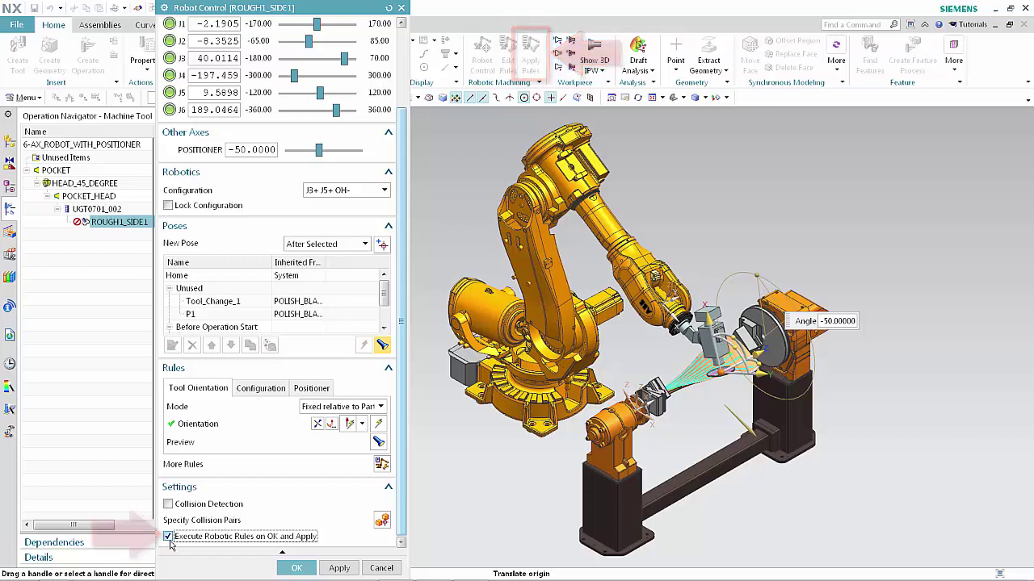
left_click(291, 568)
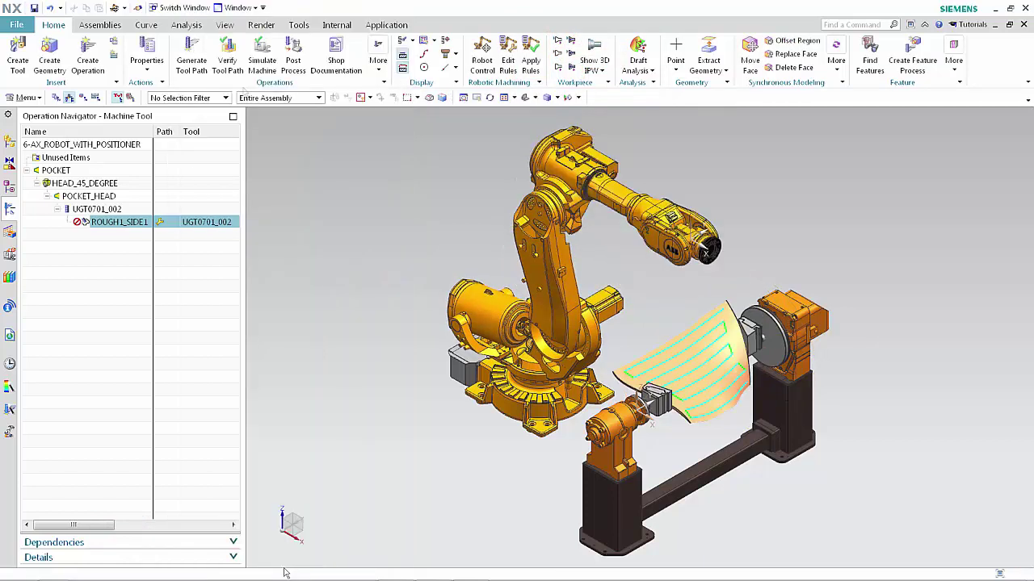
Step: Simulate ROUGH1_SIDE1 to its end, continuing until reset past the J3 limit warning, and close the simulation and save the part
left_click(257, 61)
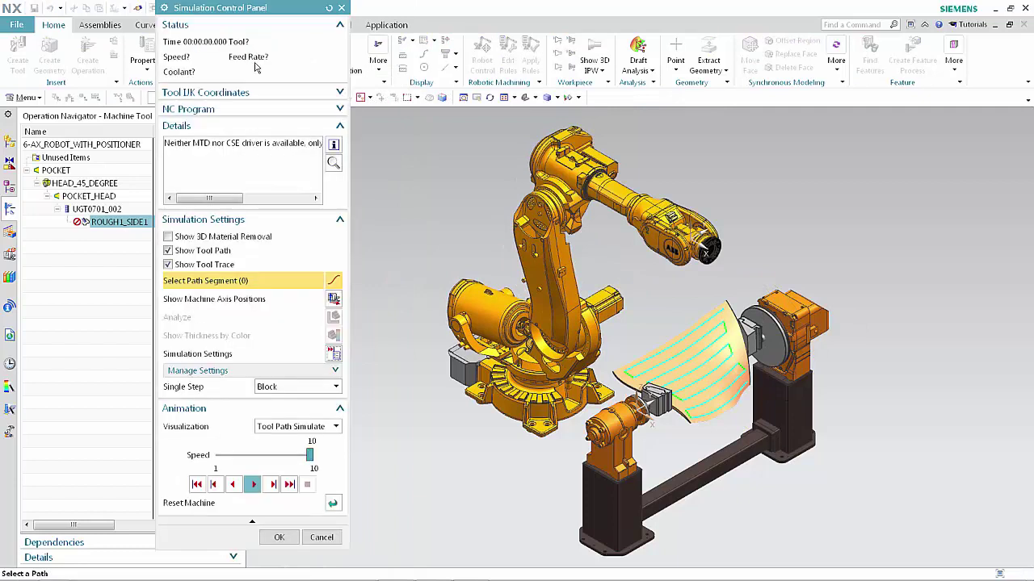
left_click(253, 485)
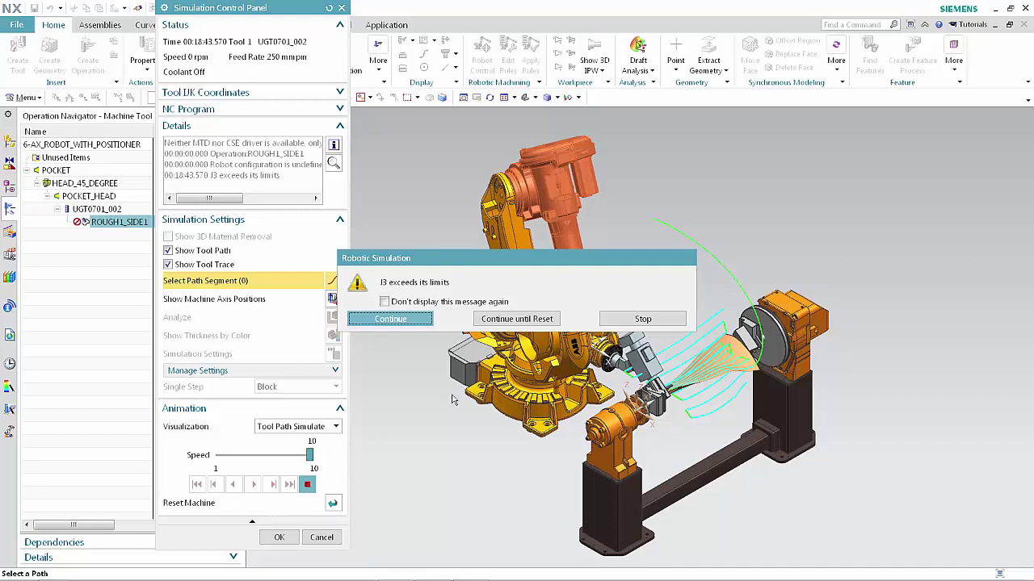
left_click(529, 322)
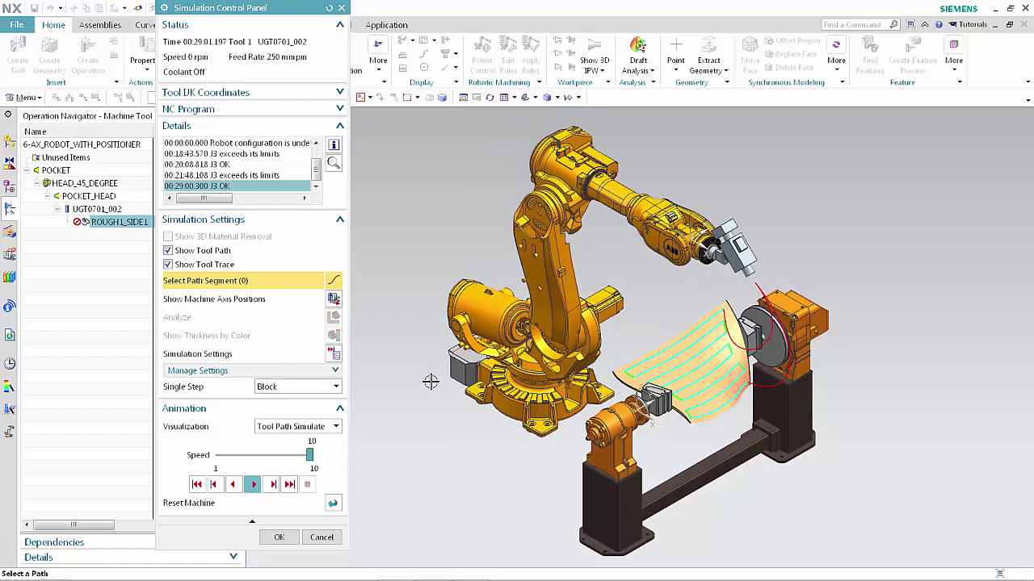
left_click(280, 538)
key("ctrl+s")
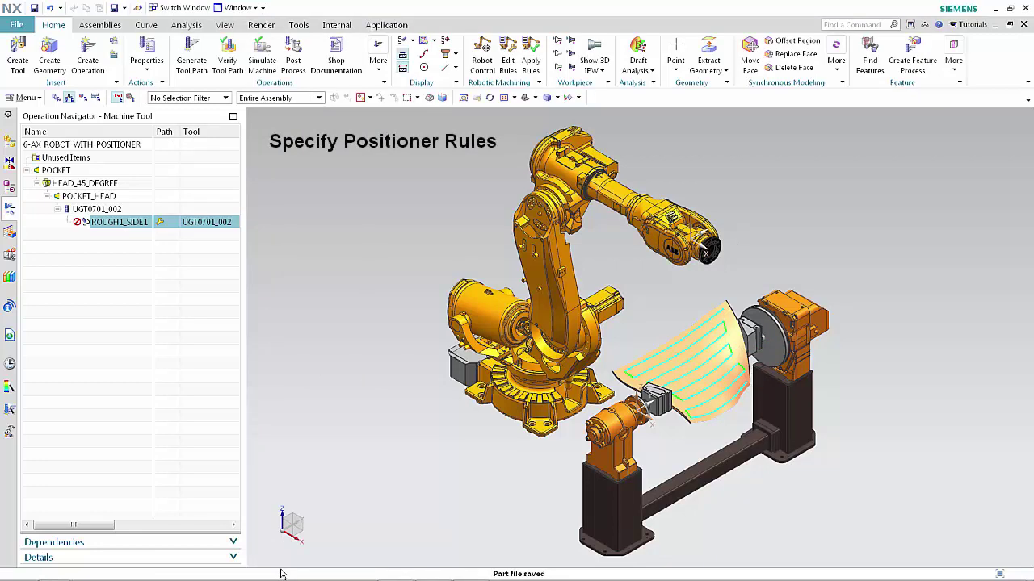
Step: Set ROUGH1_SIDE1's positioner rule to Constant Tool Axis with ZC as the target axis direction, and accept it
left_click(482, 65)
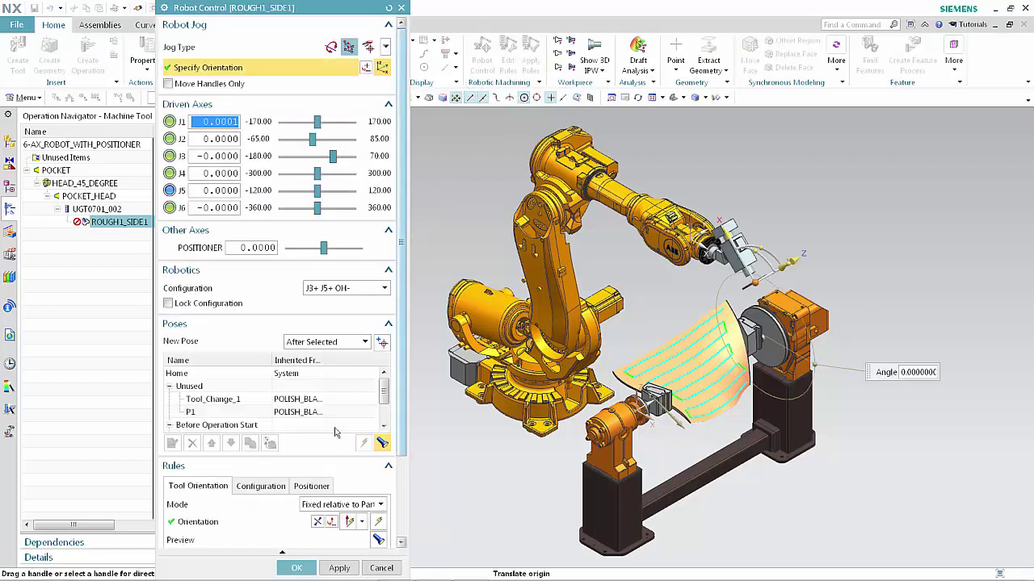
left_click(311, 488)
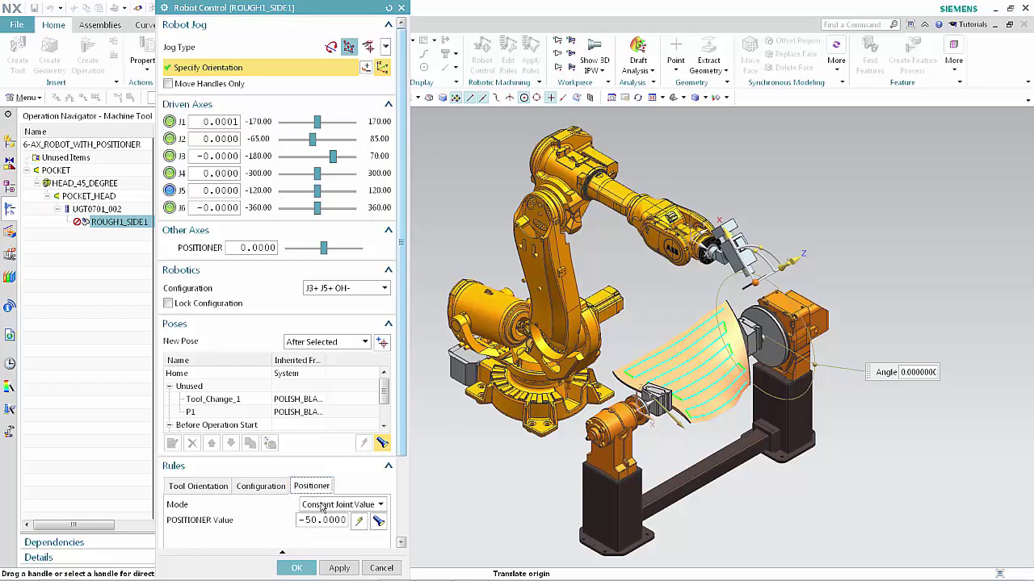
left_click(321, 505)
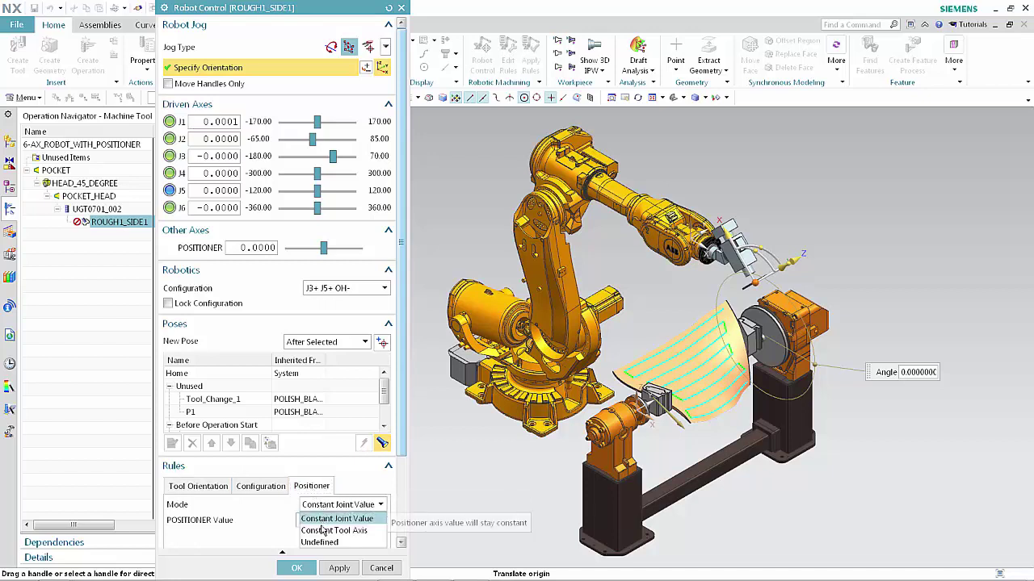
left_click(322, 530)
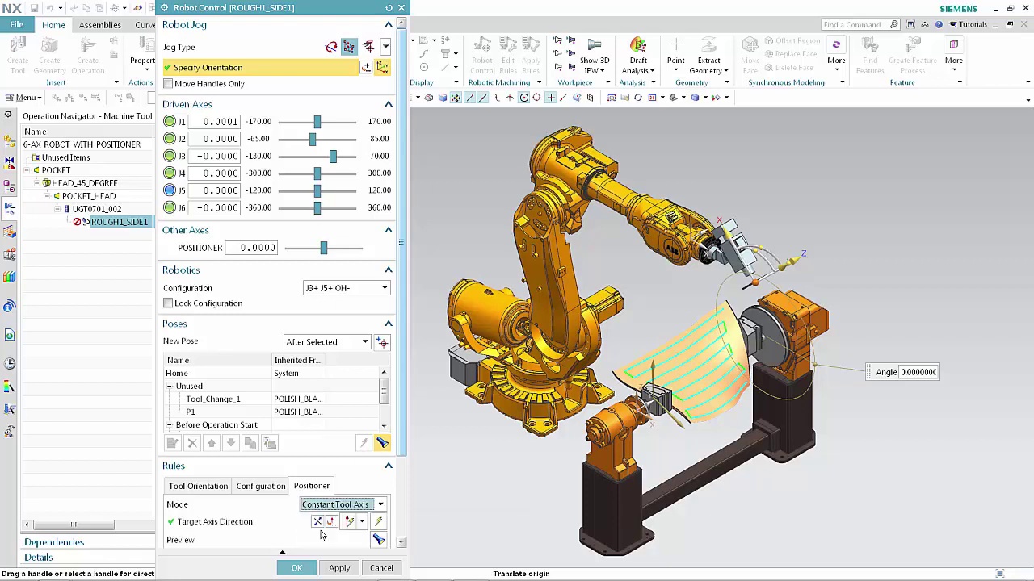
left_click(361, 523)
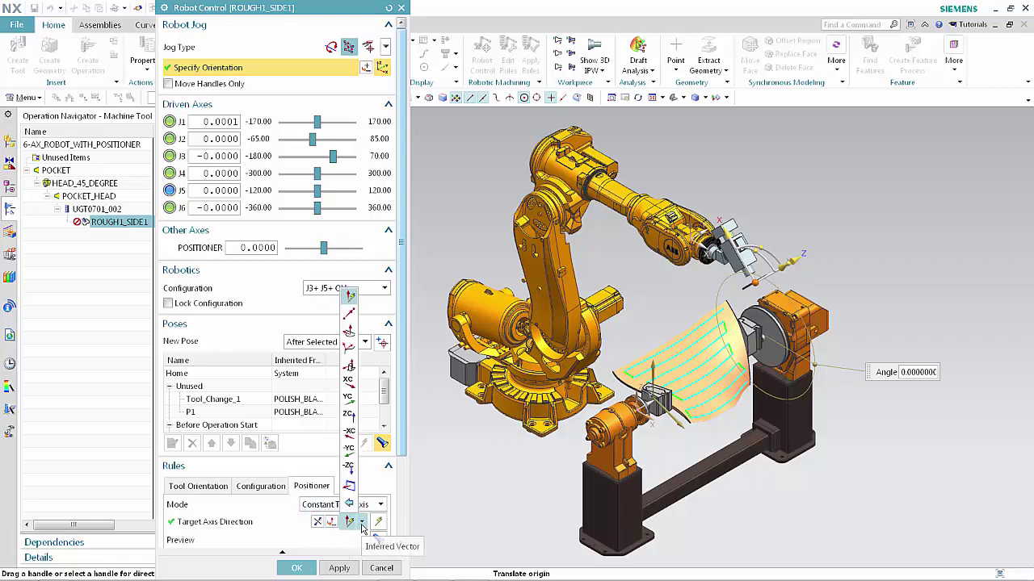
left_click(349, 415)
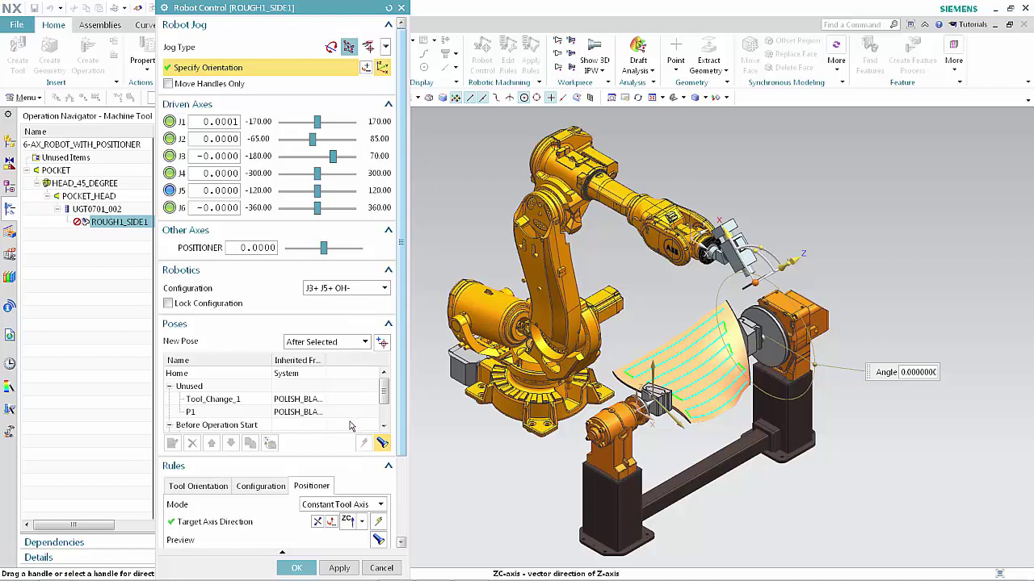
left_click(298, 568)
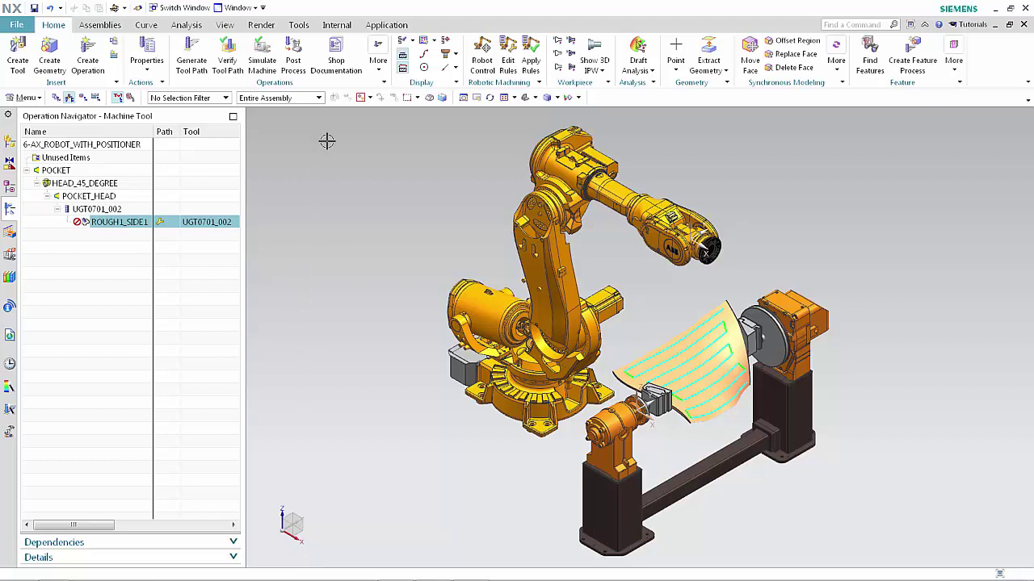
Step: Simulate the complete tool path with the new positioner rule, close the simulation and save the part
left_click(261, 60)
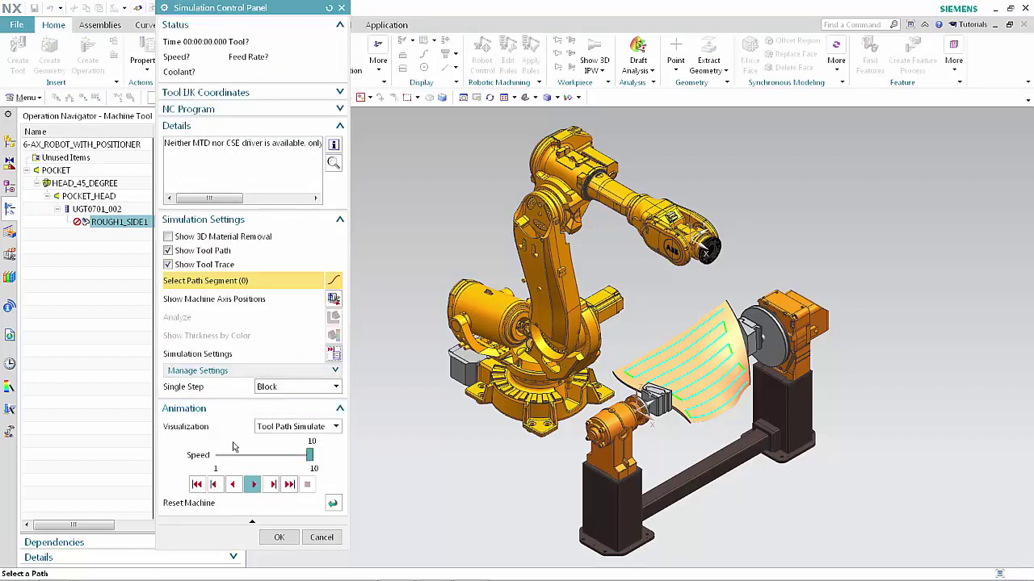
left_click(252, 484)
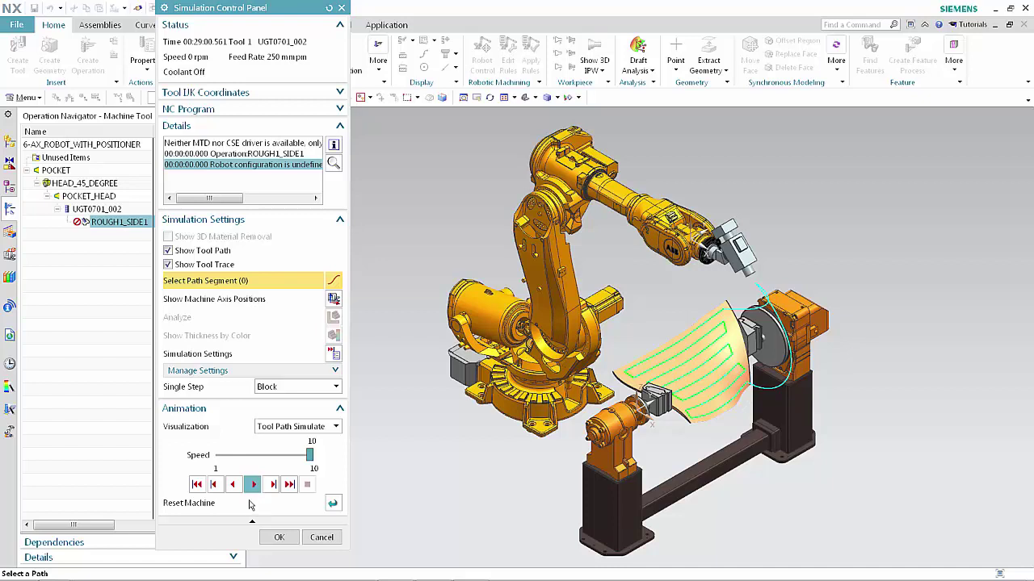
left_click(271, 538)
key("ctrl+s")
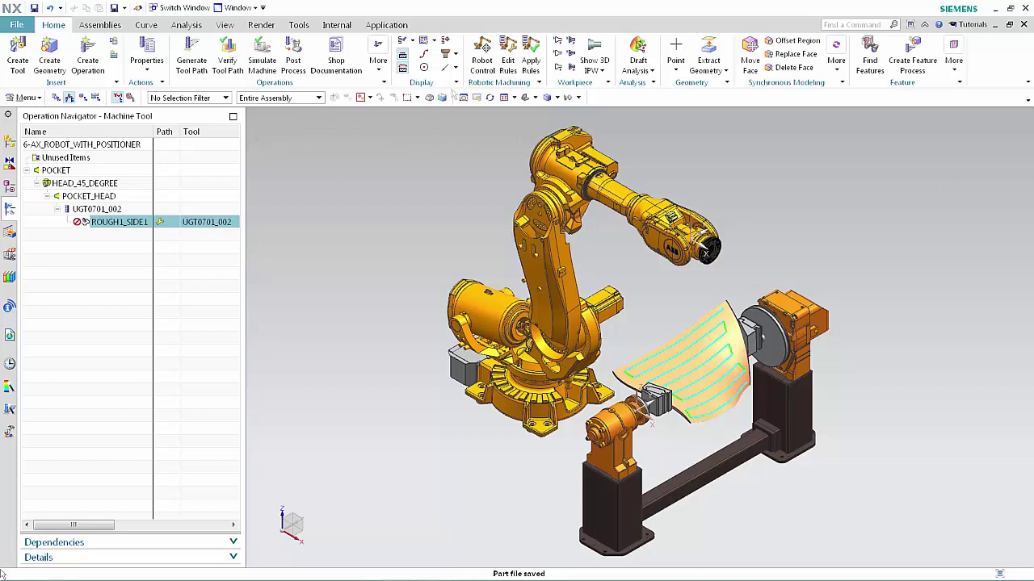
Step: Try the J3- J5- OH- configuration for the robot in Robot Control, and restore J3+ J5+ OH-
left_click(474, 67)
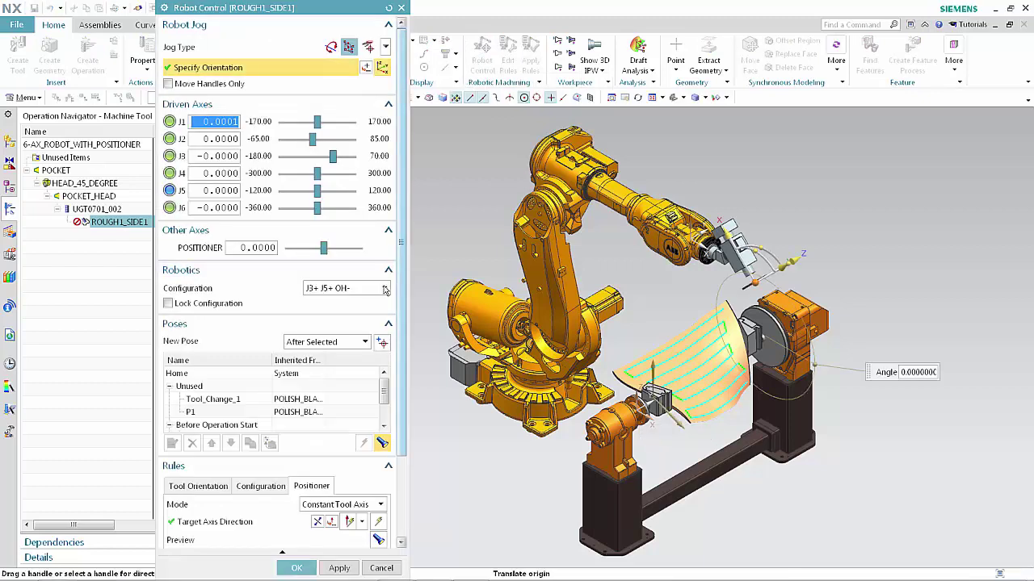
left_click(384, 289)
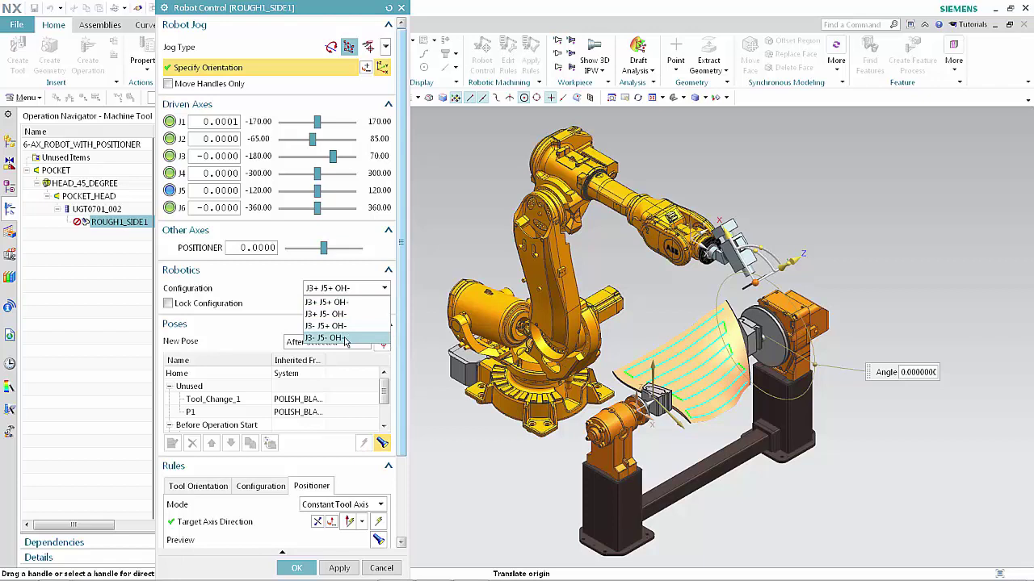
left_click(345, 339)
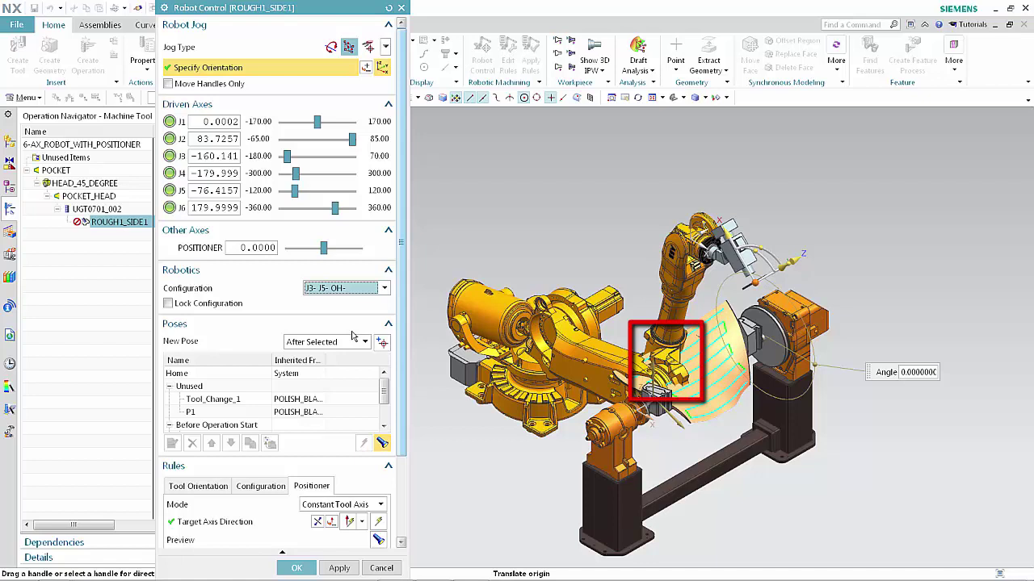
left_click(386, 288)
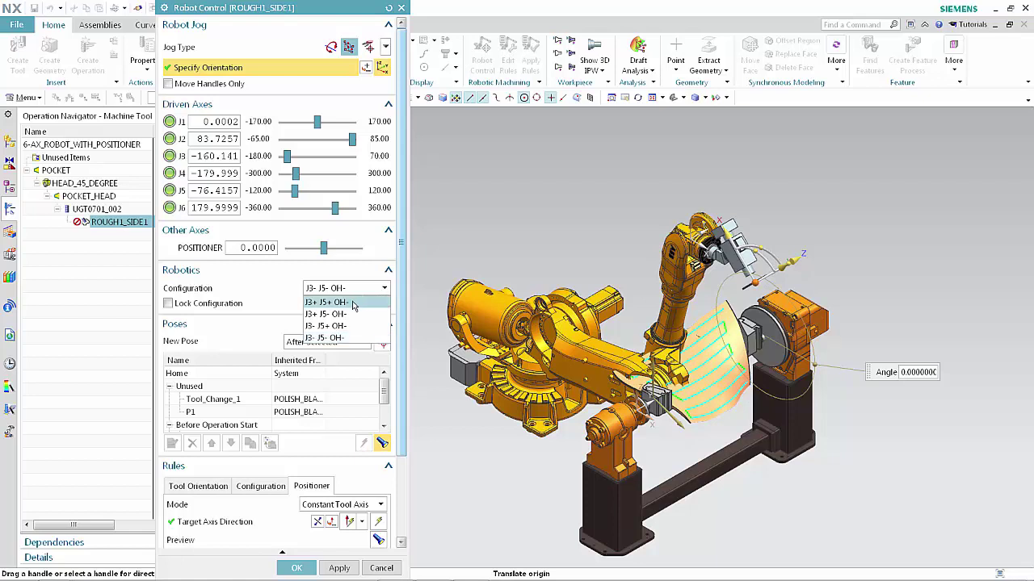
left_click(353, 302)
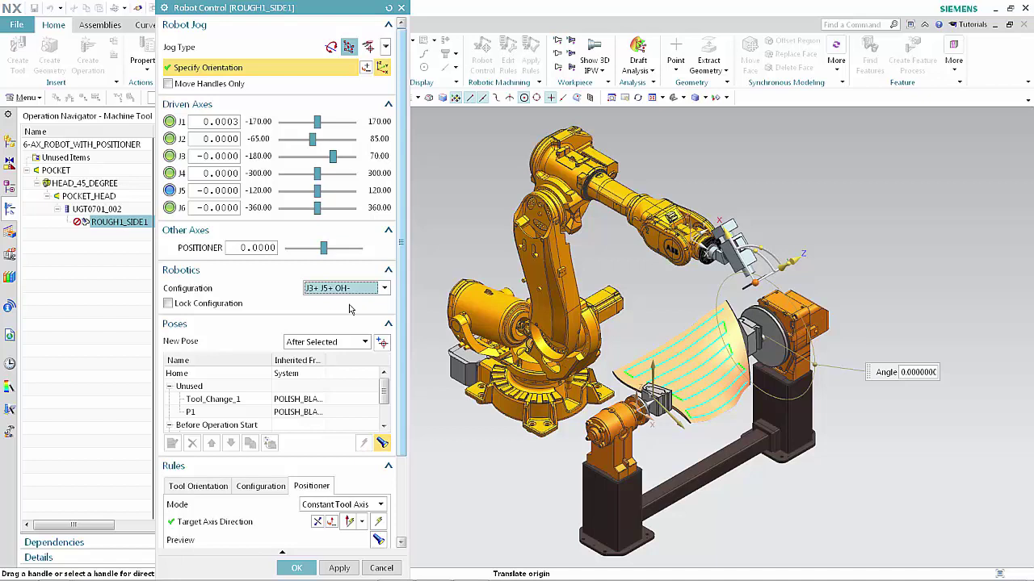
Step: Set ROUGH1_SIDE1's configuration rule to the current J3+ J5+ OH- configuration and accept the robot control settings
left_click(269, 487)
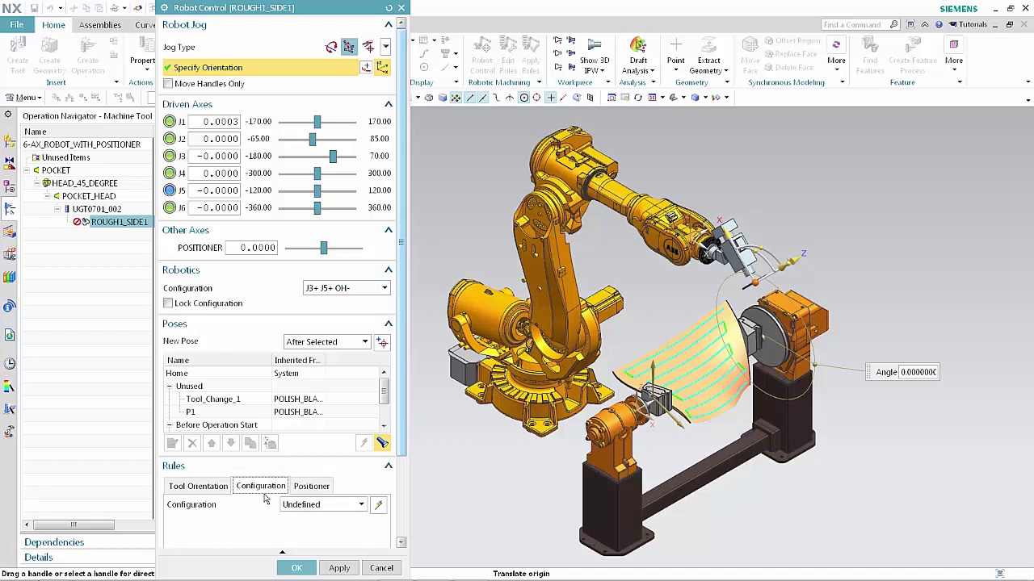
left_click(378, 504)
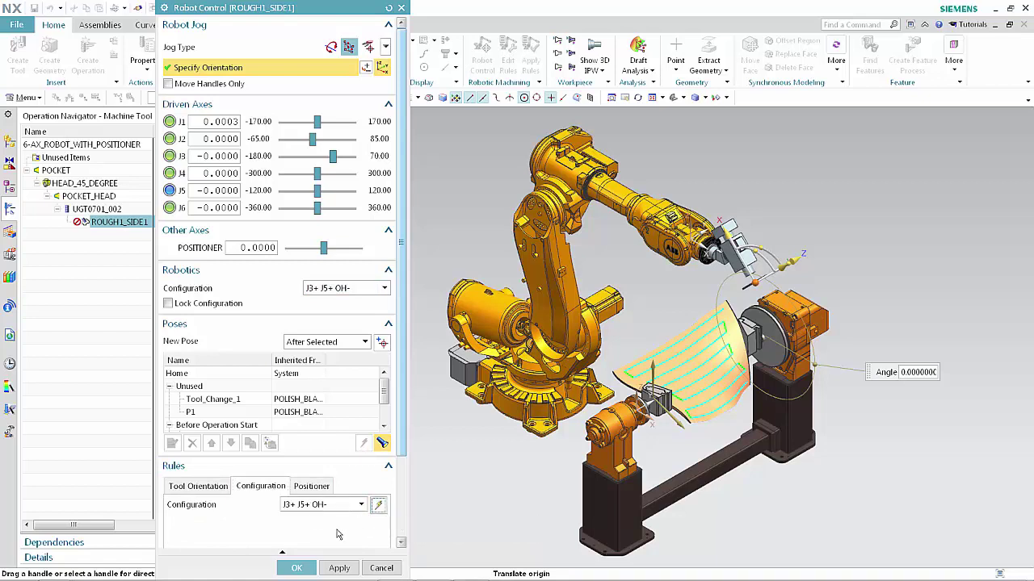
left_click(301, 568)
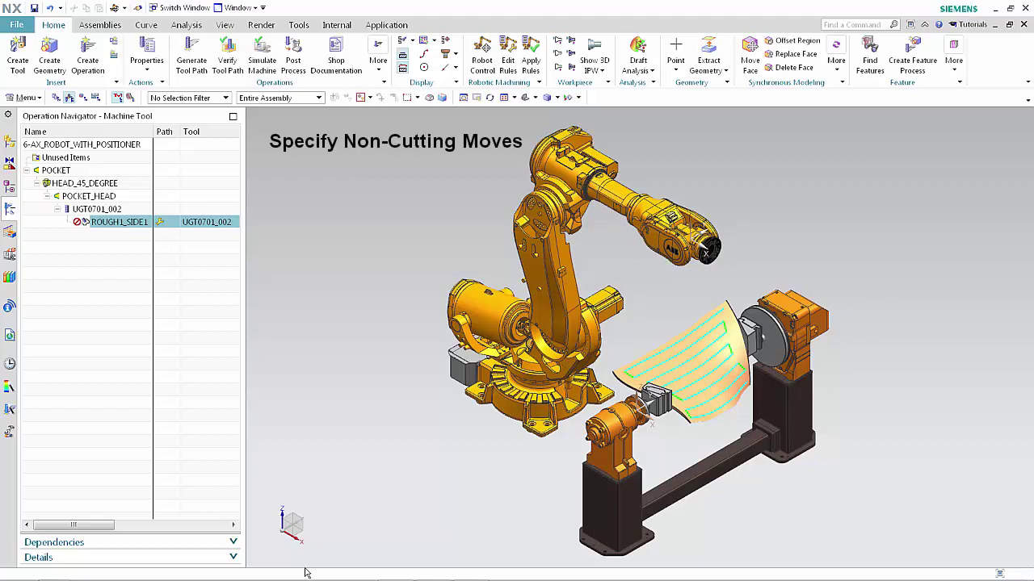
Step: Edit ROUGH1_SIDE1's non-cutting moves and set the initial engage type to Arc - Normal to Part
double_click(84, 223)
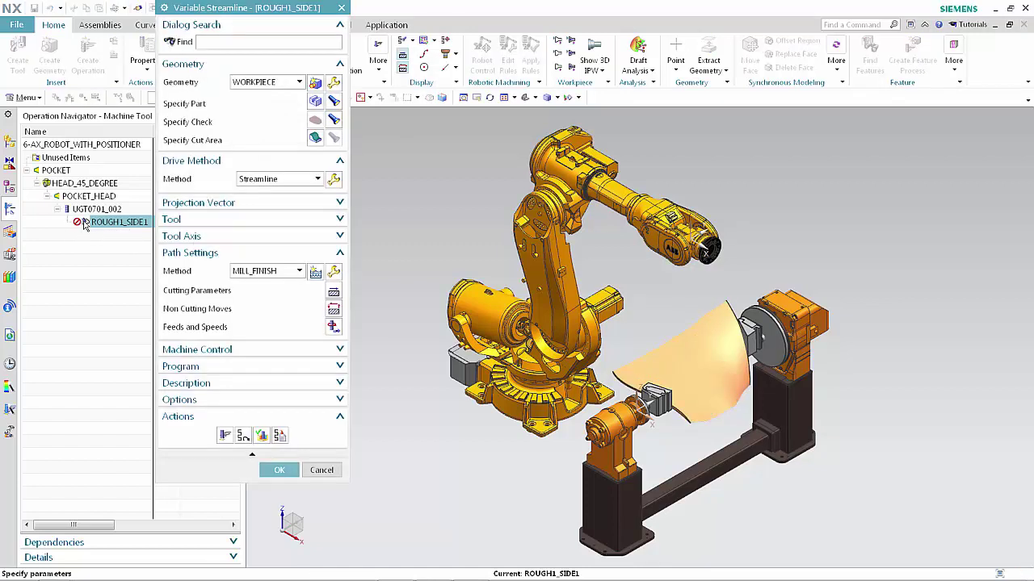
left_click(334, 310)
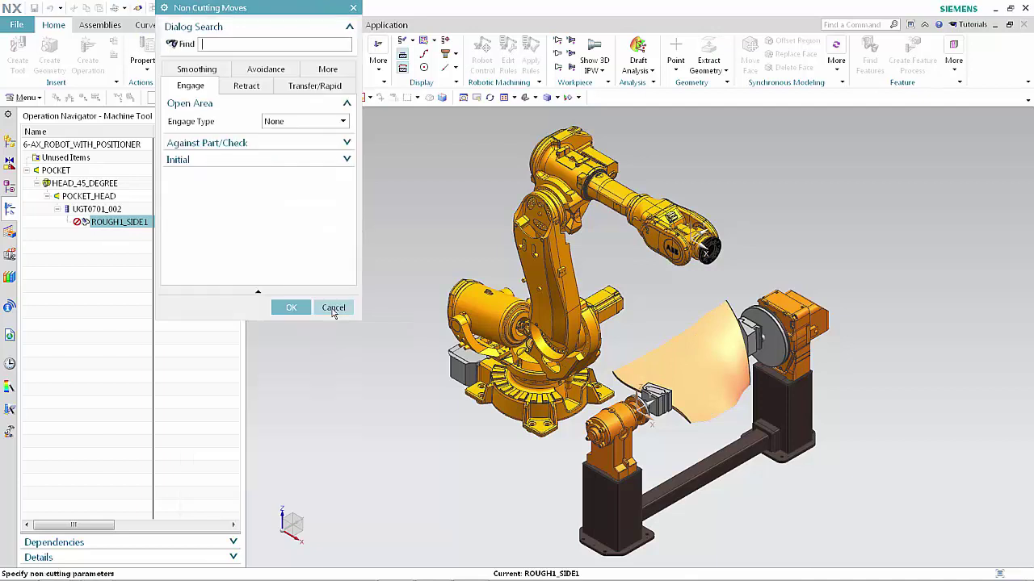
left_click(327, 160)
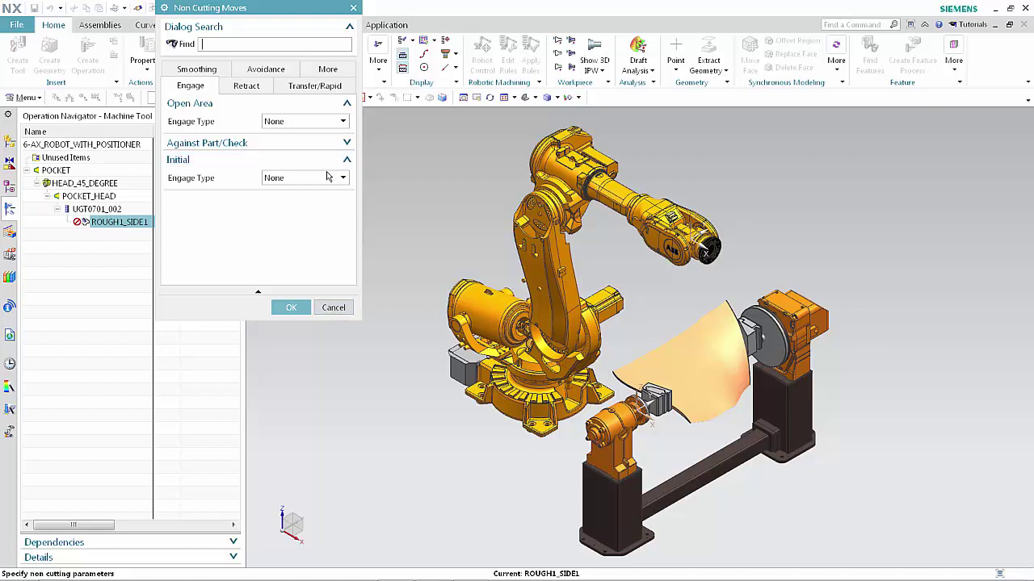
left_click(327, 183)
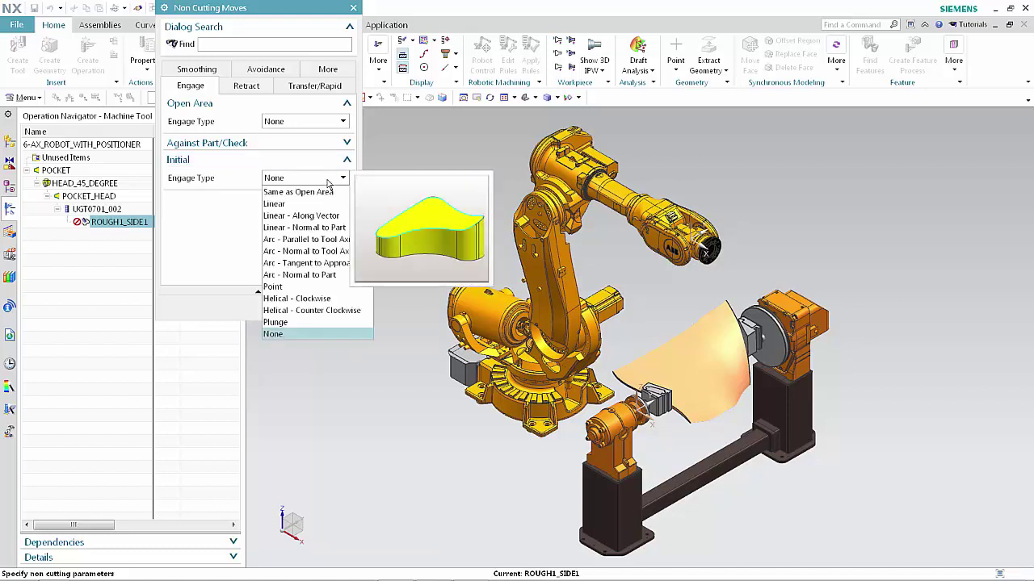
left_click(319, 275)
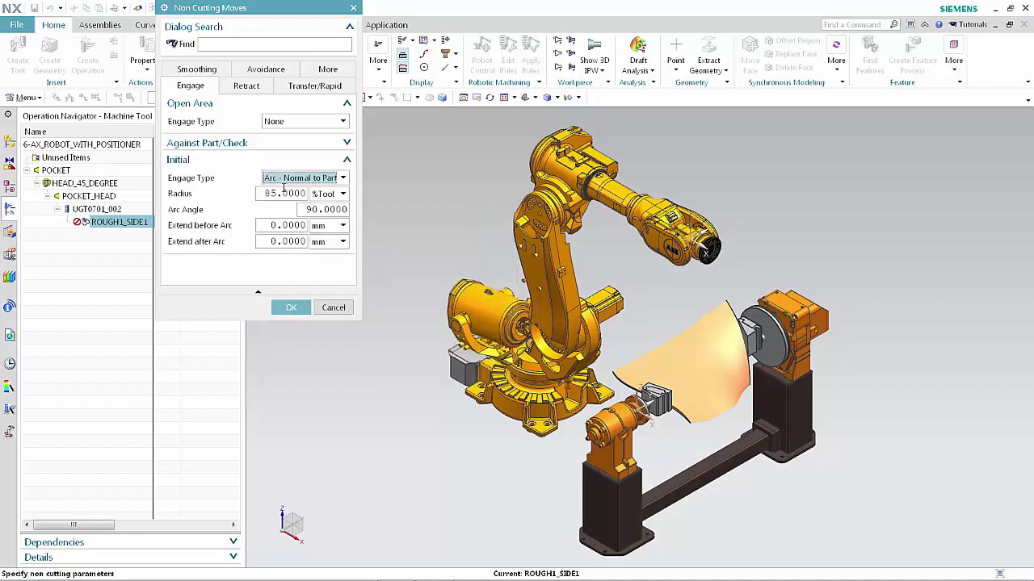
Step: Set the final retract type to Same as Initial Engage
left_click(252, 86)
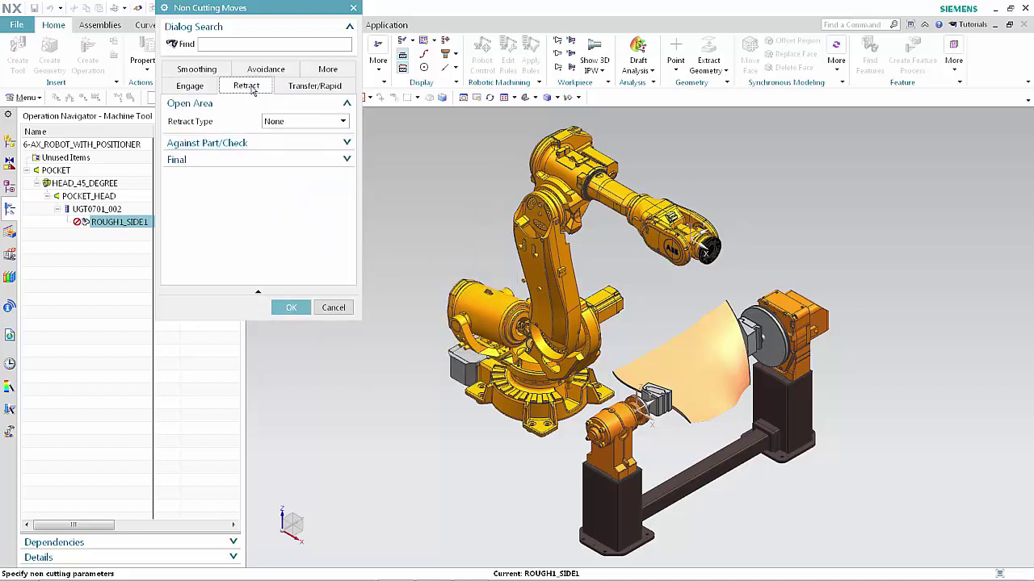
left_click(251, 161)
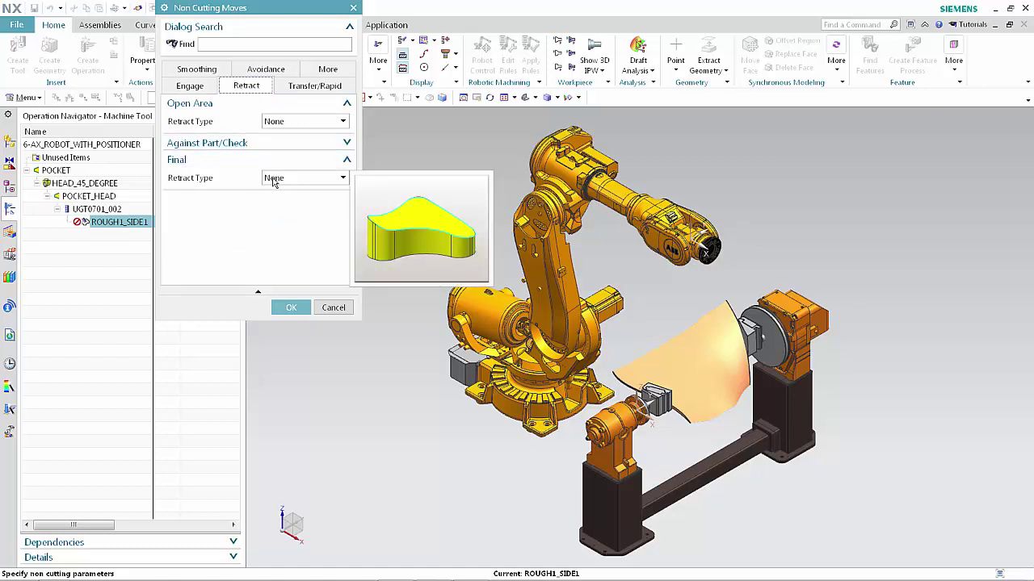
left_click(273, 179)
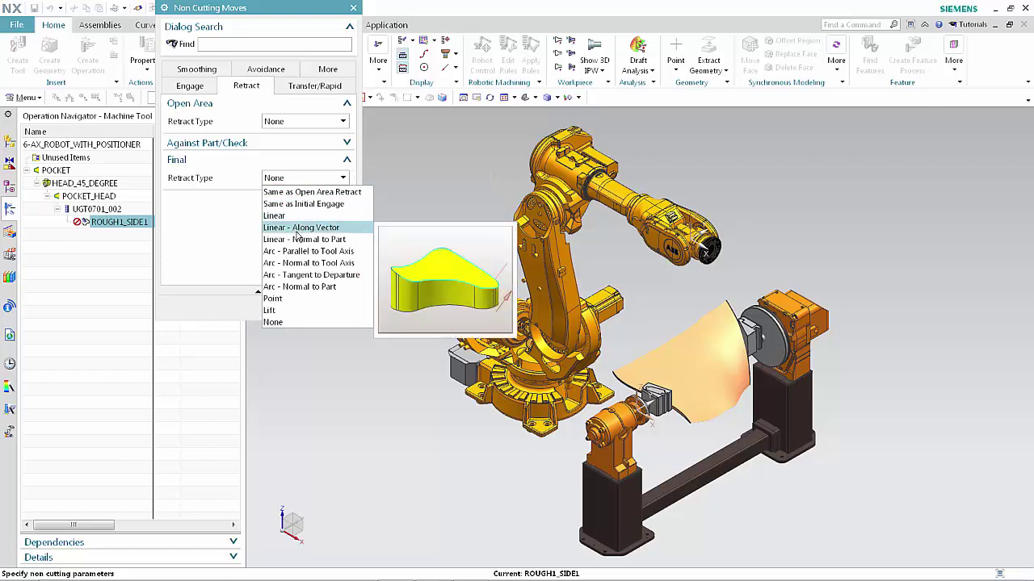
left_click(302, 204)
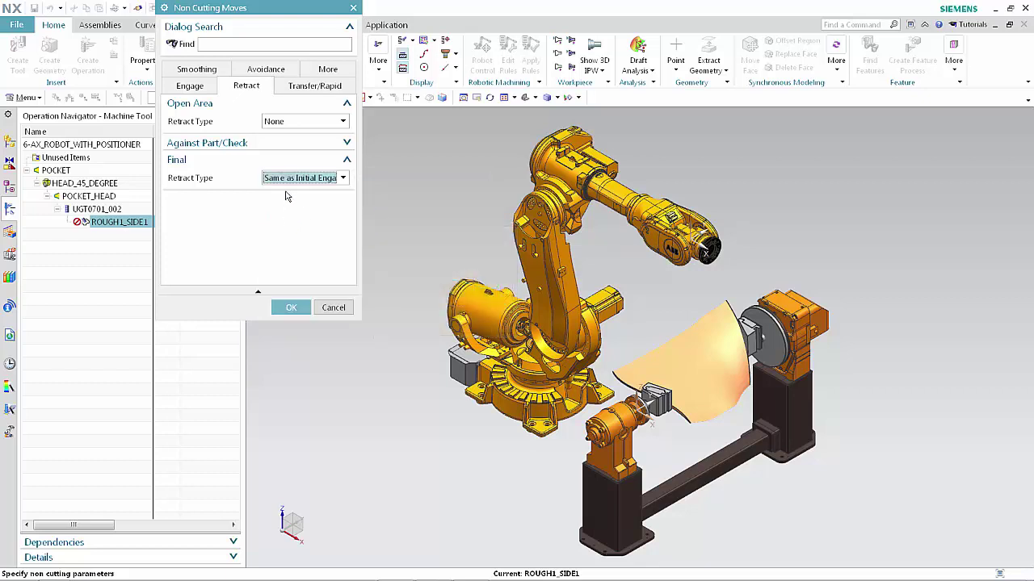
Step: Set the initial approach method to Along Tool Axis with a distance of 200 mm
left_click(303, 87)
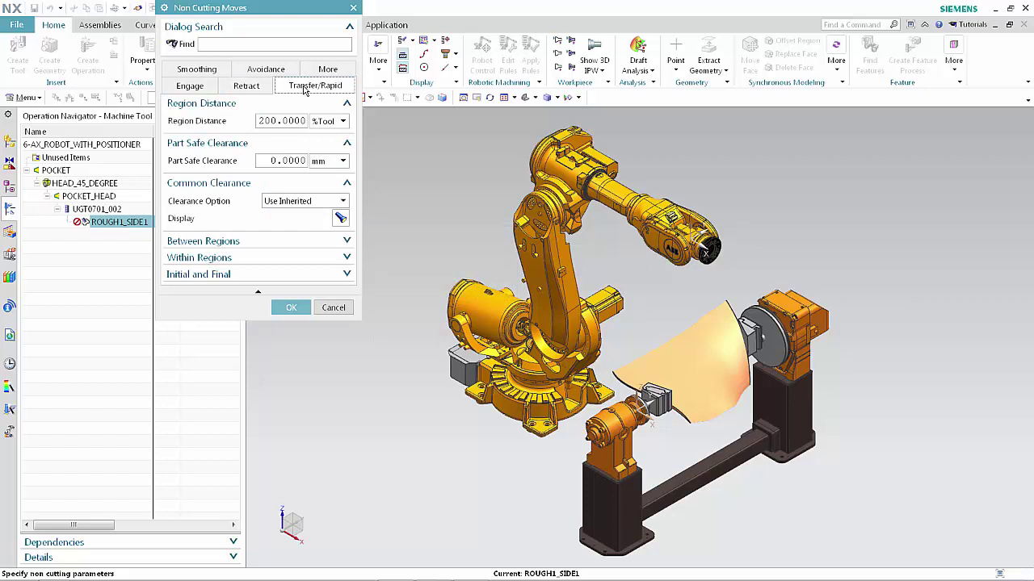
left_click(292, 276)
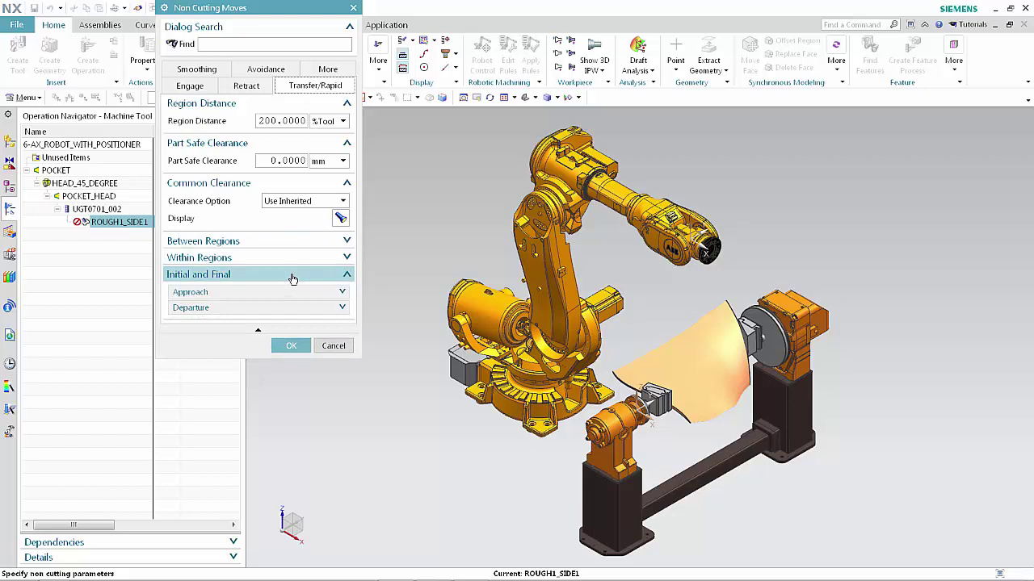
left_click(291, 291)
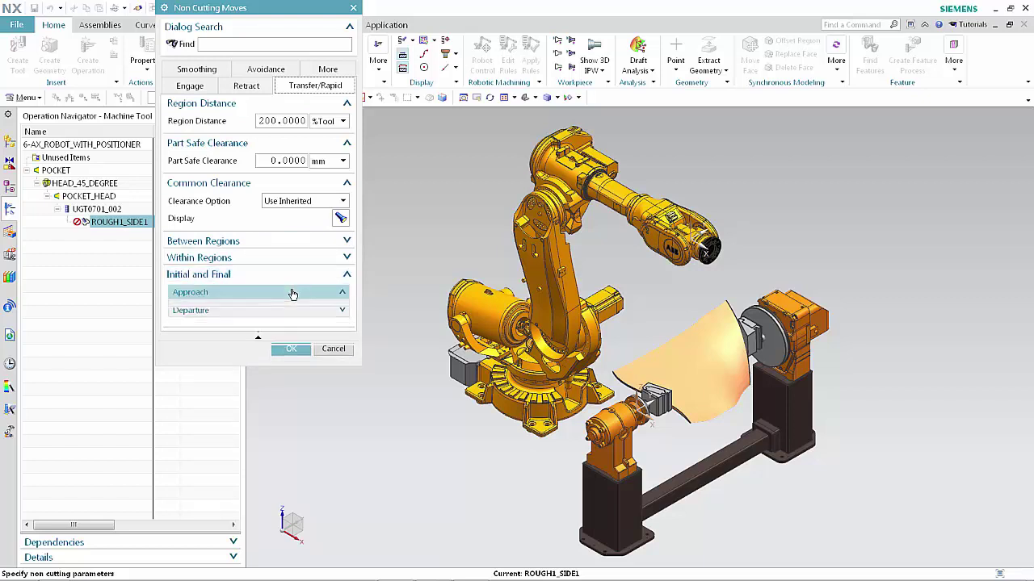
left_click(293, 311)
left_click(289, 348)
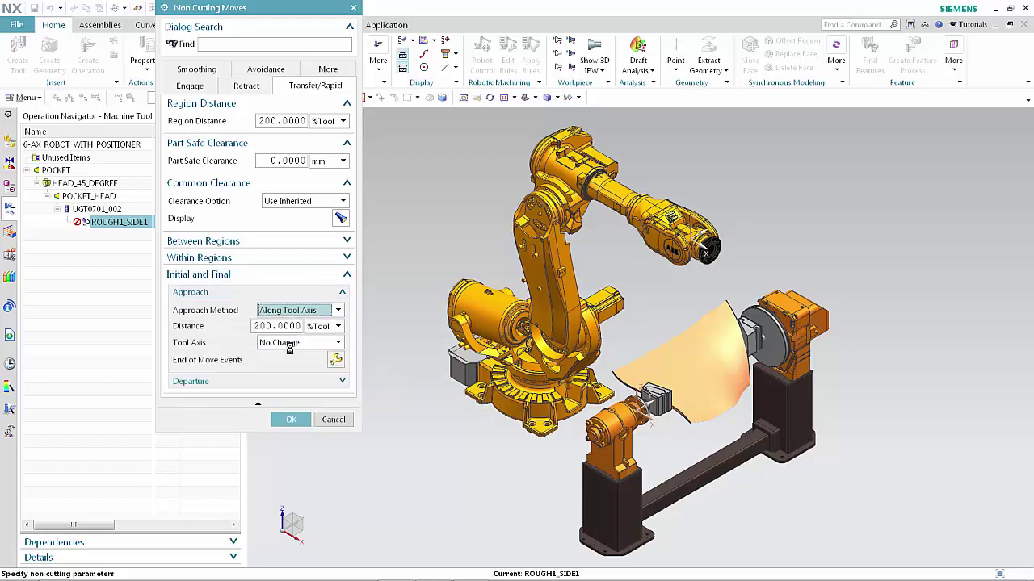
left_click(336, 326)
left_click(315, 341)
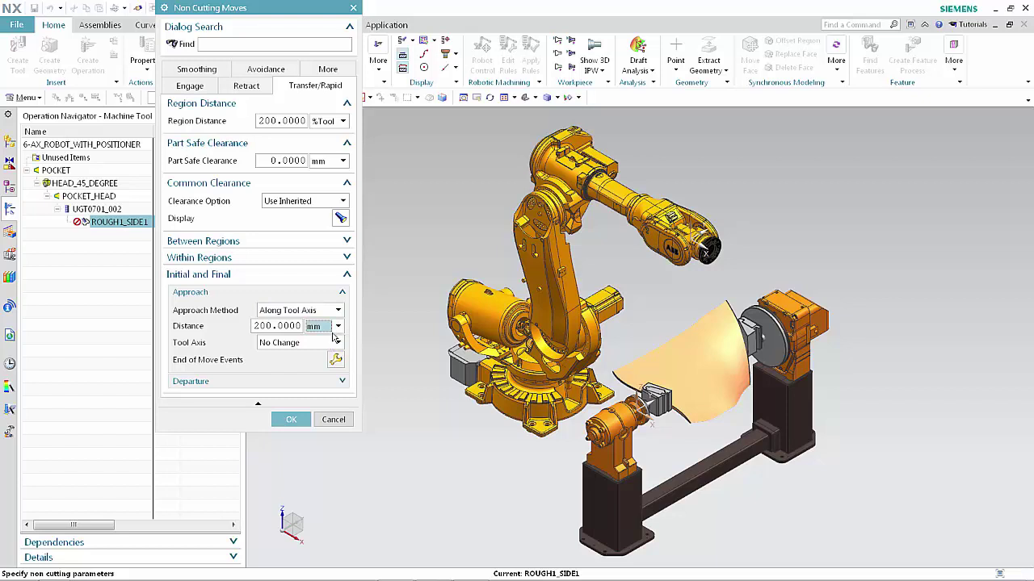
Step: Set the final departure method to Along Tool Axis with a distance of 200 mm, and accept the non-cutting moves
left_click(323, 381)
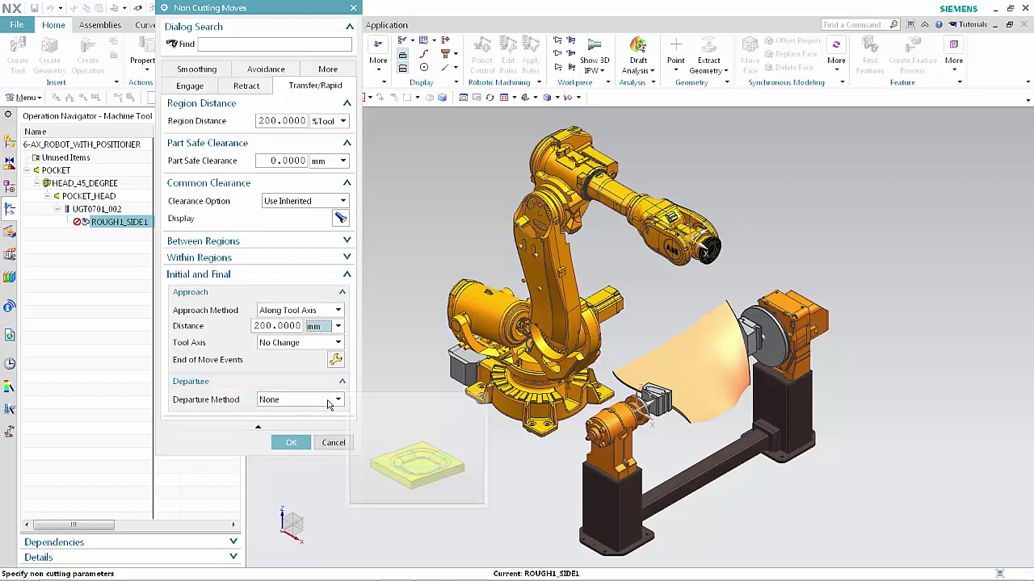
left_click(328, 402)
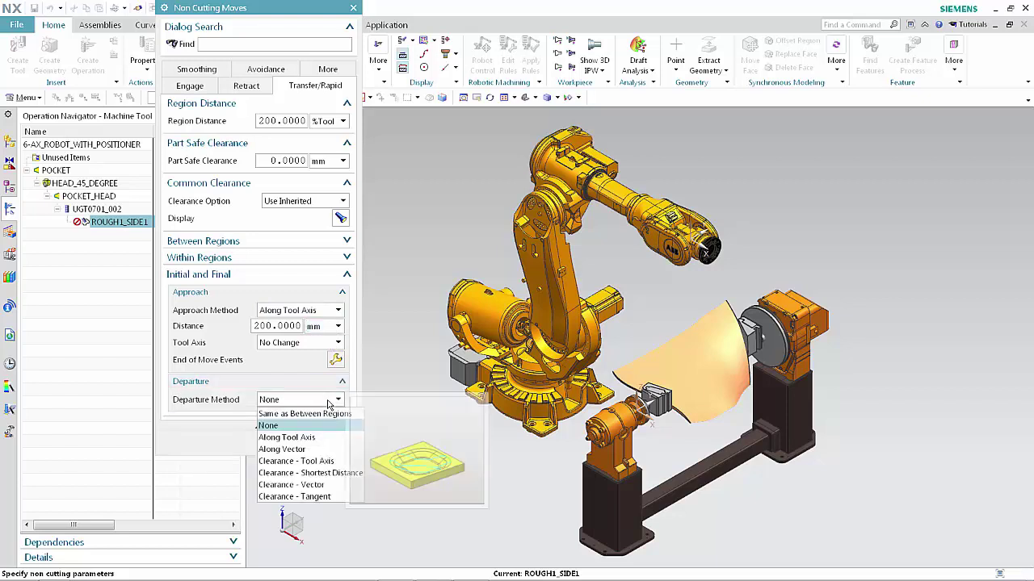
left_click(324, 437)
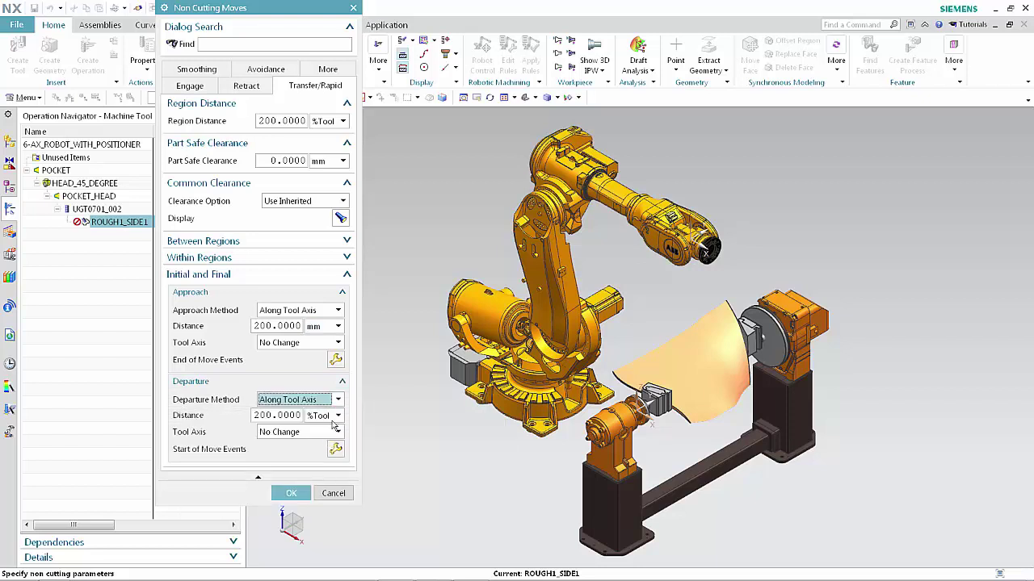
left_click(337, 416)
left_click(330, 431)
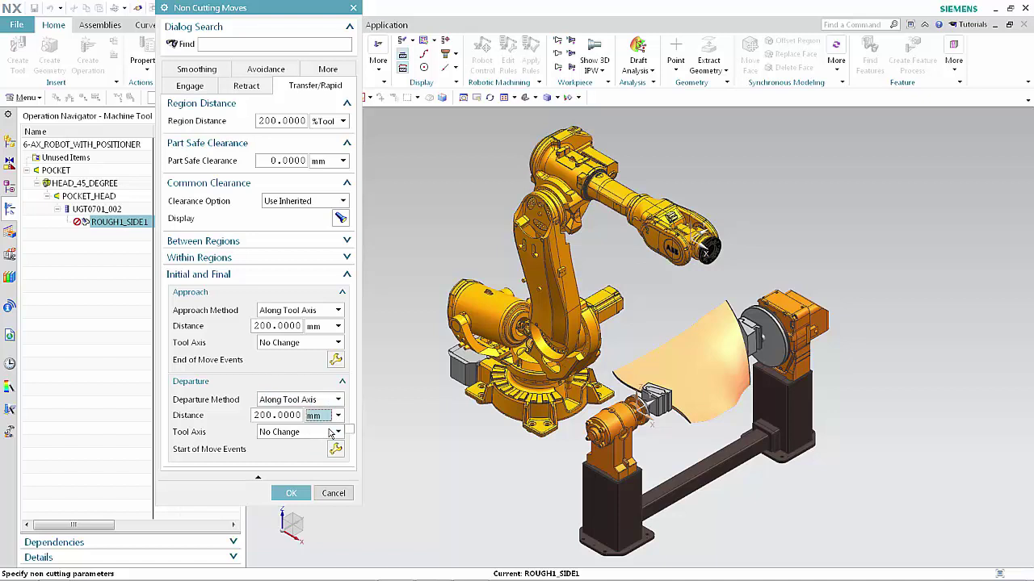
left_click(296, 491)
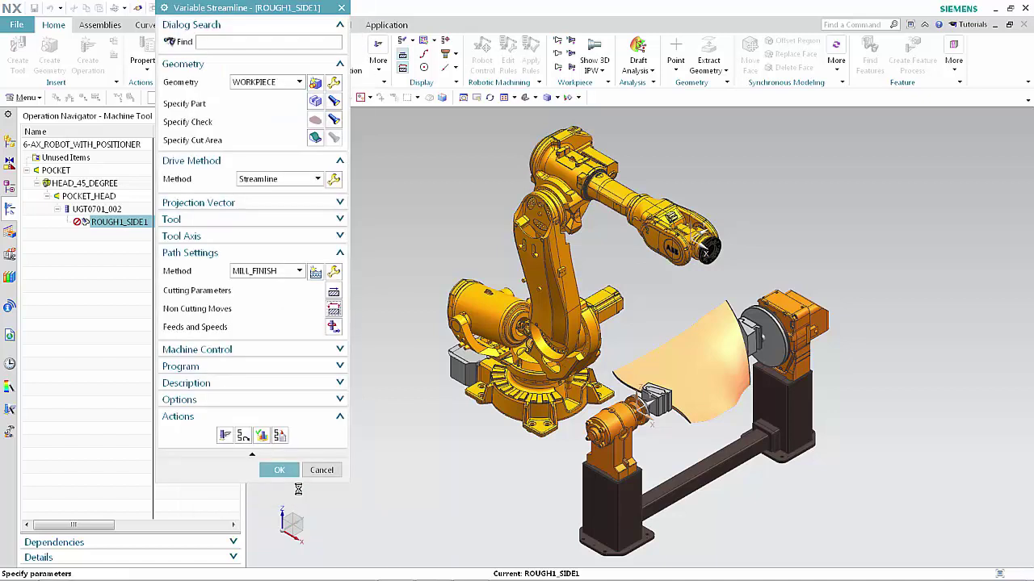
Step: Set the operation's motion output type to Line, regenerate the tool path by overwriting the edited one, and accept the operation
left_click(296, 352)
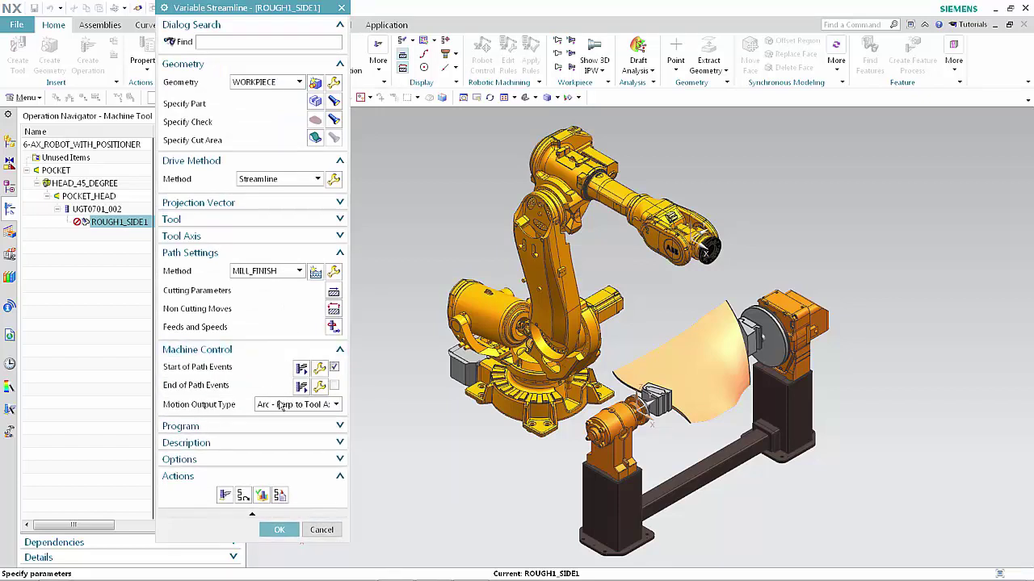
left_click(291, 405)
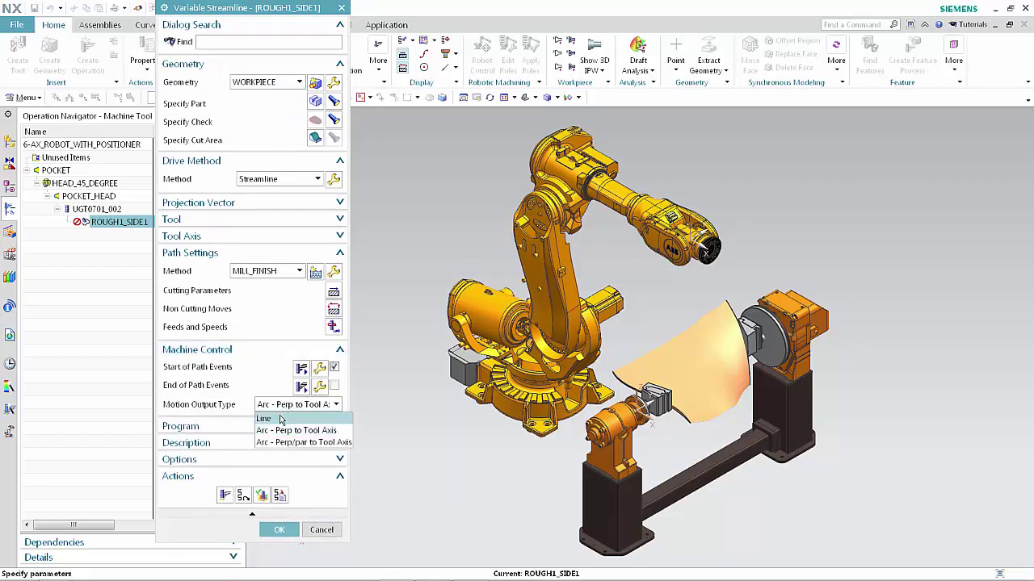
left_click(281, 419)
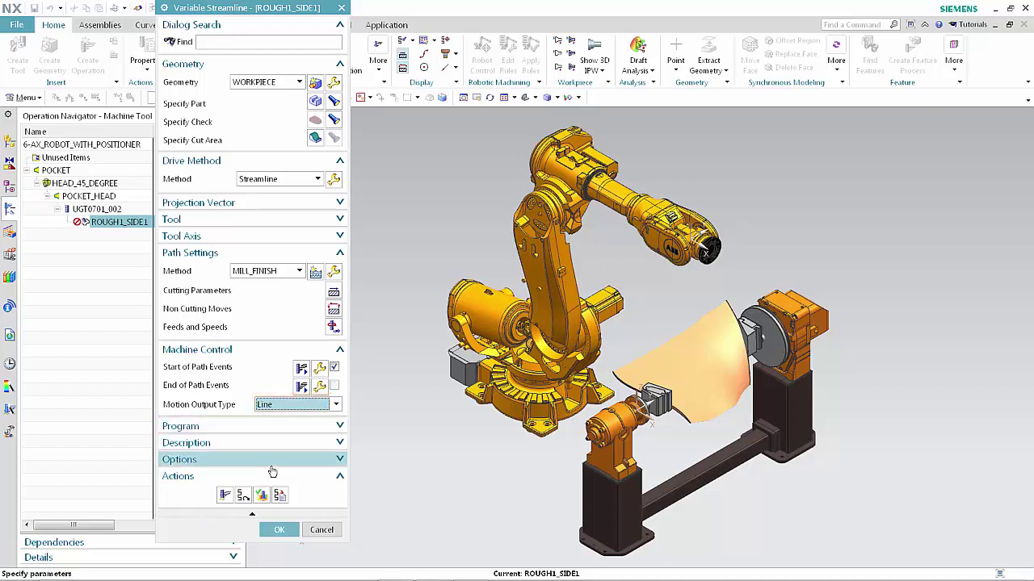
left_click(224, 496)
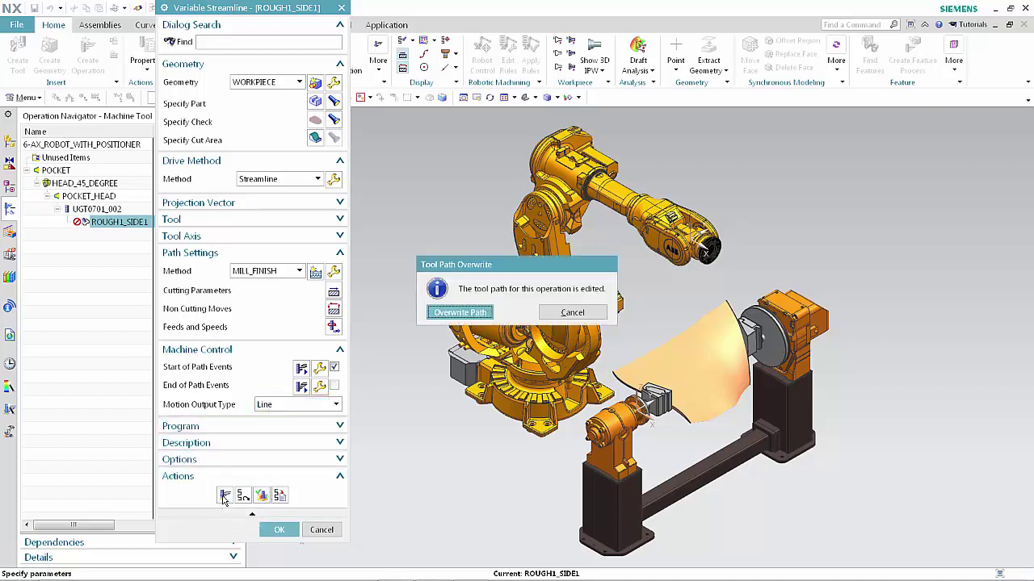
left_click(458, 313)
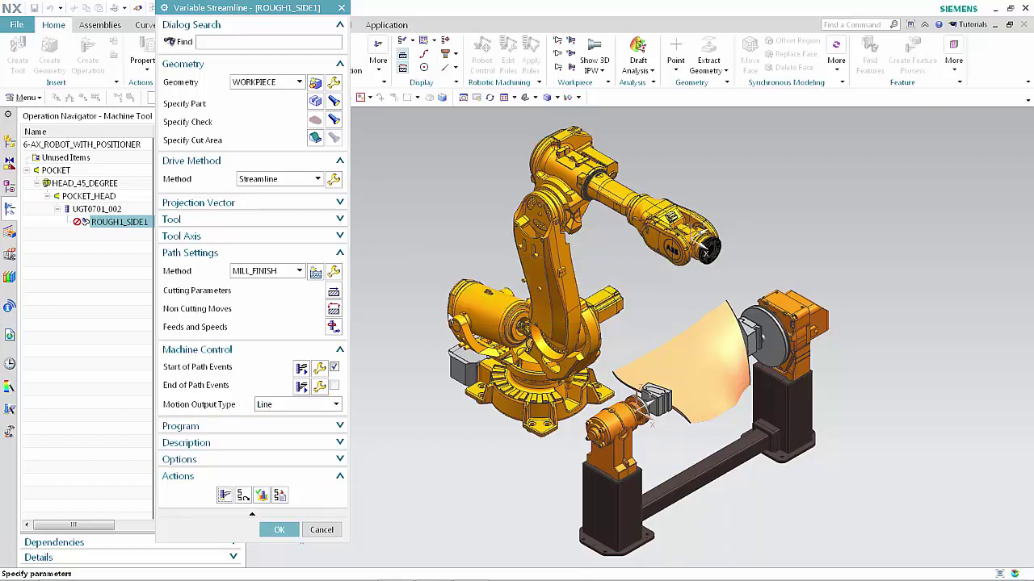
left_click(279, 530)
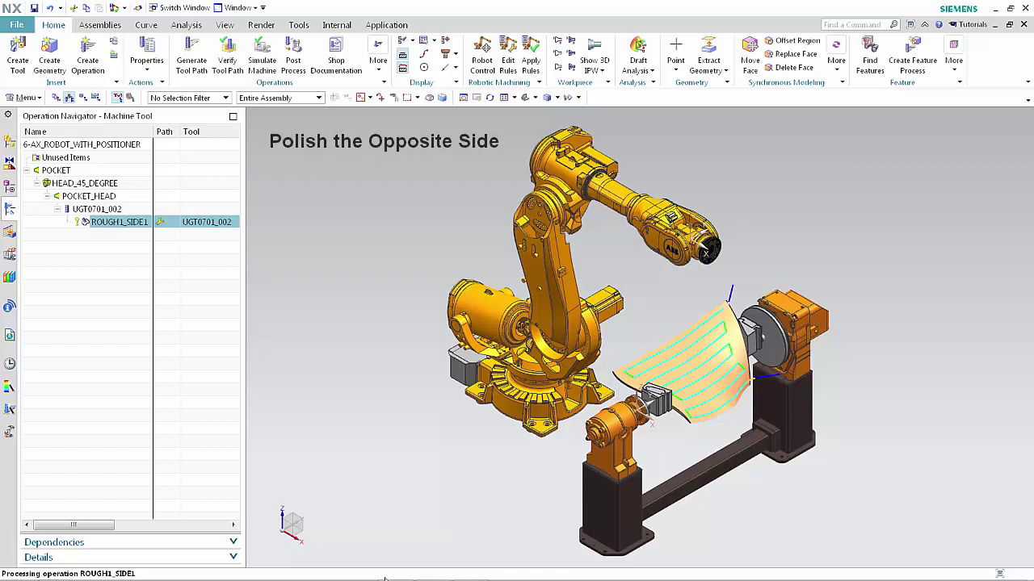
Step: Show the operations in program order and paste a copy of ROUGH1_SIDE1 inside the POLISH_BLADE_ROUGH_1 program
left_click(56, 97)
right_click(75, 184)
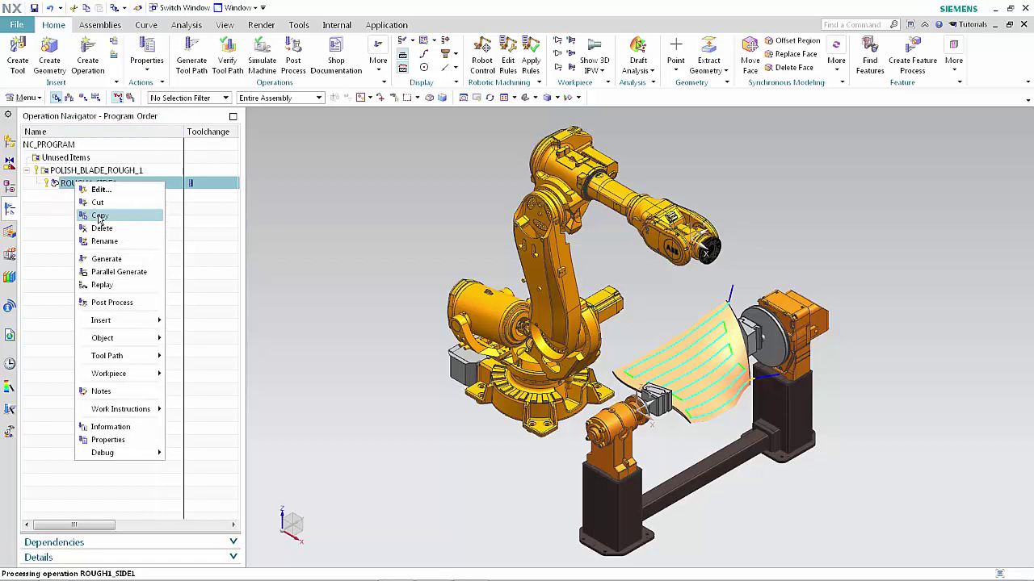
left_click(98, 216)
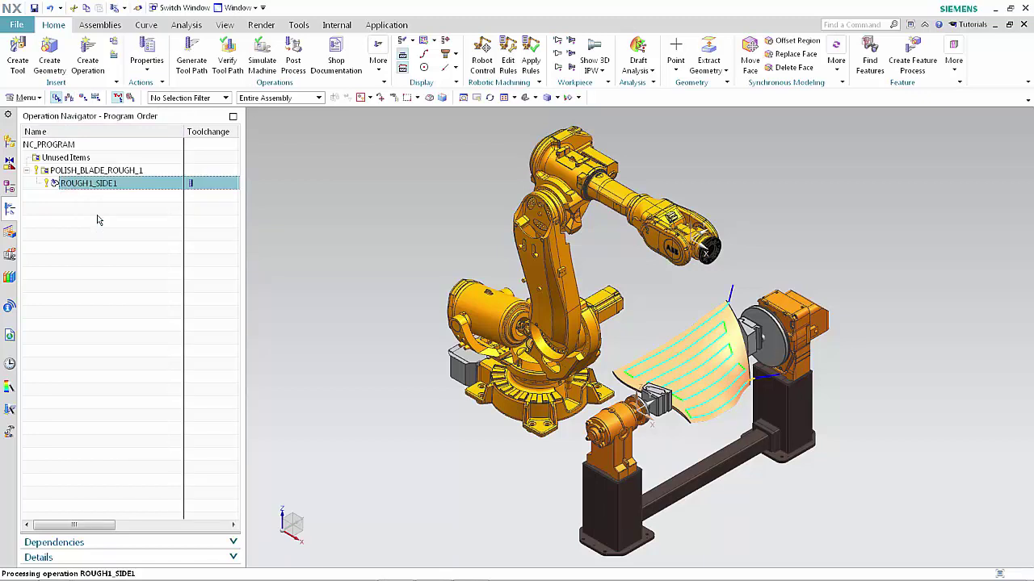
right_click(99, 173)
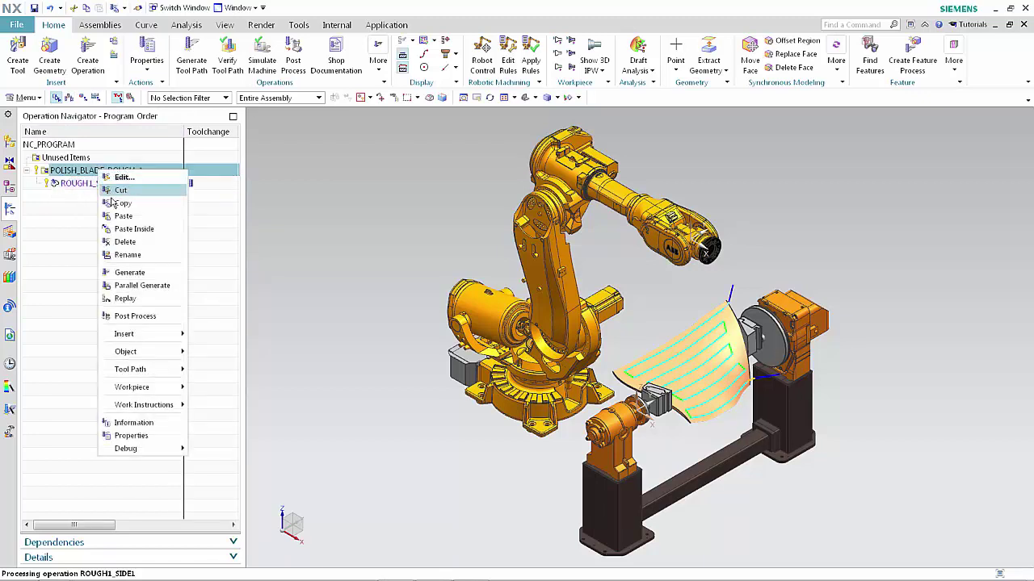
left_click(123, 230)
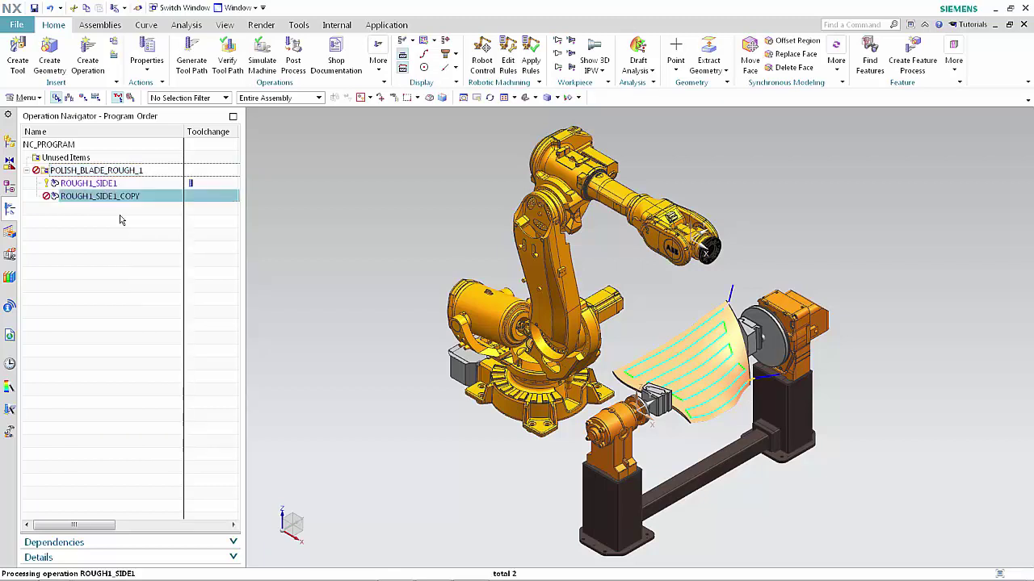
Step: Rename the copied operation as ROUGH1_SIDE2
right_click(122, 196)
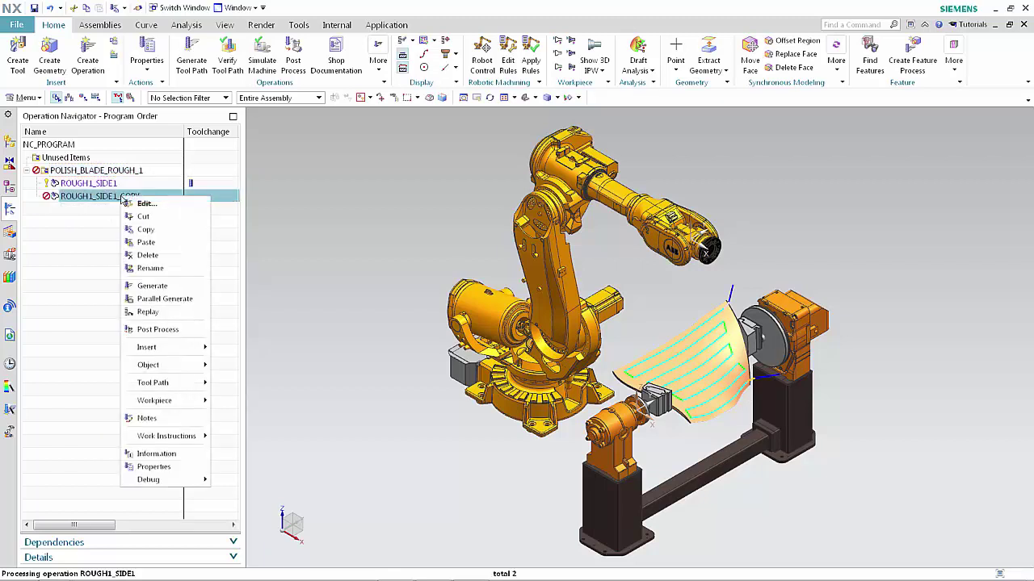
left_click(147, 268)
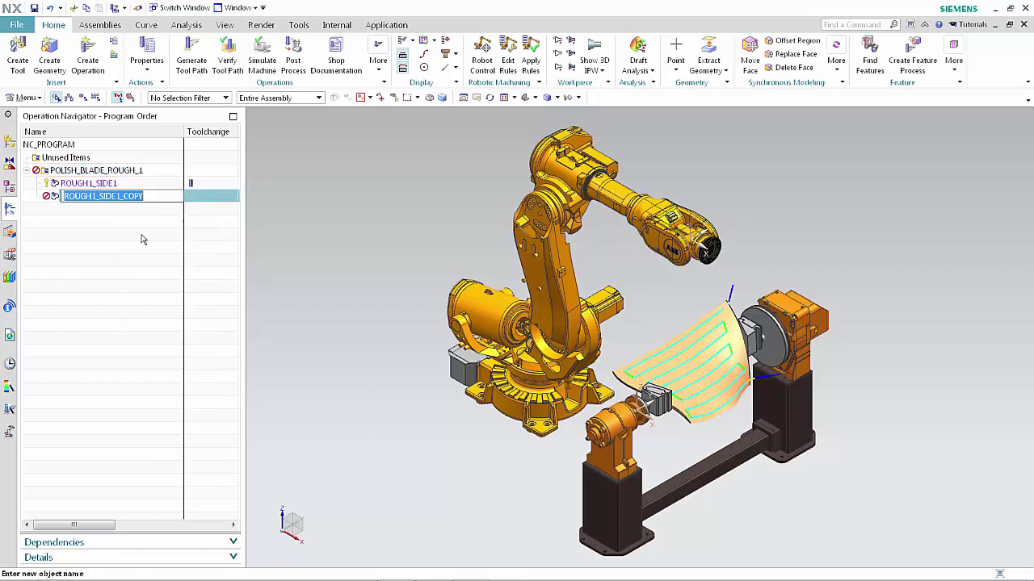
type("ROUGH1_SIDE2")
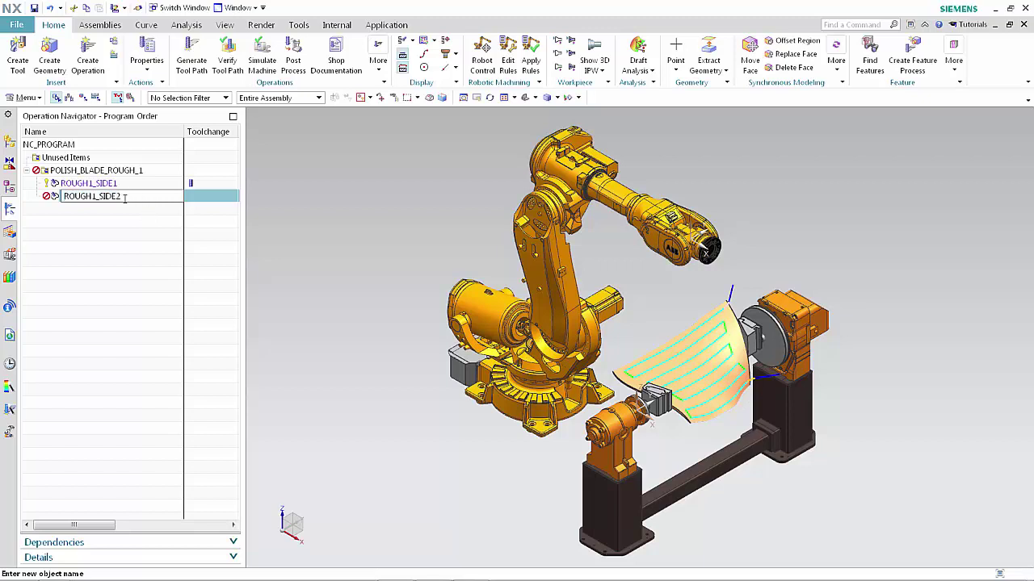
Step: Flip the material side in ROUGH1_SIDE2's streamline drive method, then generate and accept the operation's tool path
key("Return")
double_click(58, 199)
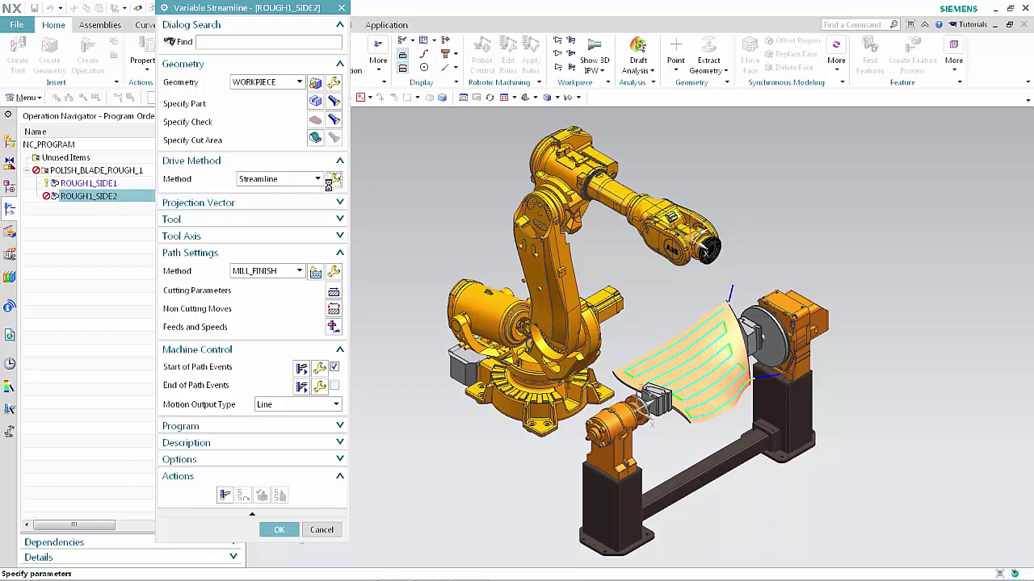
left_click(330, 181)
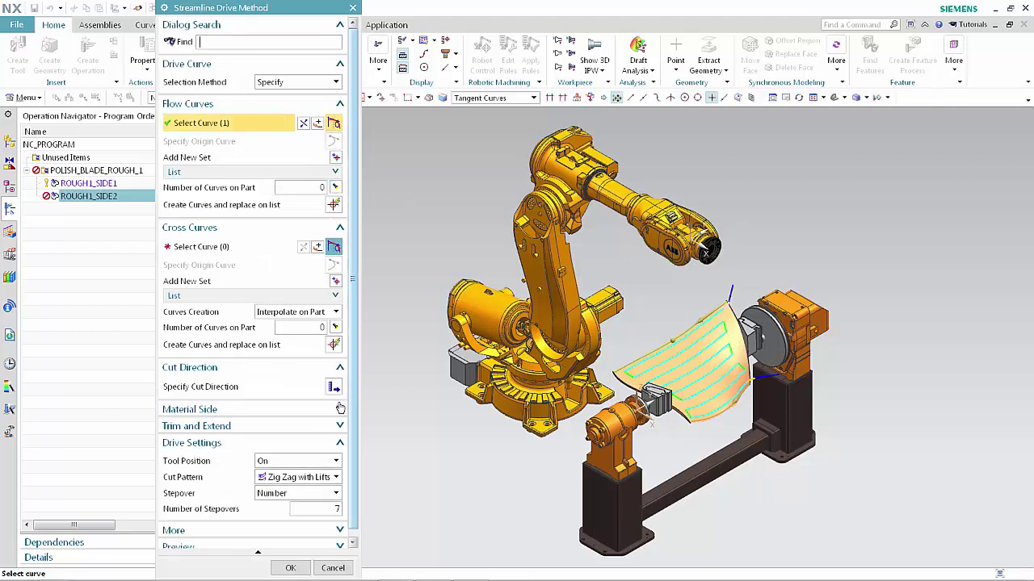
left_click(338, 410)
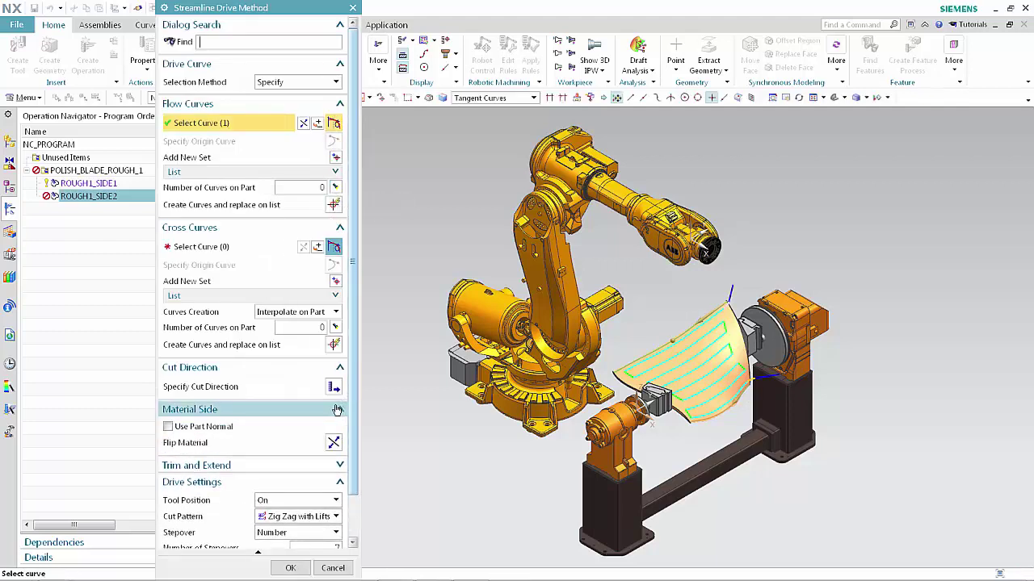
left_click(333, 443)
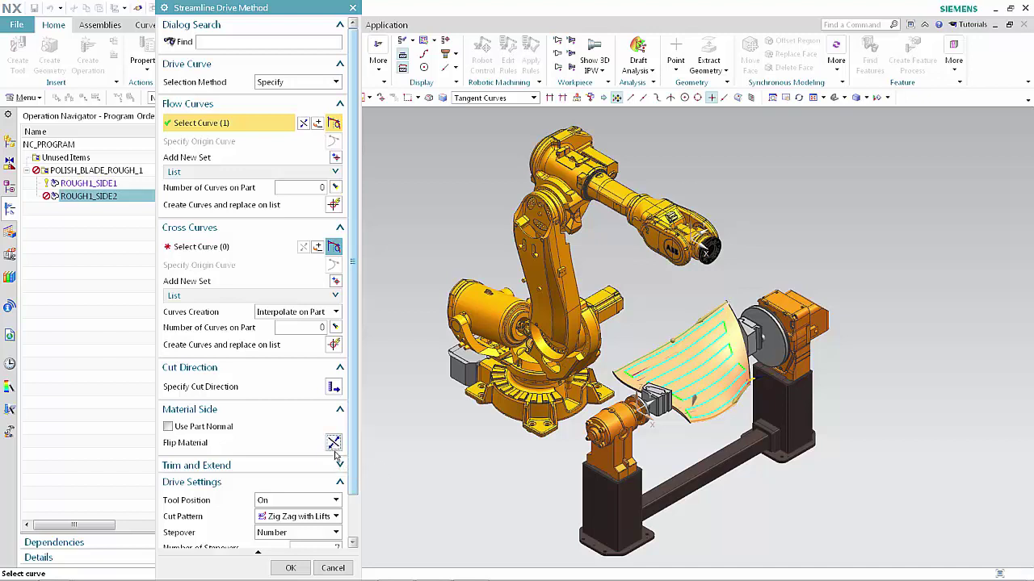
left_click(297, 569)
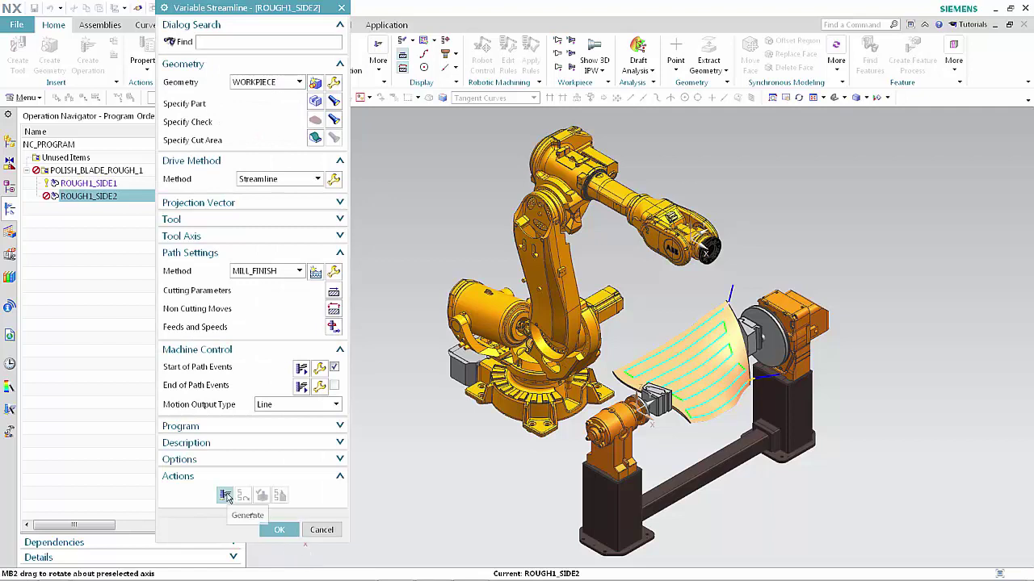
left_click(226, 495)
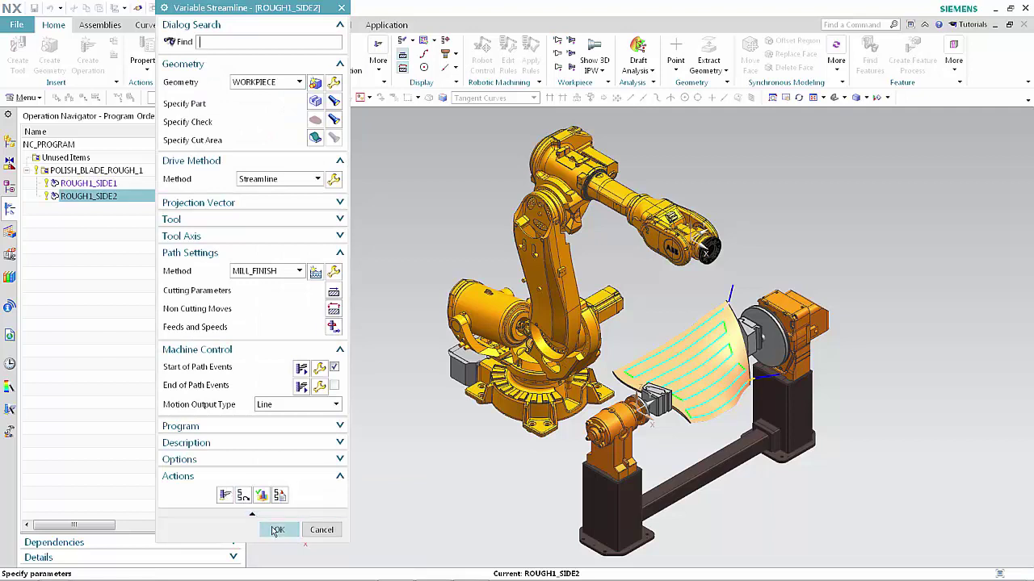
left_click(277, 529)
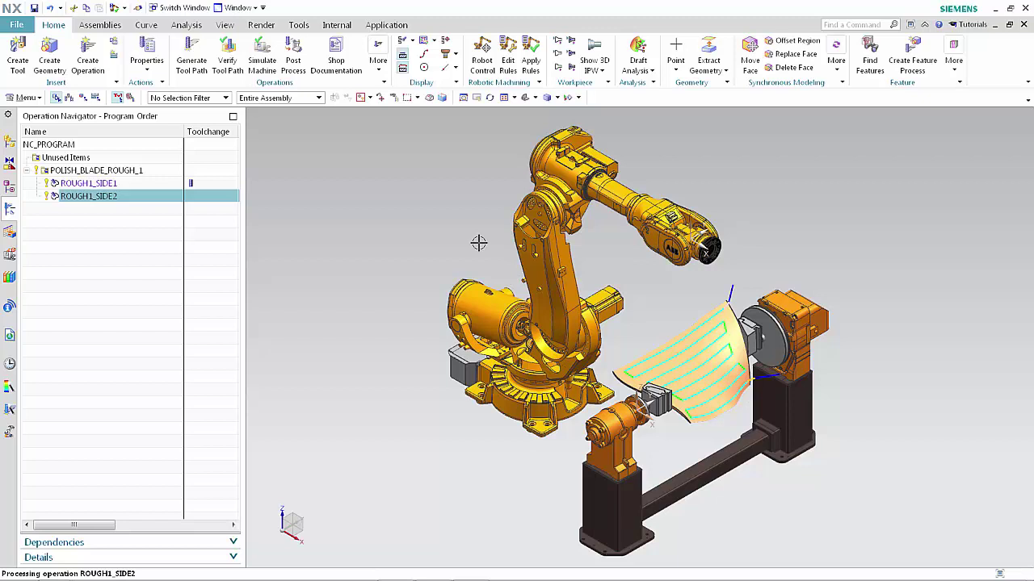
Step: Review the tool orientation, configuration and positioner rules in the robot control of ROUGH1_SIDE2, and accept them
left_click(481, 61)
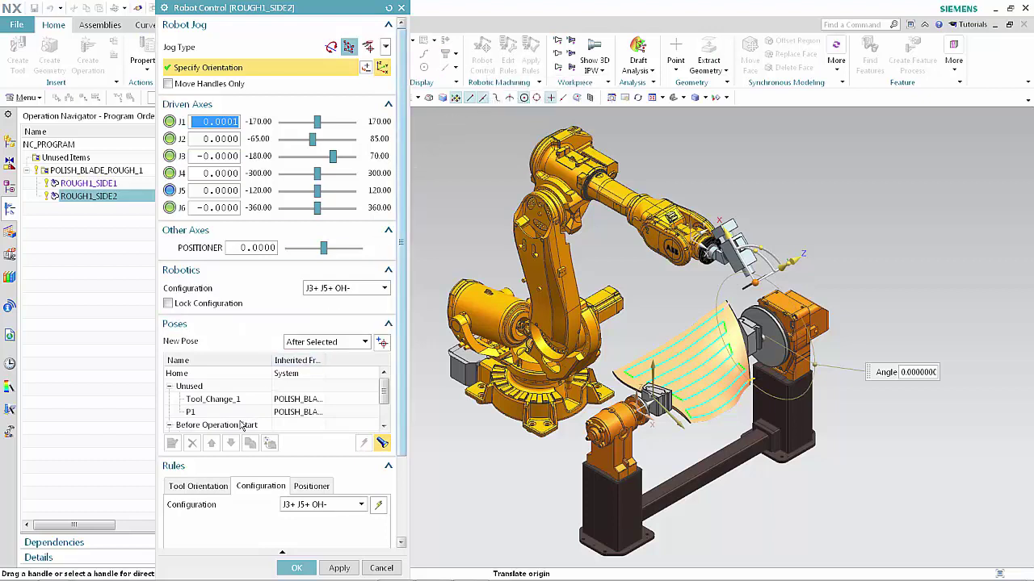
left_click(200, 487)
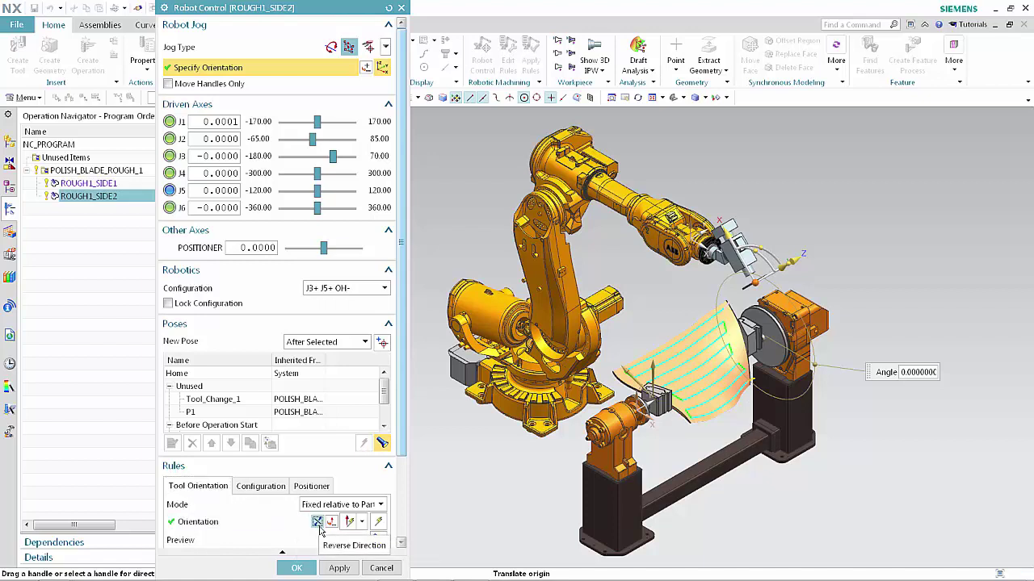
left_click(270, 485)
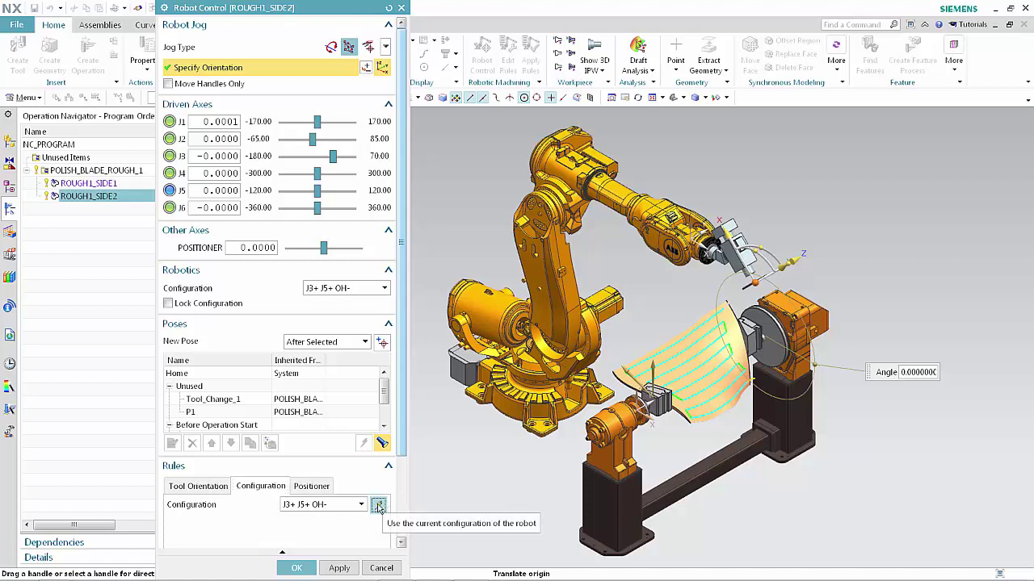
left_click(321, 488)
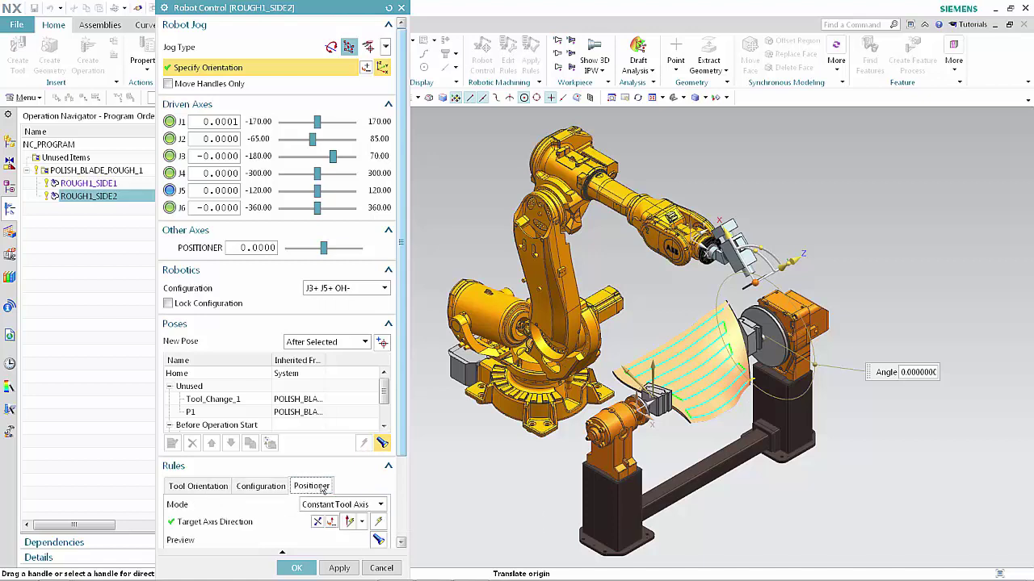
left_click(297, 569)
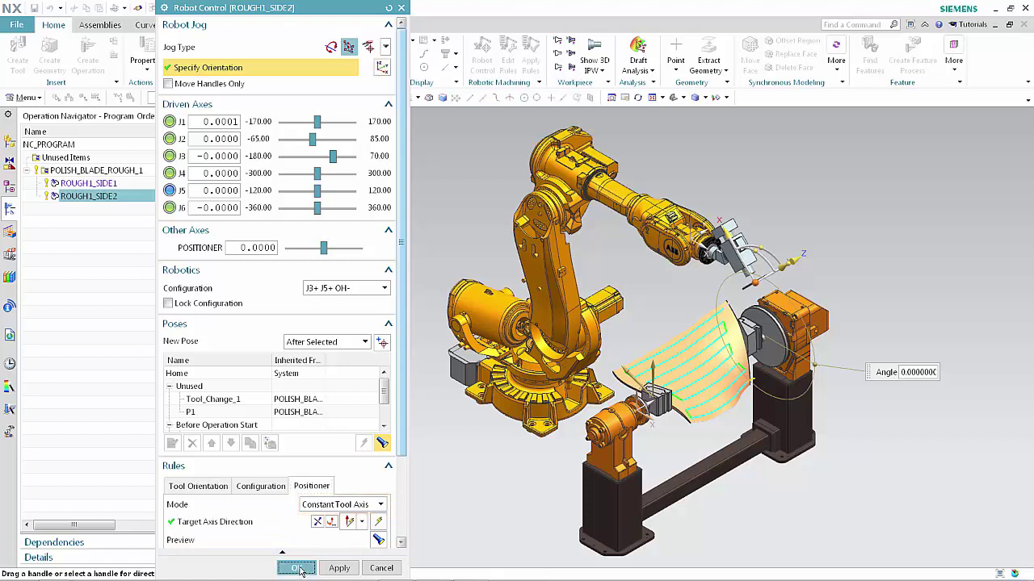
Step: Simulate the whole POLISH_BLADE_ROUGH_1 program on the machine, read the simulation details as text, and close the simulation
left_click(60, 171)
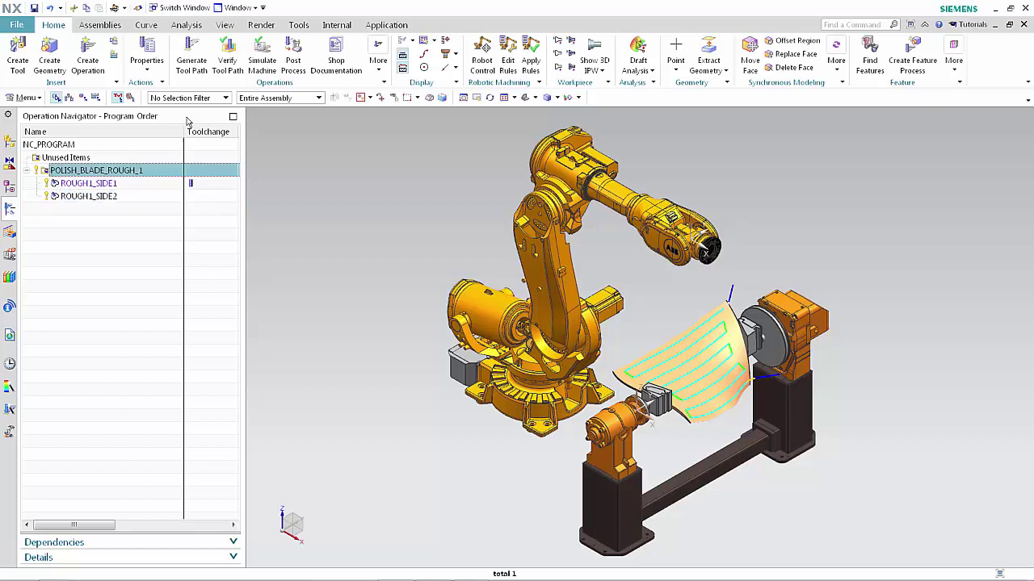
left_click(261, 51)
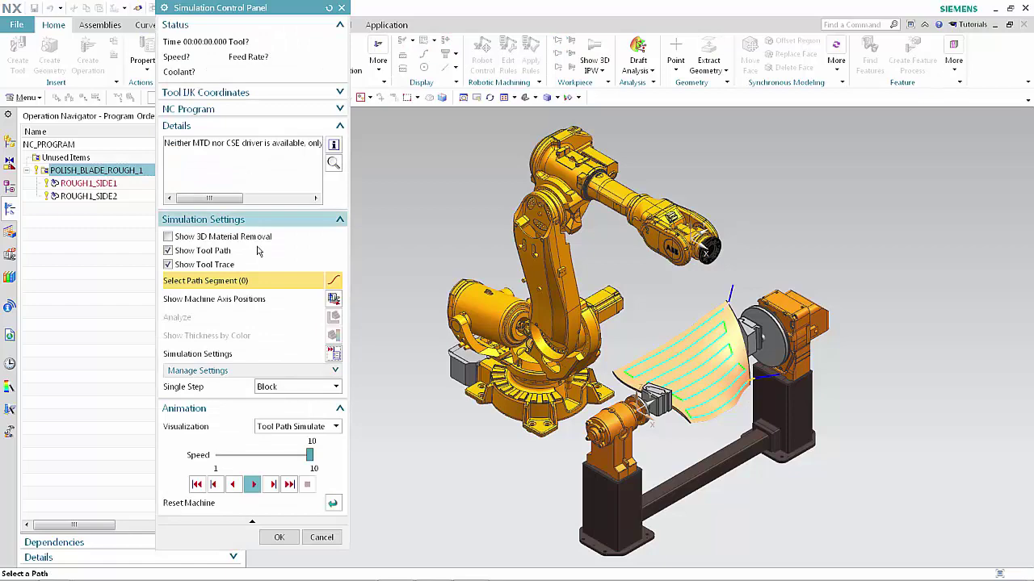
left_click(253, 484)
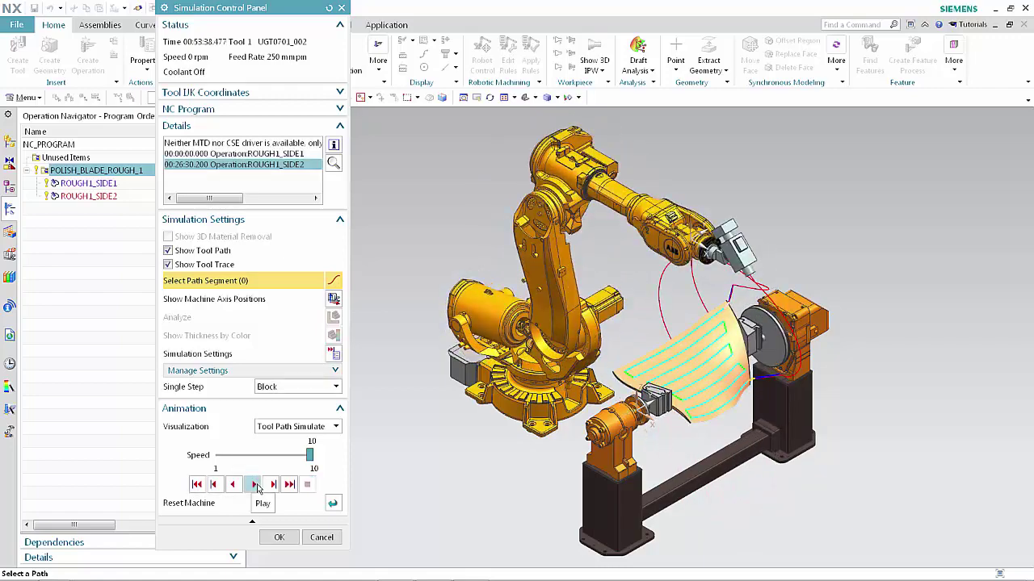
left_click(334, 146)
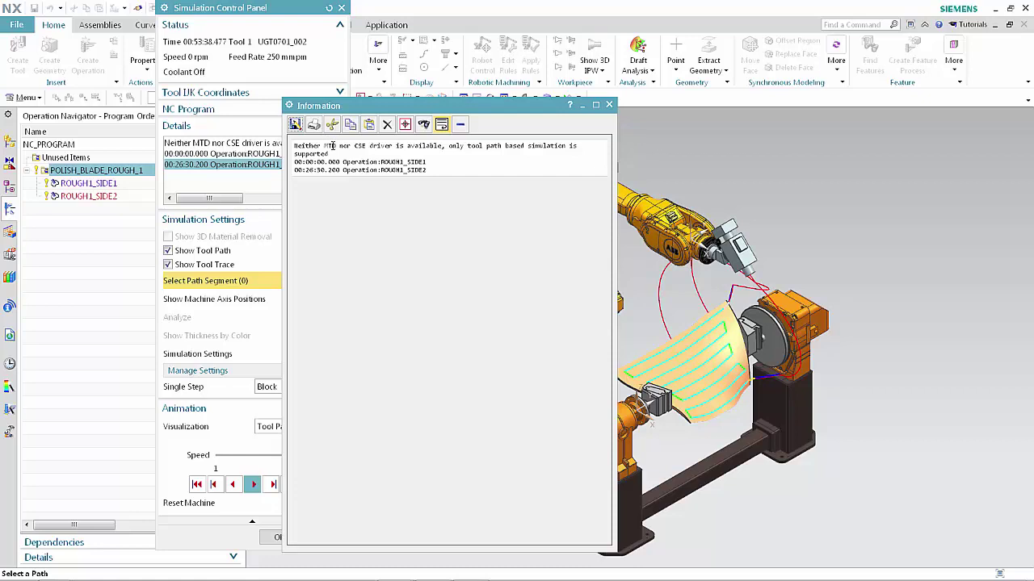
left_click(609, 105)
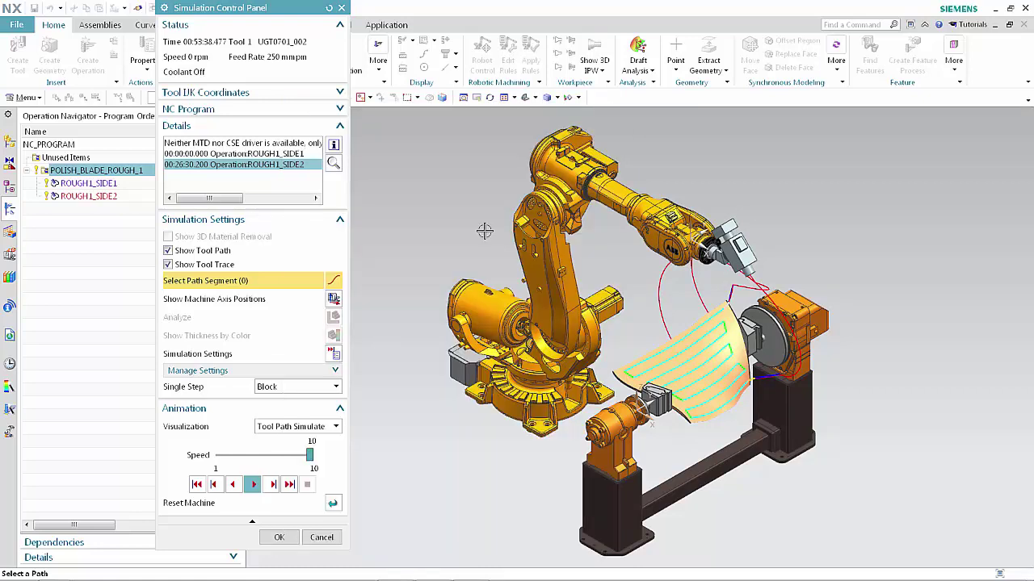
left_click(279, 538)
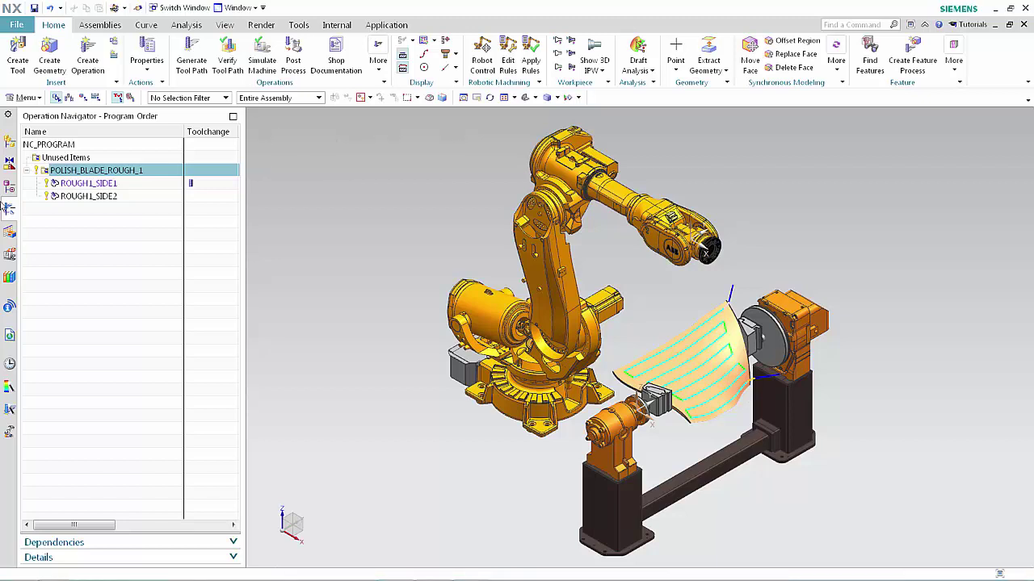
Step: Show the hidden ABB_ex01 polishing station component and fit the whole cell in the view
left_click(10, 143)
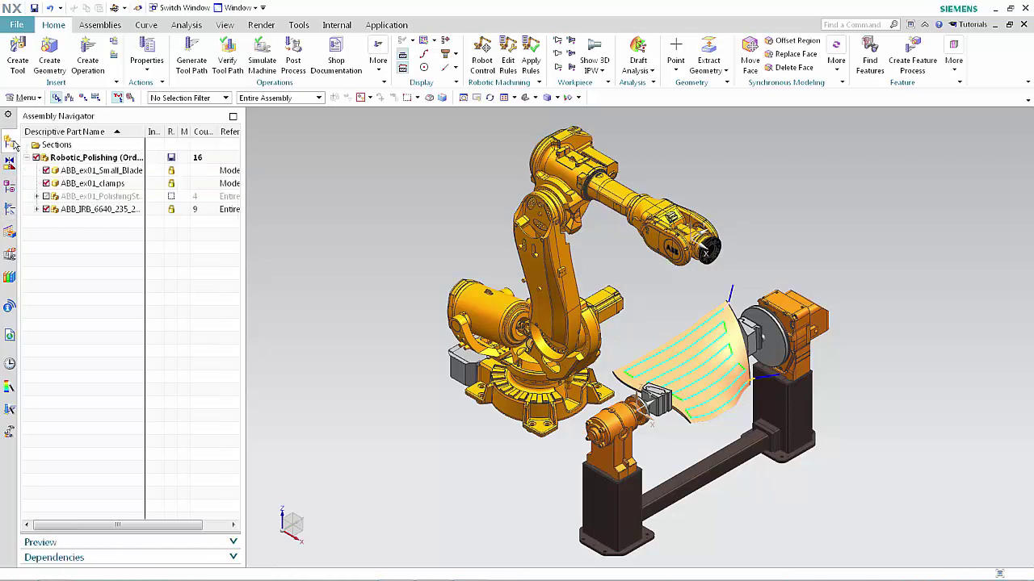
left_click(46, 196)
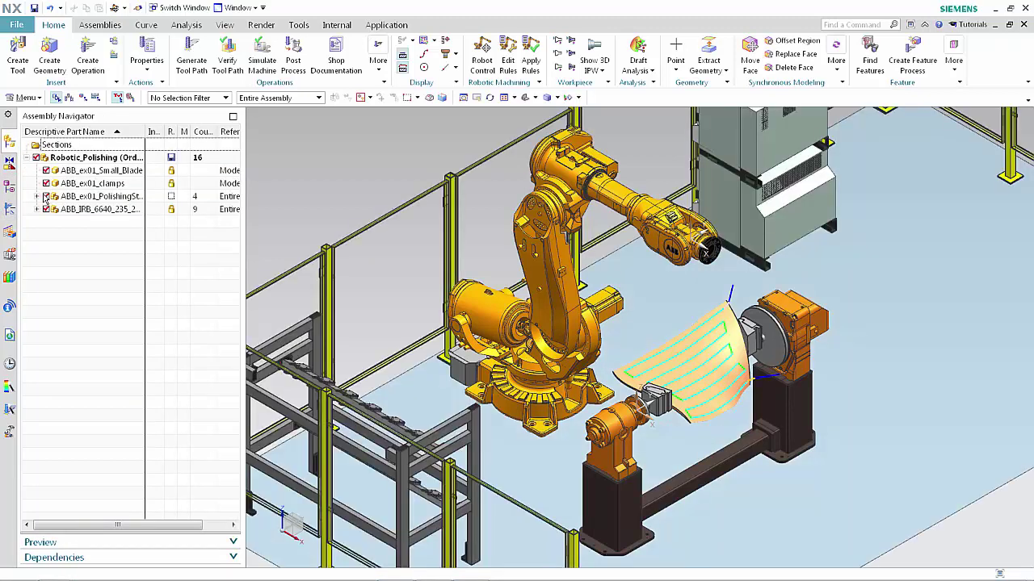
key("ctrl+f")
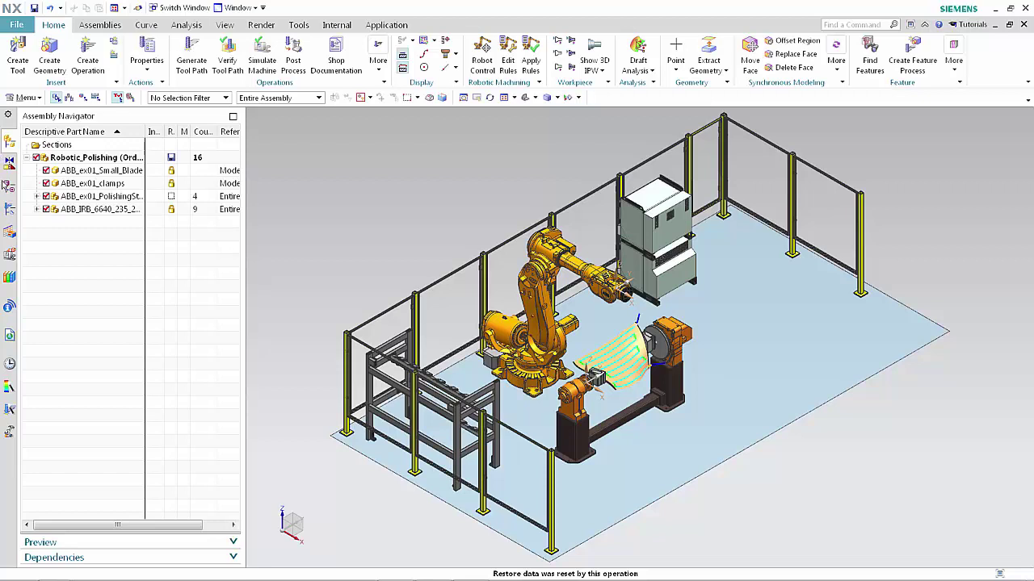
Step: Preview the Tool_Change_1 and P1 poses in the robot control of the POLISH_BLADE_ROUGH_1 program, and leave without changes
left_click(8, 208)
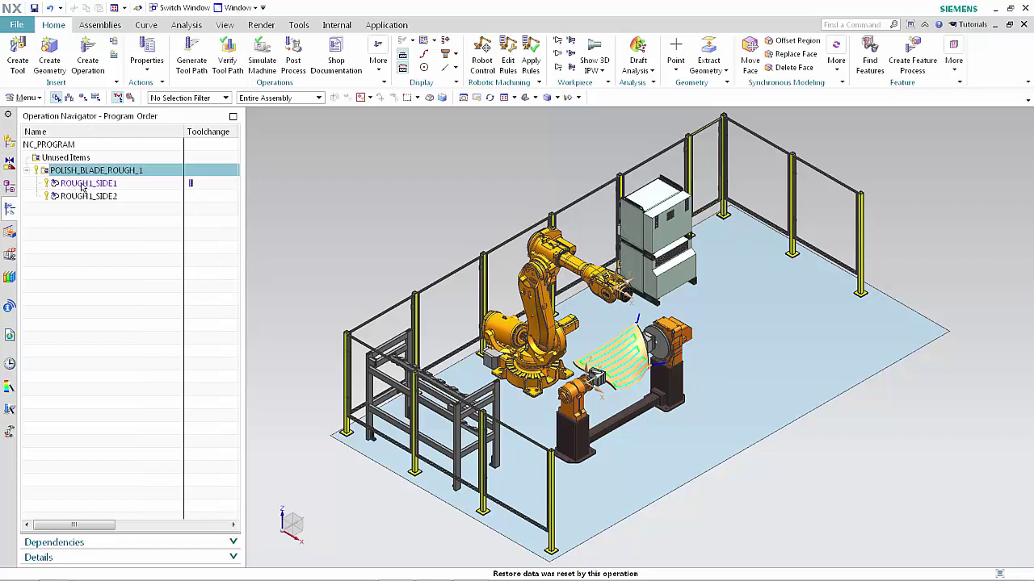
left_click(481, 58)
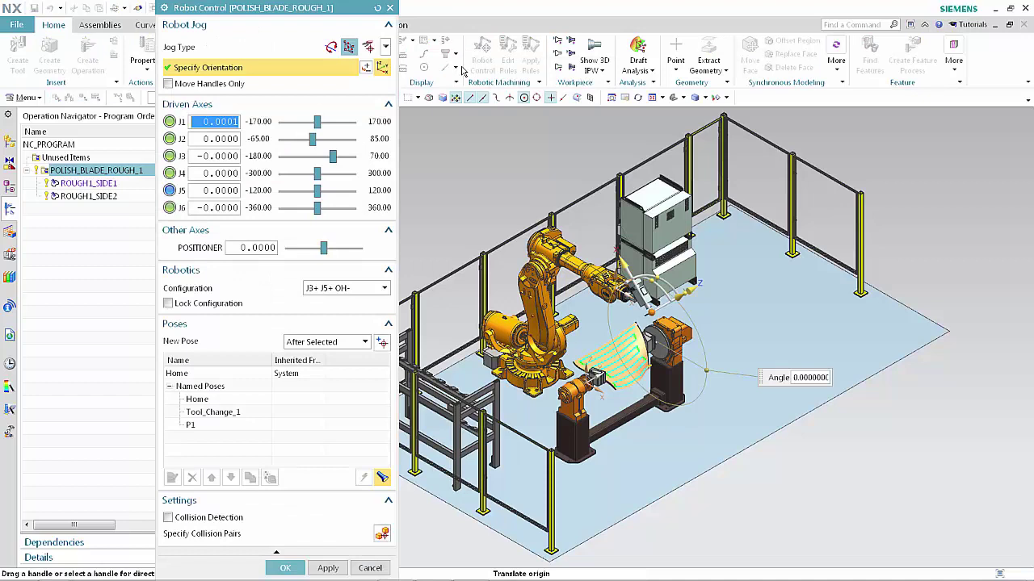
left_click(214, 413)
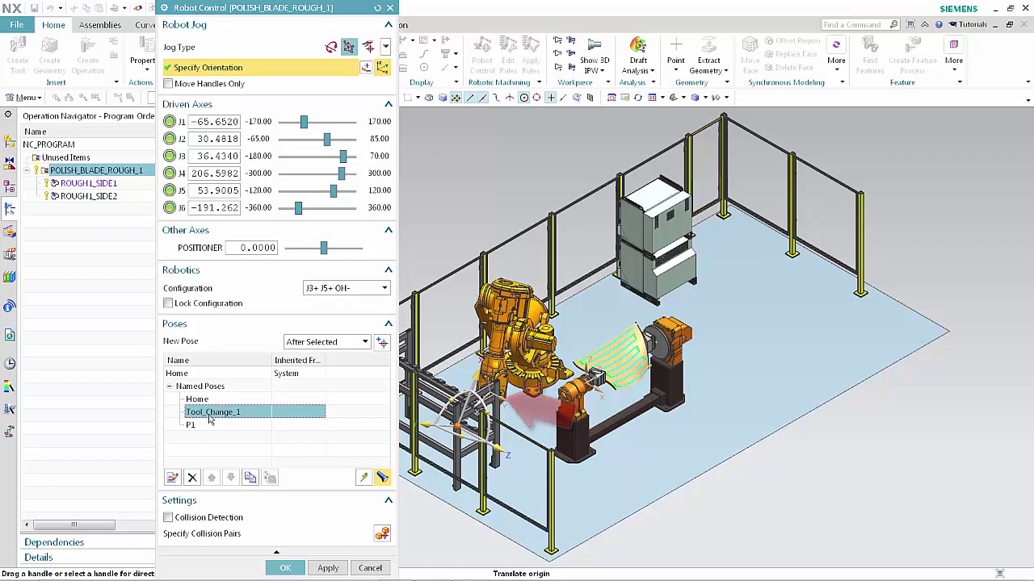
left_click(192, 426)
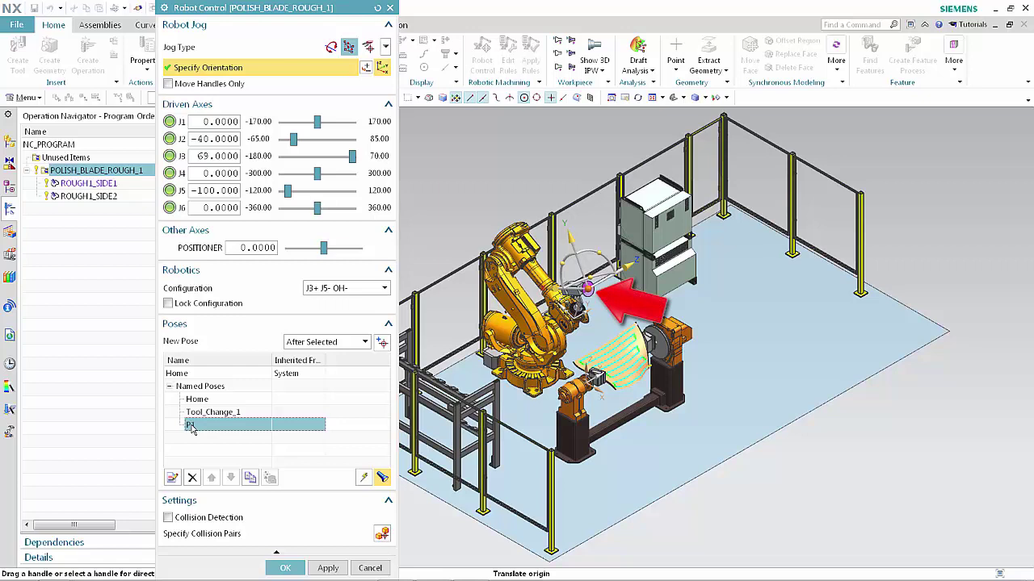
left_click(369, 569)
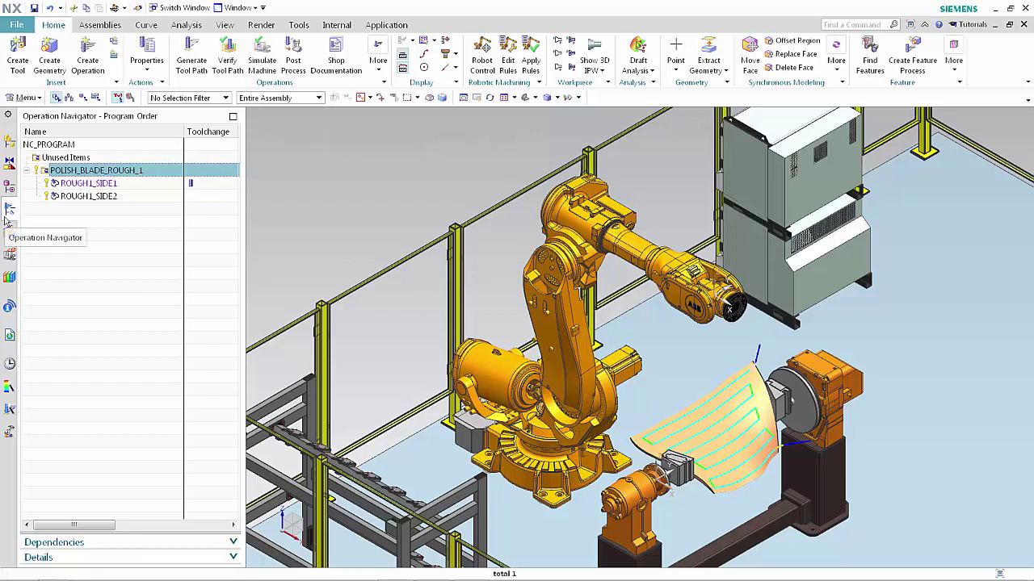
Step: Jog the robot for ROUGH1_SIDE2 above the positioner to about J1 34.8, J2 3.2, J3 1.3, J4 148.5, J5 -50.6, J6 -132.5
left_click(55, 198)
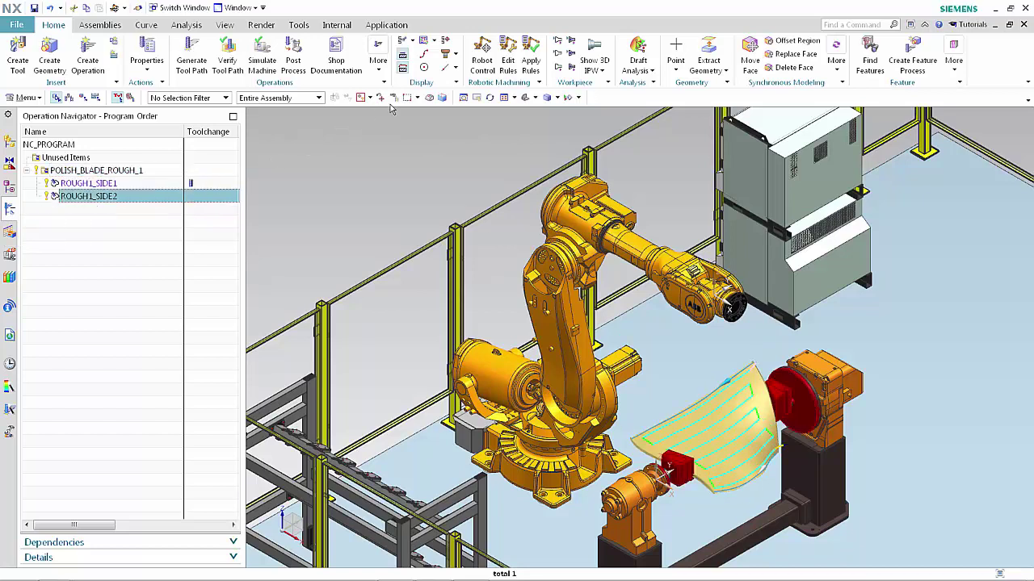
left_click(485, 52)
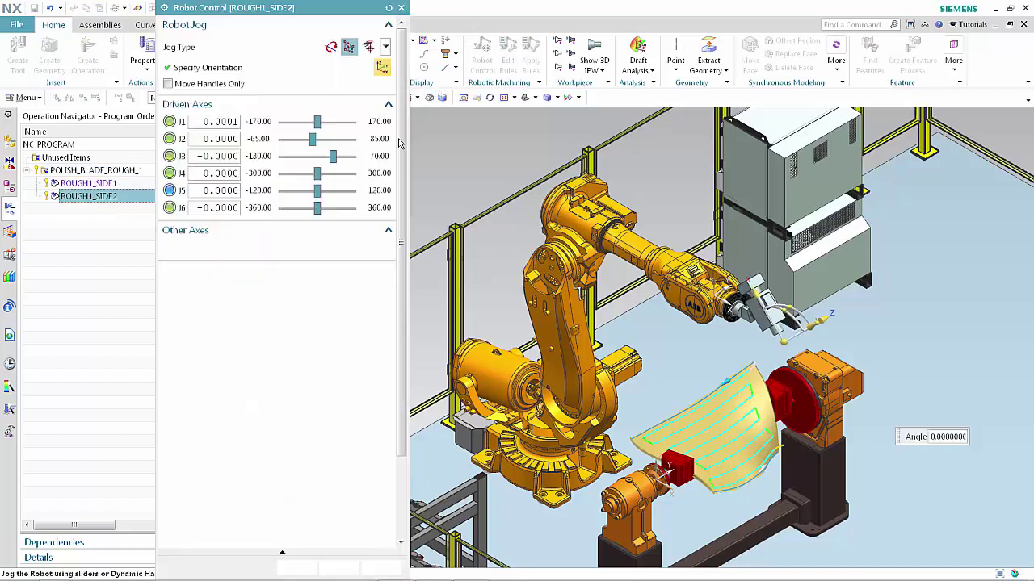
scroll(383, 389, "down", 1)
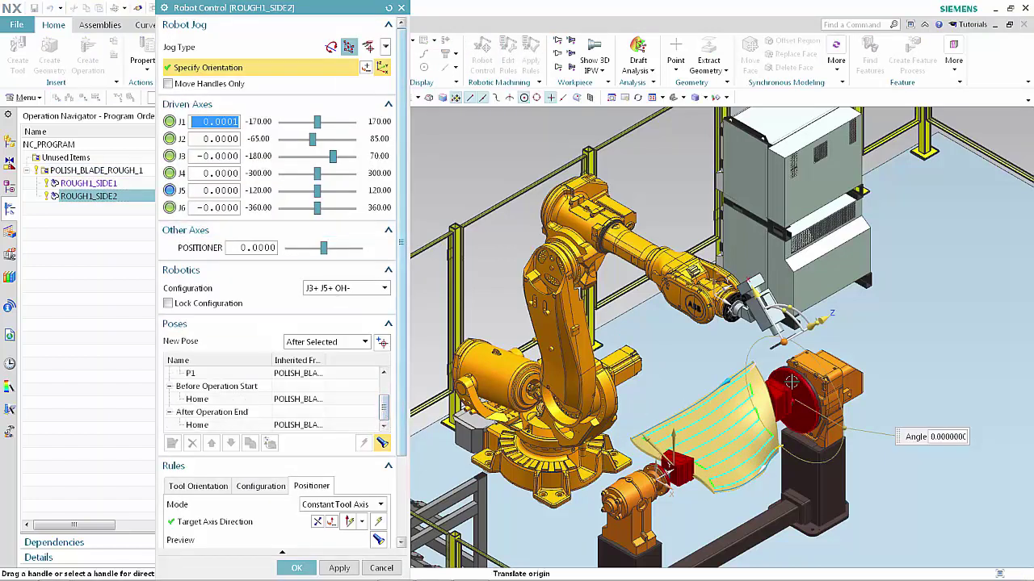
left_click(837, 370)
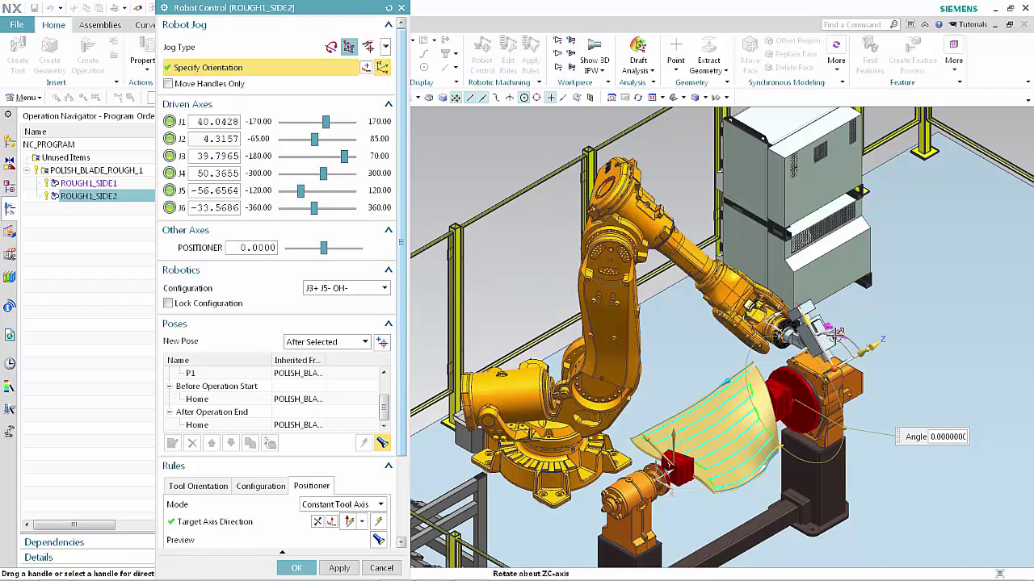
left_click_drag(837, 334, 847, 352)
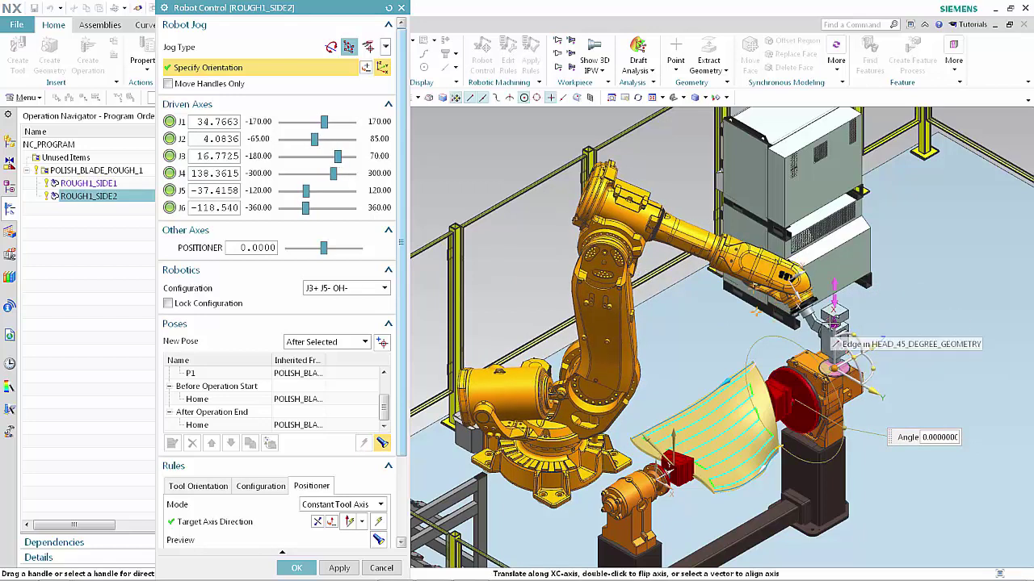
mouse_move(833, 315)
left_mouse_down()
mouse_move(828, 269)
mouse_move(832, 298)
left_mouse_up()
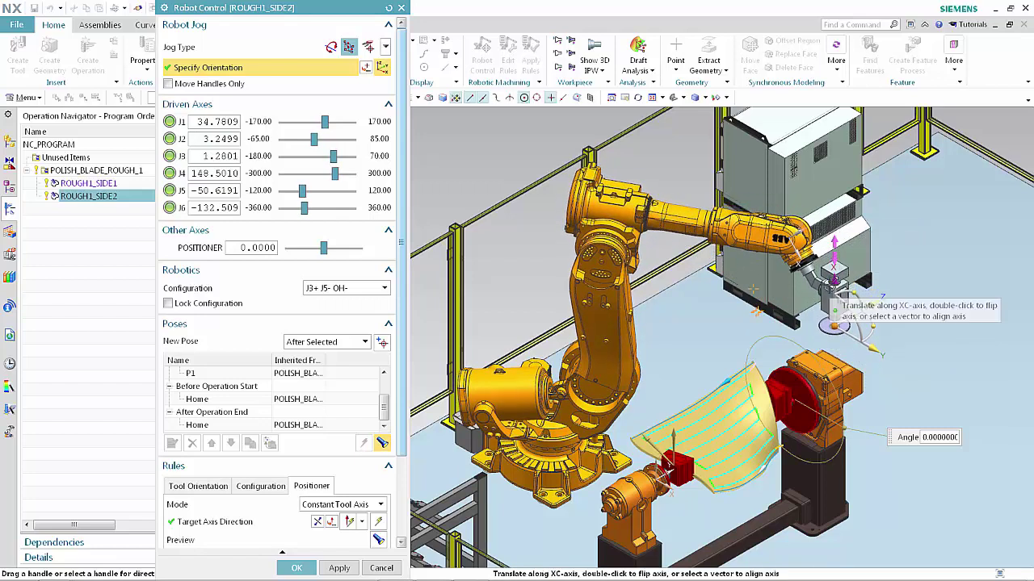
Step: Add the jogged position as a new pose named P2 after the After Operation End entry of ROUGH1_SIDE2
left_click(364, 344)
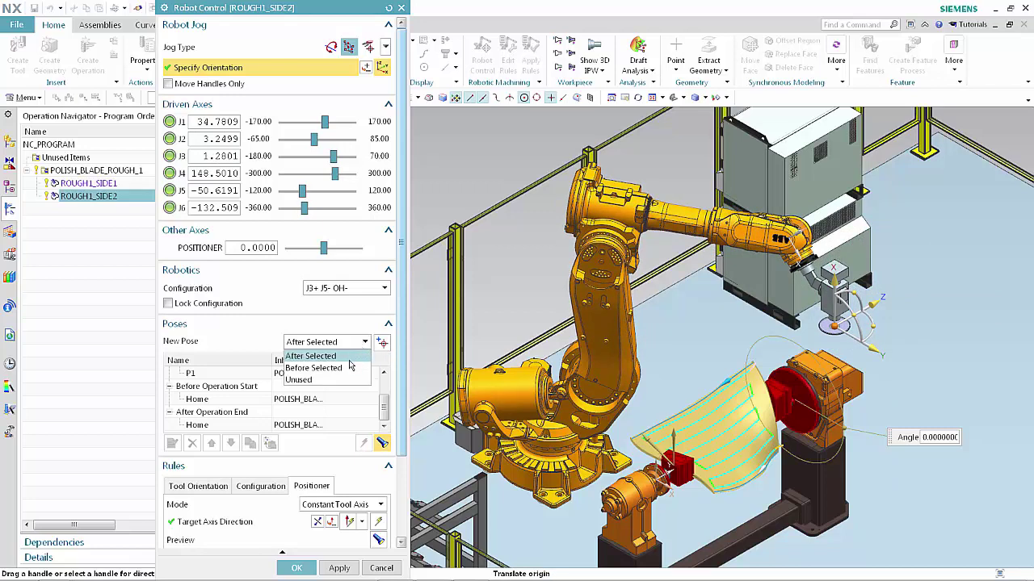
left_click(354, 357)
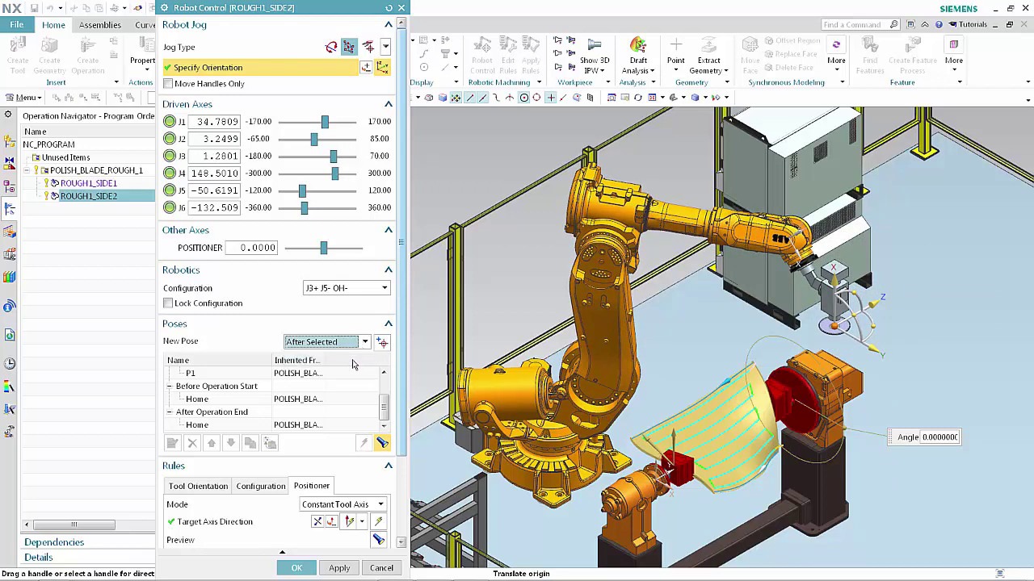
left_click(232, 414)
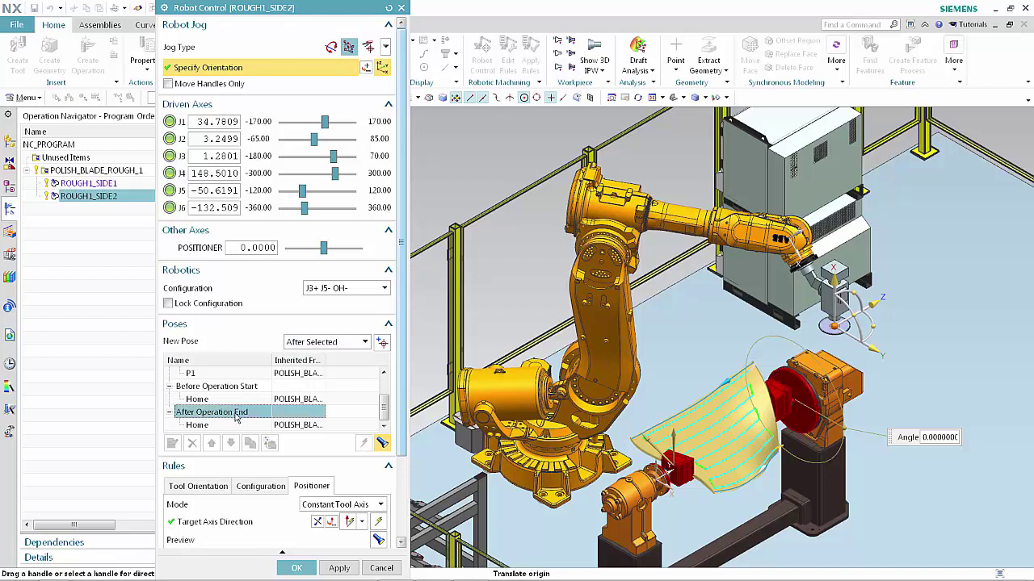
left_click(383, 344)
type("P")
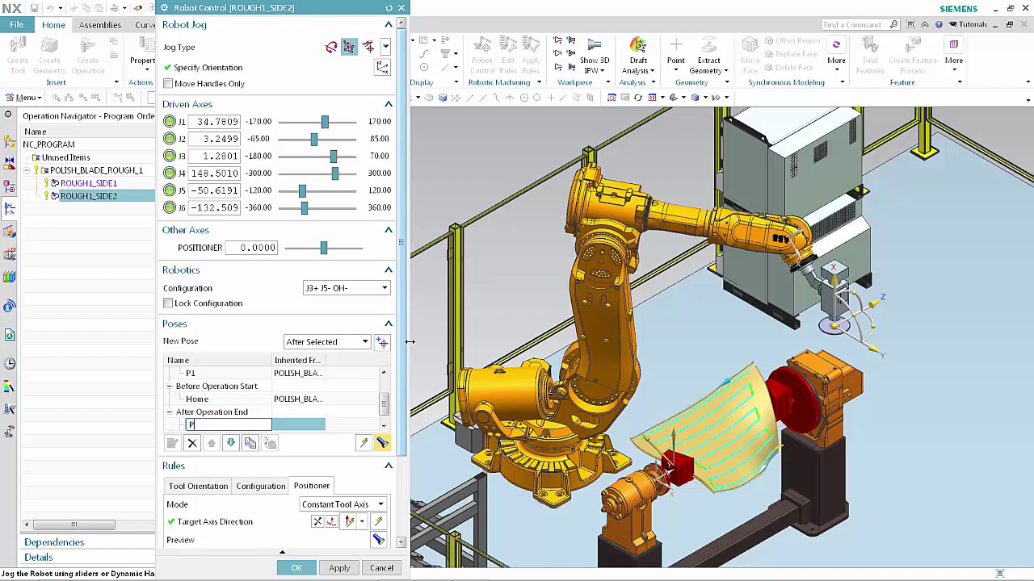
type("2")
key("Return")
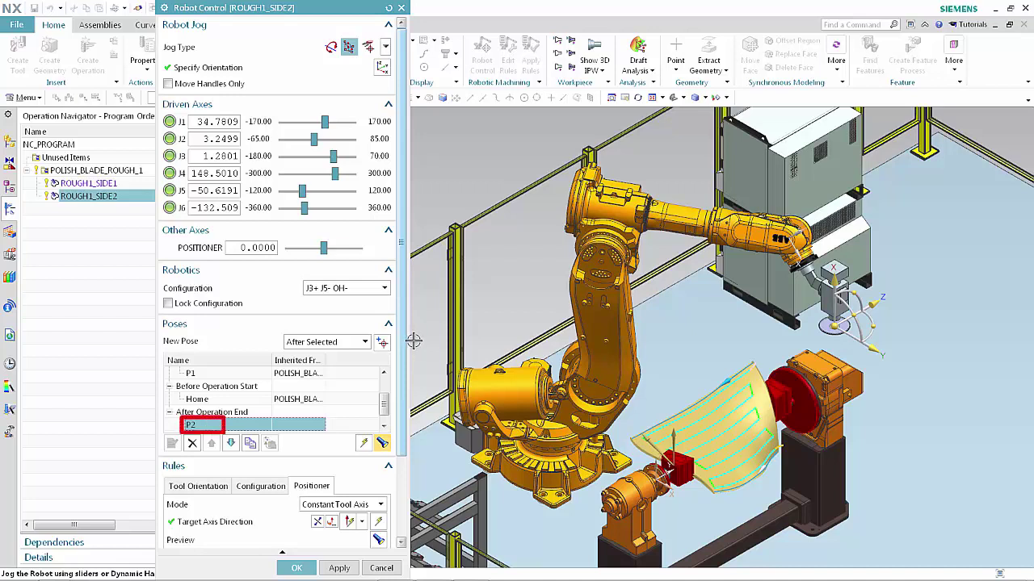
Step: Delete the inherited Home pose following P2 in ROUGH1_SIDE2's After Operation End group and accept the robot control changes
scroll(386, 407, "down", 1)
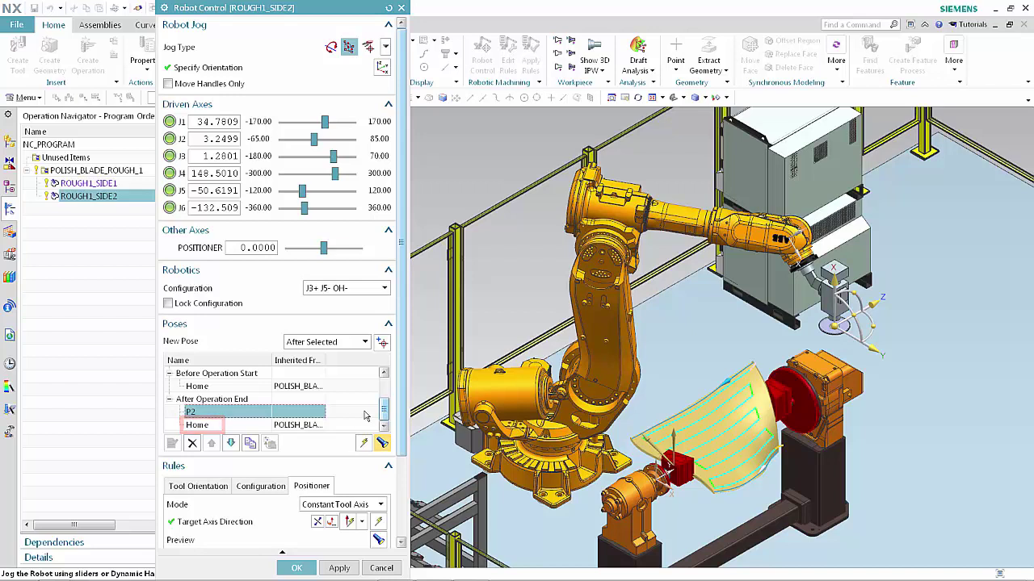
left_click(267, 426)
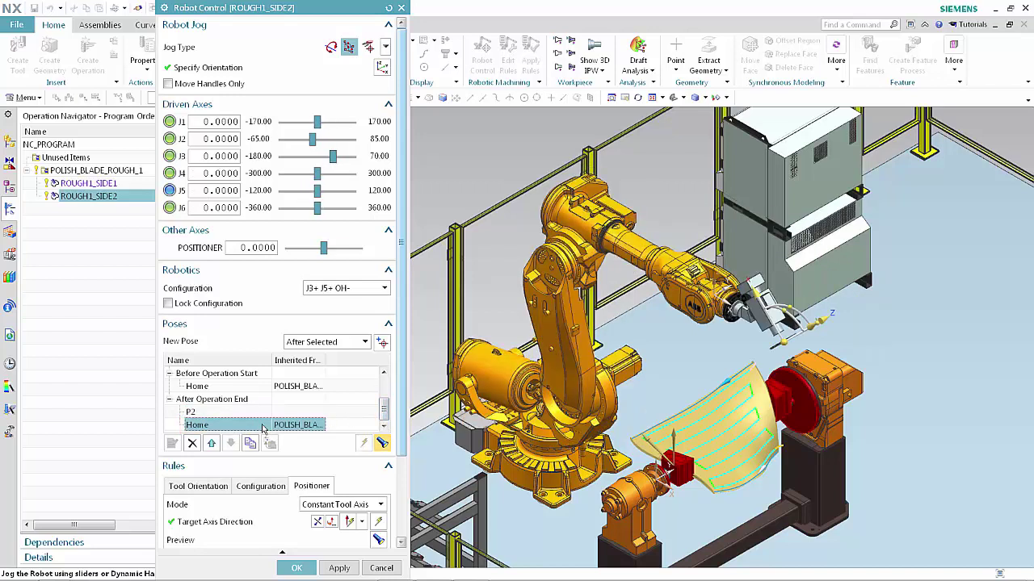
left_click(192, 444)
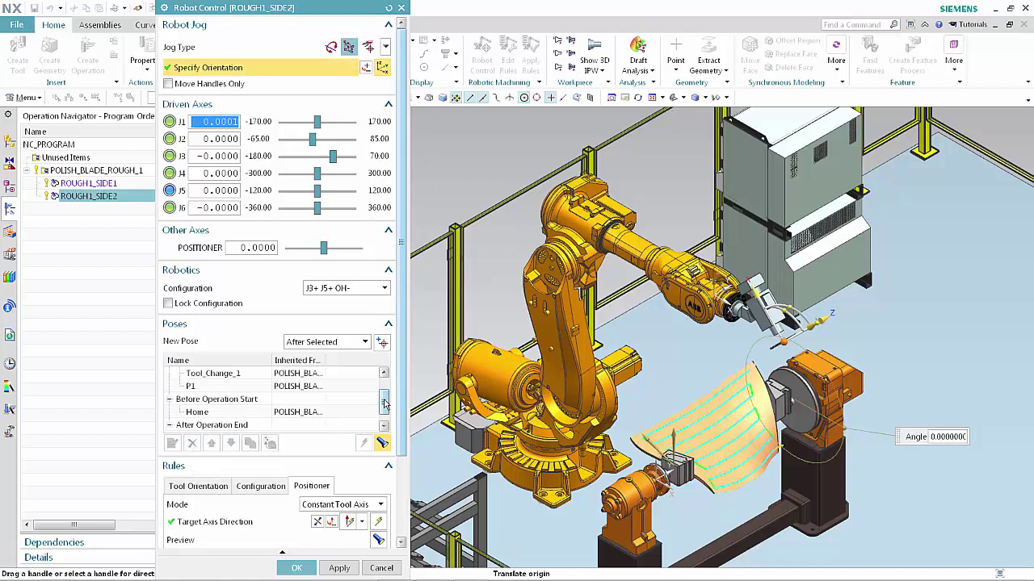
left_click_drag(384, 407, 384, 419)
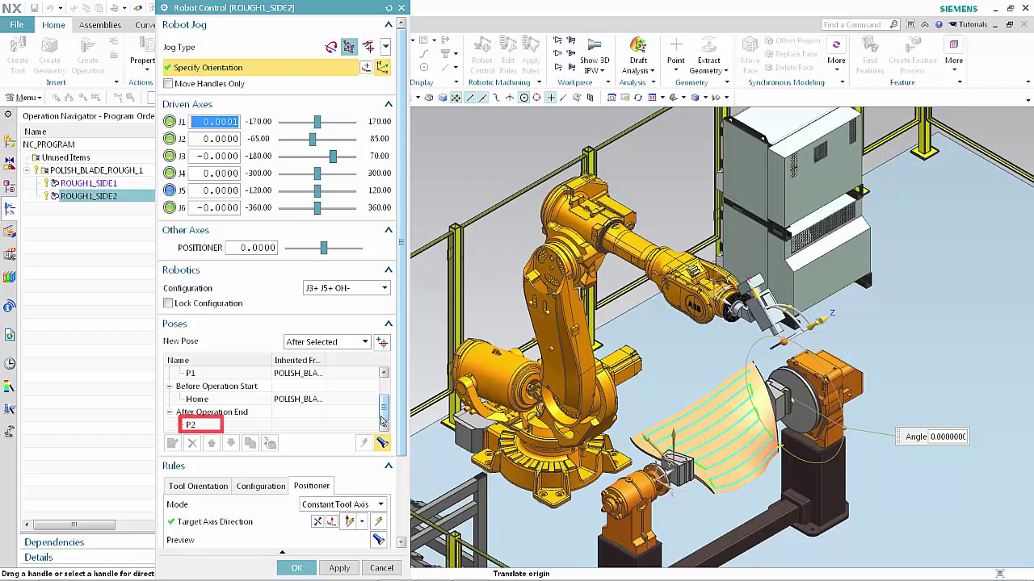
left_click(295, 567)
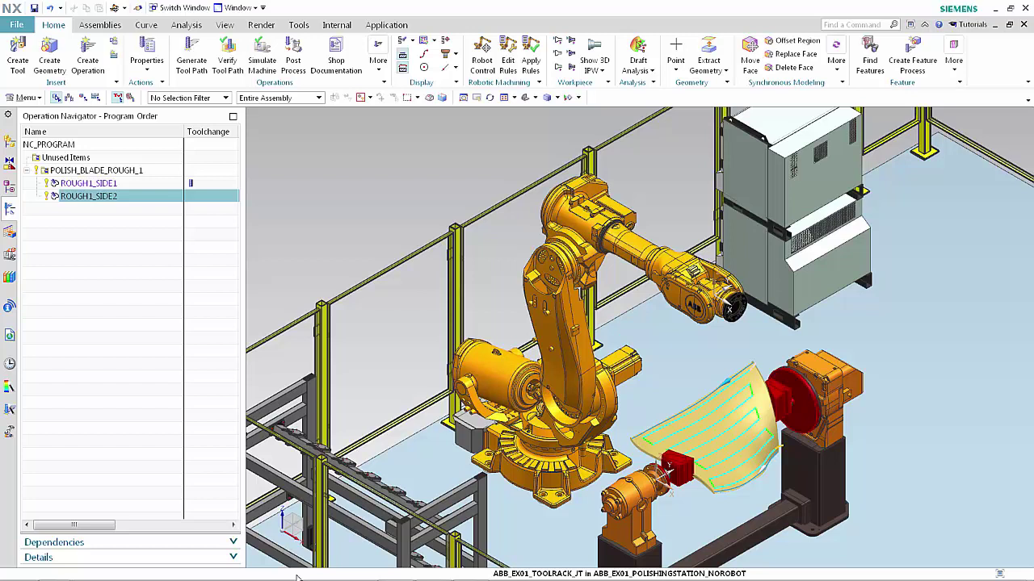
Step: Simulate ROUGH1_SIDE2 on the machine through to its end pose and close the simulation
left_click(264, 64)
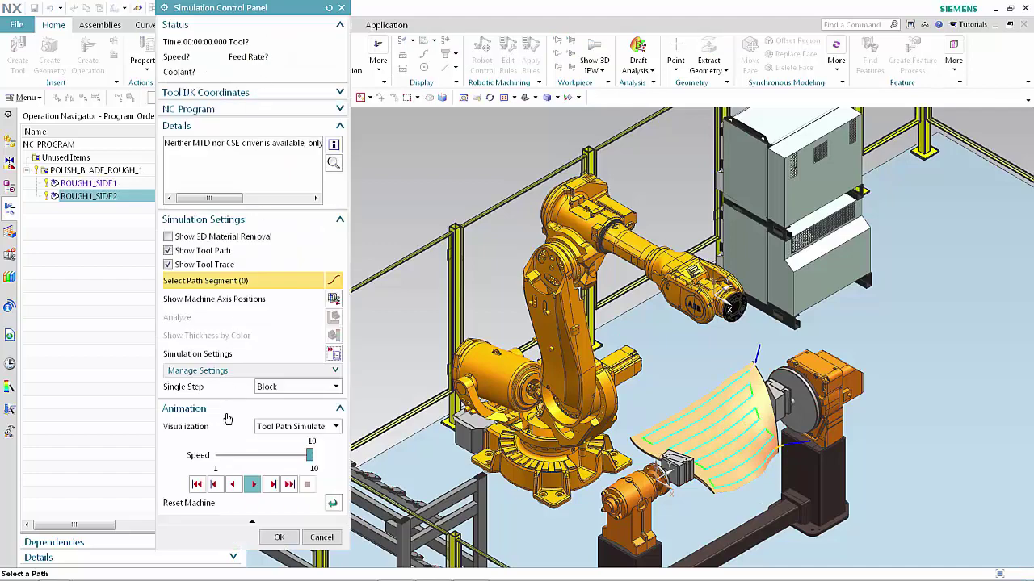
left_click(252, 485)
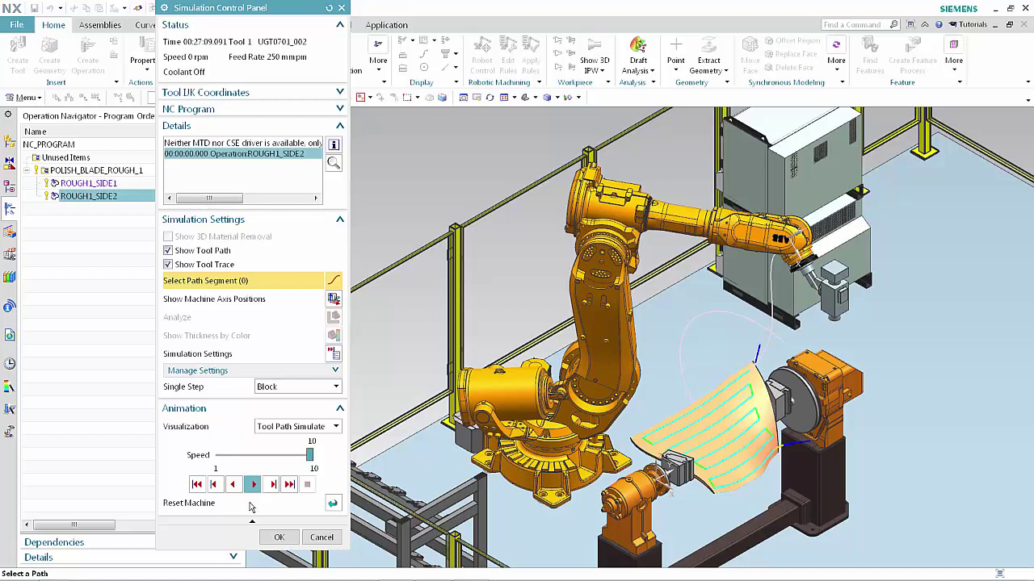
left_click(279, 537)
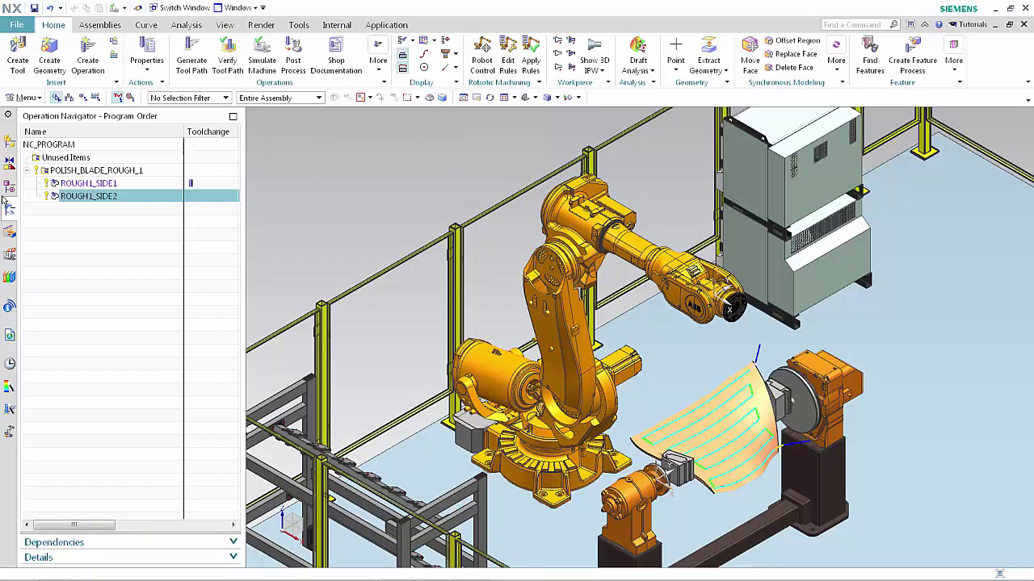
Step: Update the Home pose of POLISH_BLADE_ROUGH_1 to a jogged position of about J1 0, J2 29, J3 -66, J4 0, J5 77, J6 0
left_click(46, 172)
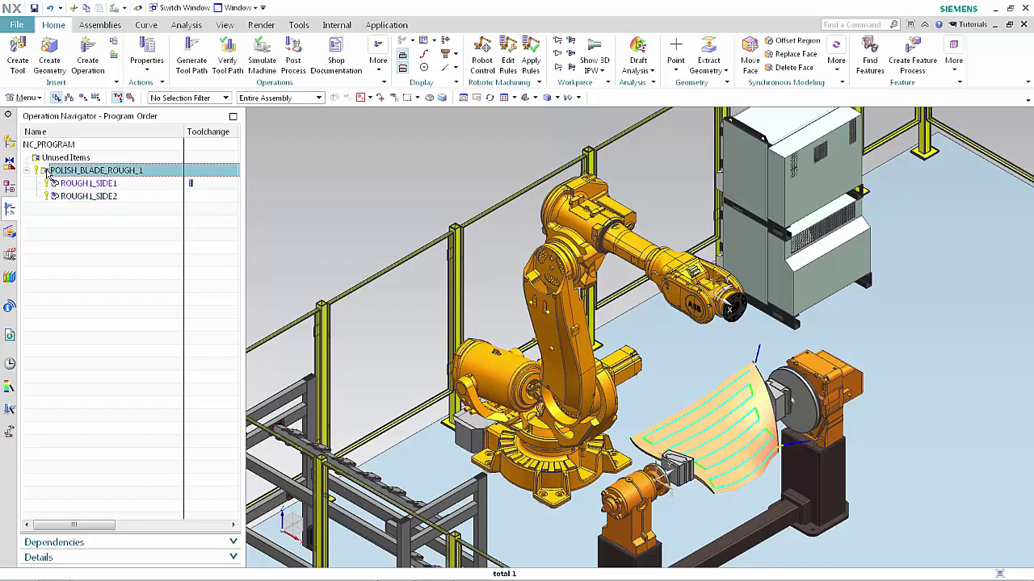
left_click(483, 51)
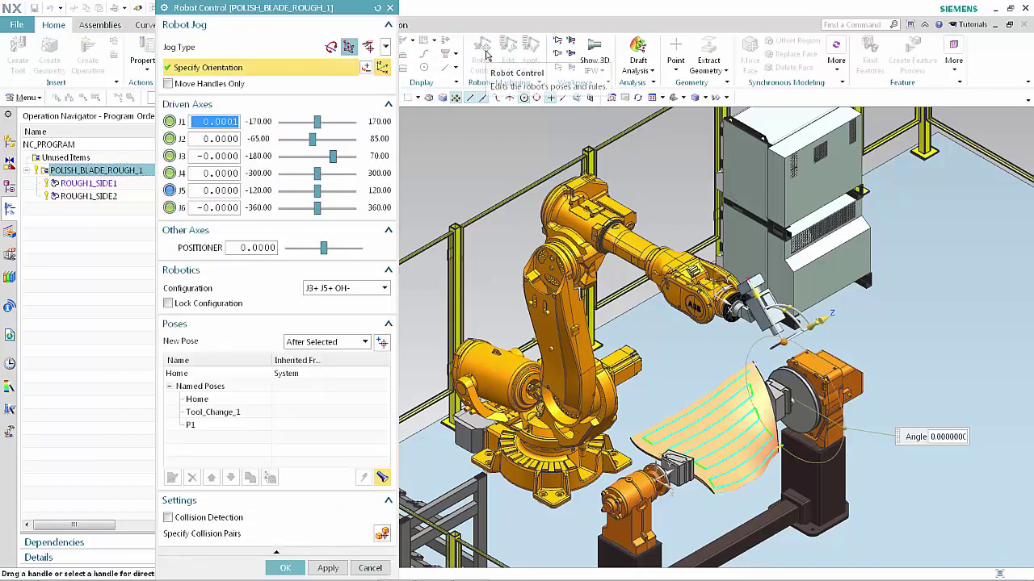
left_click(209, 398)
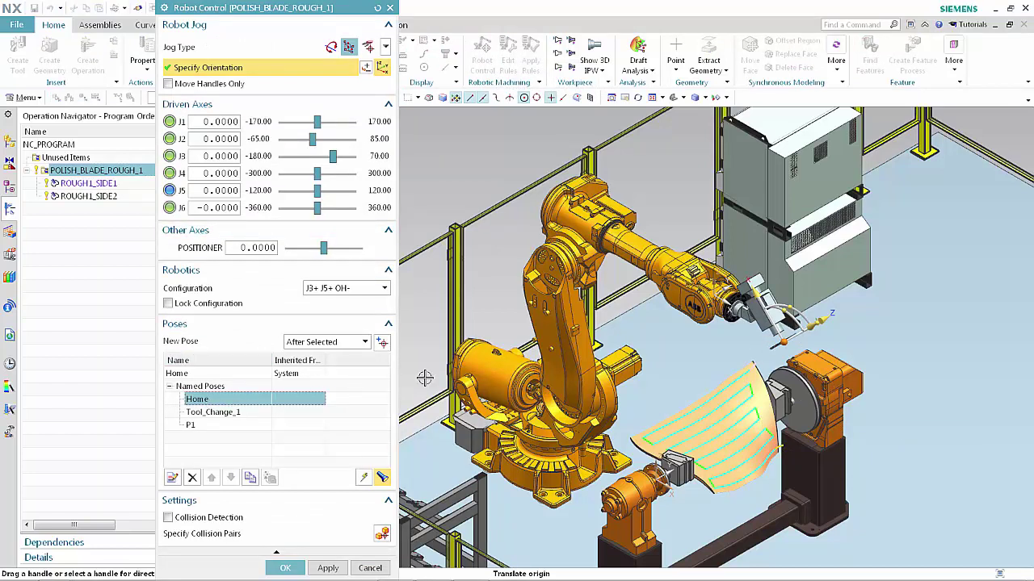
mouse_move(785, 311)
left_mouse_down()
mouse_move(788, 279)
mouse_move(812, 290)
mouse_move(790, 331)
left_mouse_up()
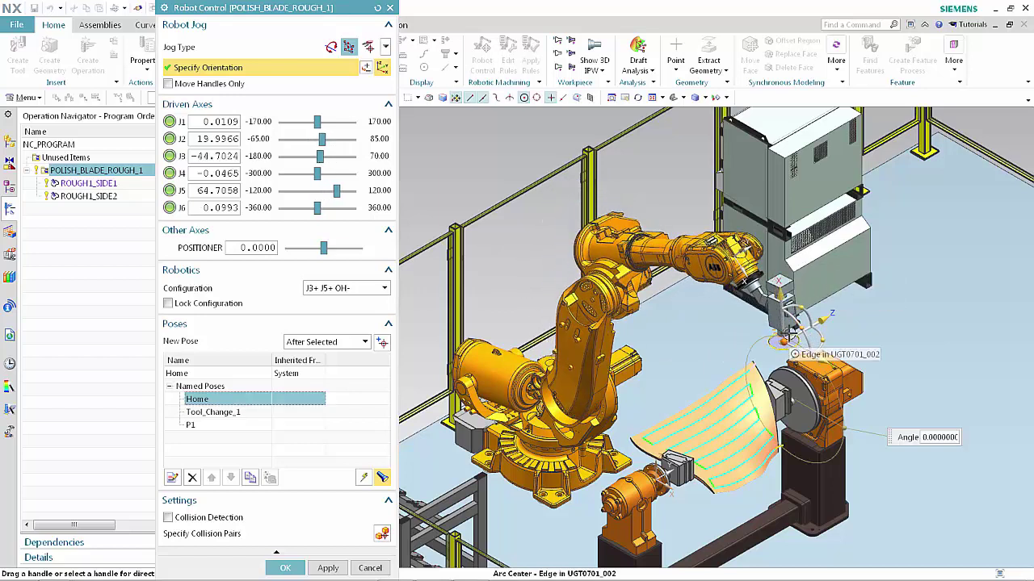
left_click_drag(778, 282, 783, 280)
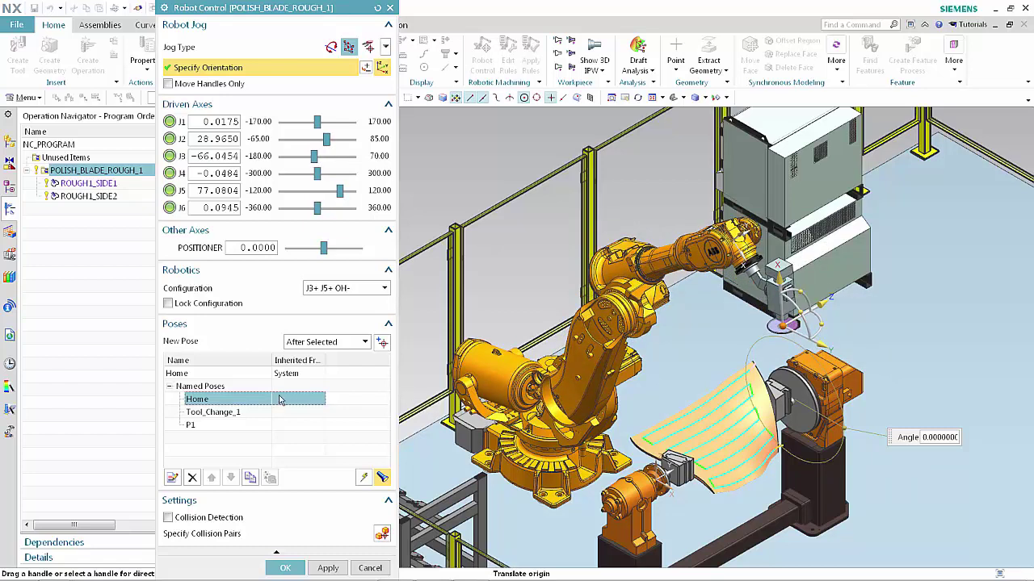
right_click(255, 401)
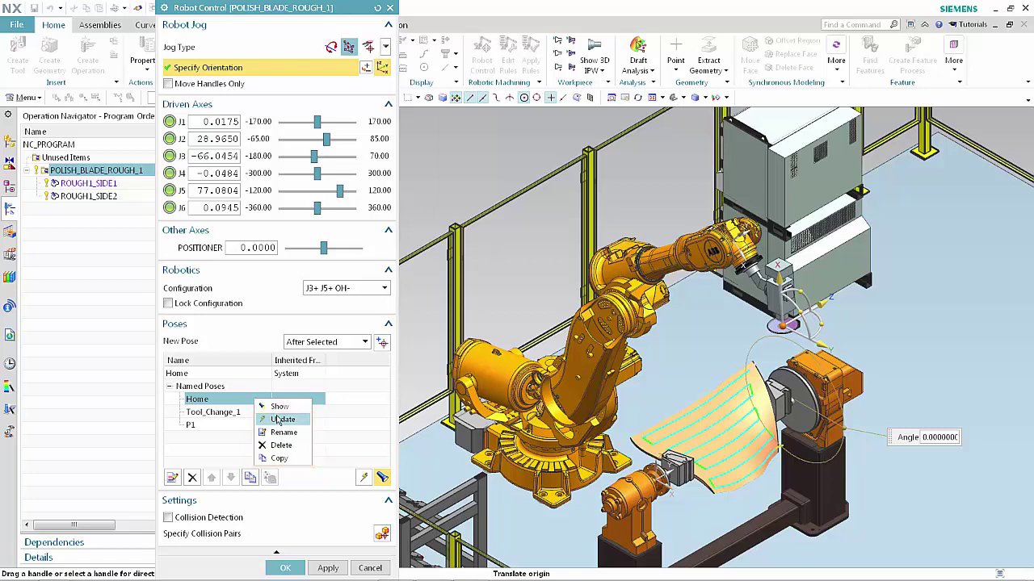
left_click(279, 419)
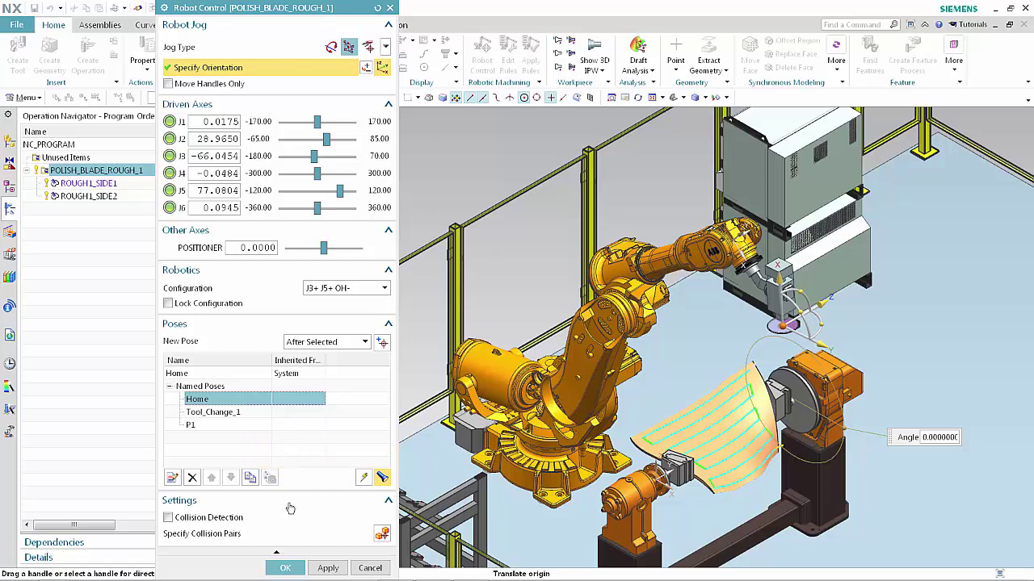
left_click(283, 568)
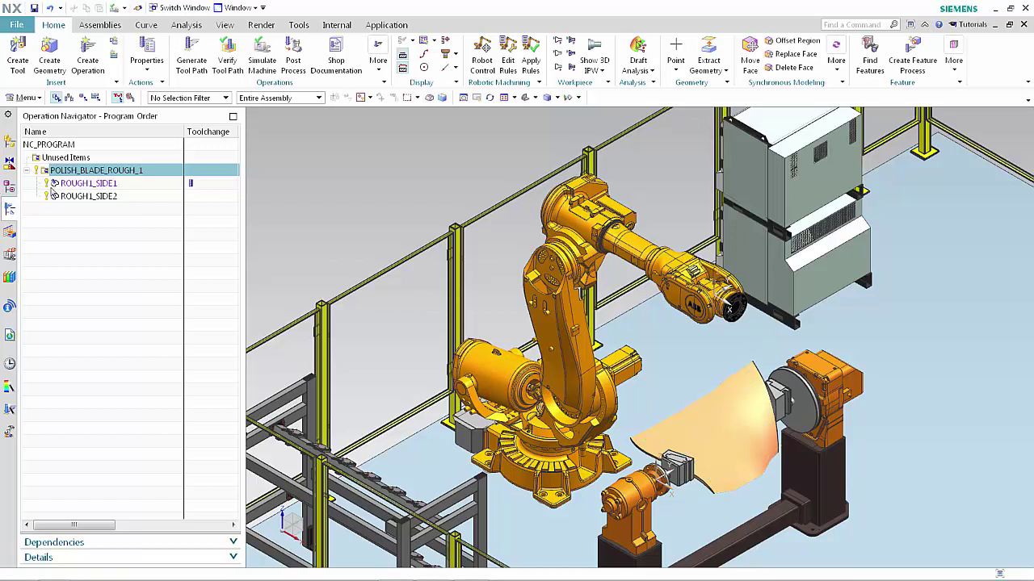
Step: Preview the inherited Home poses before the start and after the end of ROUGH1_SIDE1 in its robot control, and close it
left_click(58, 186)
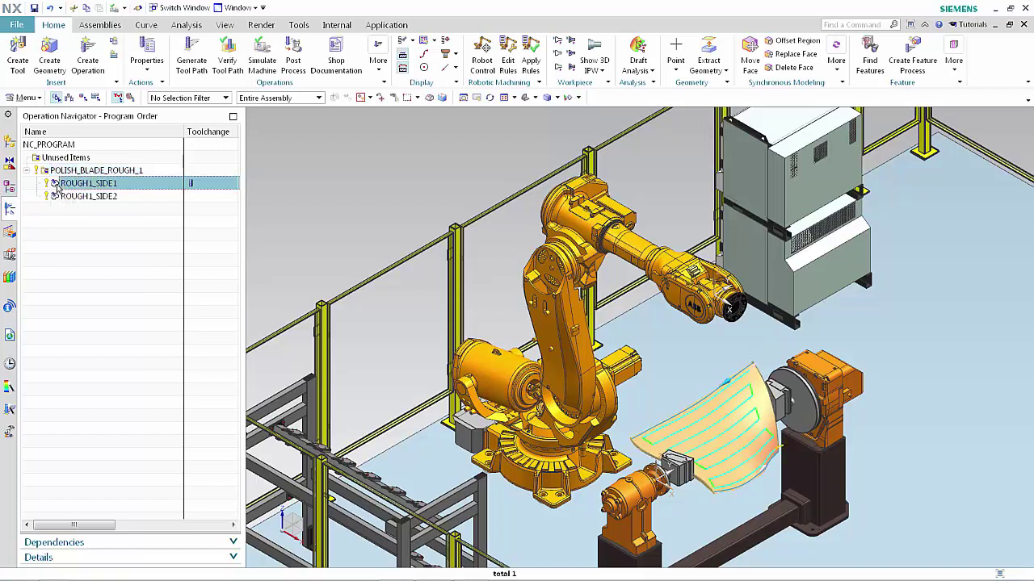
left_click(487, 53)
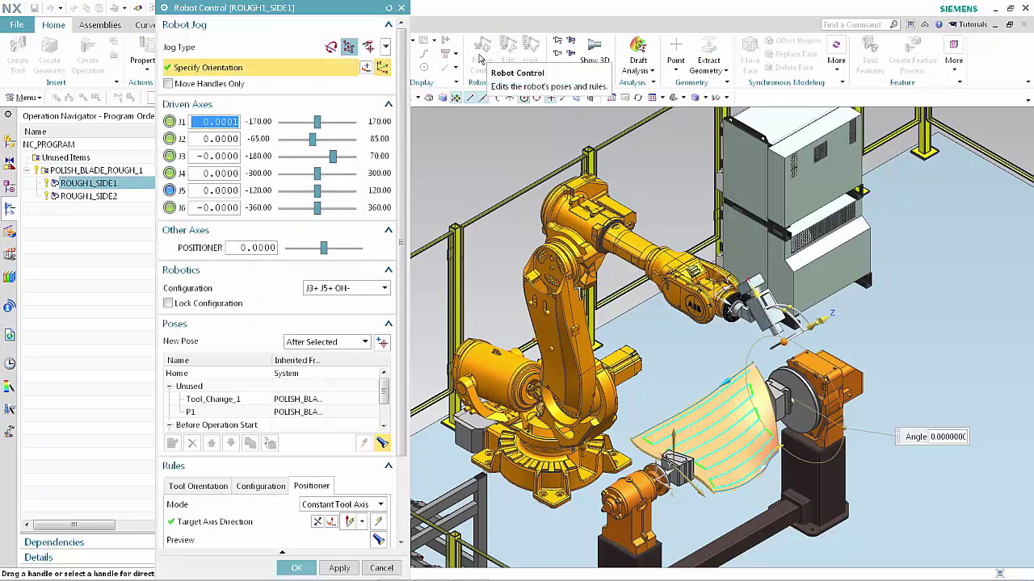
left_click_drag(386, 393, 386, 412)
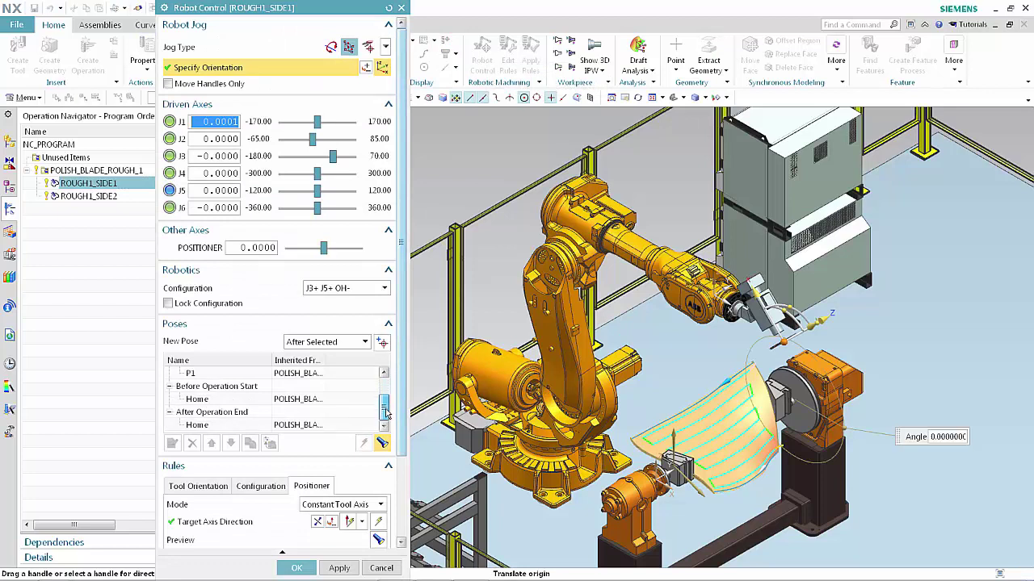
left_click(214, 399)
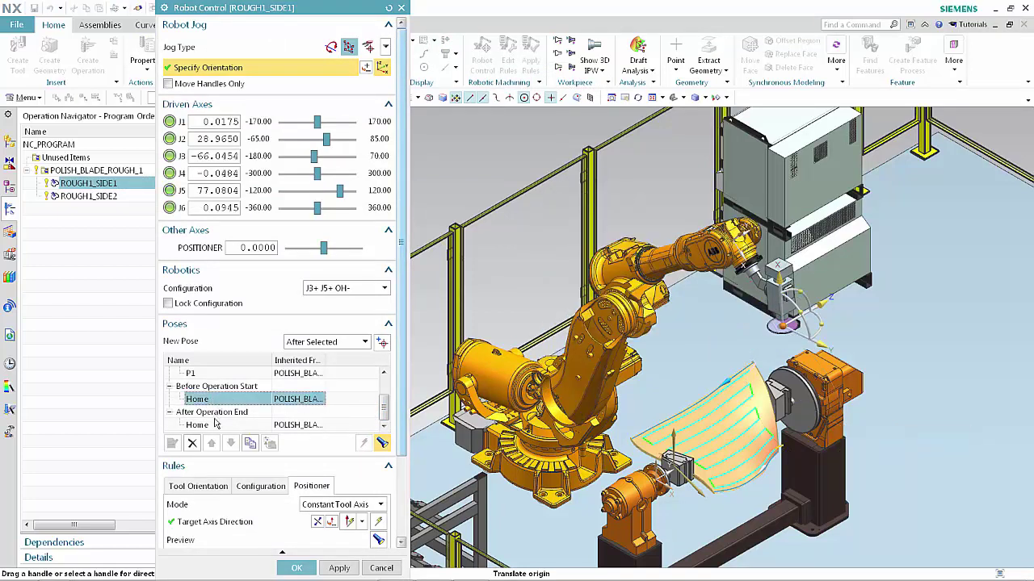
left_click(215, 426)
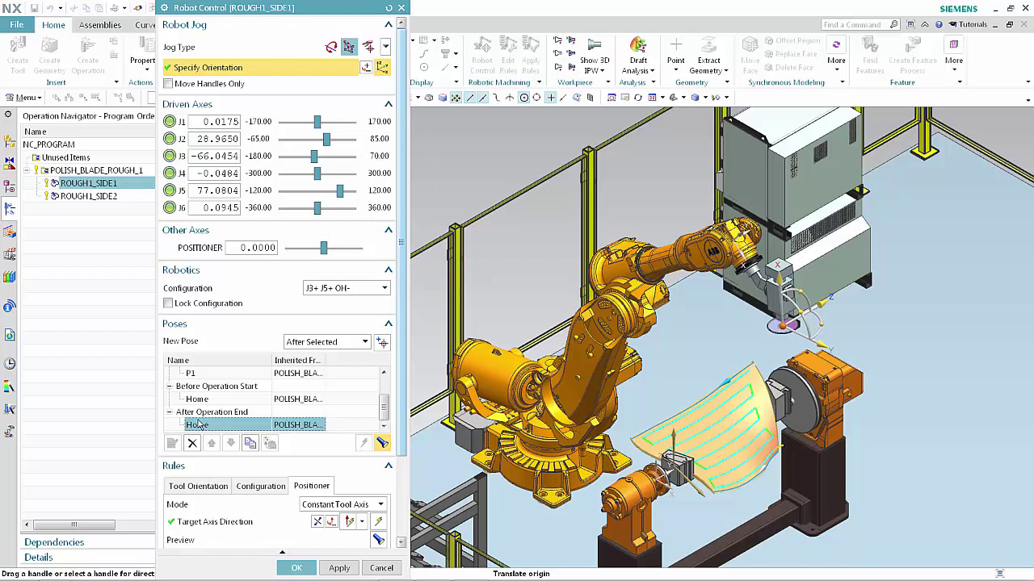
left_click(296, 568)
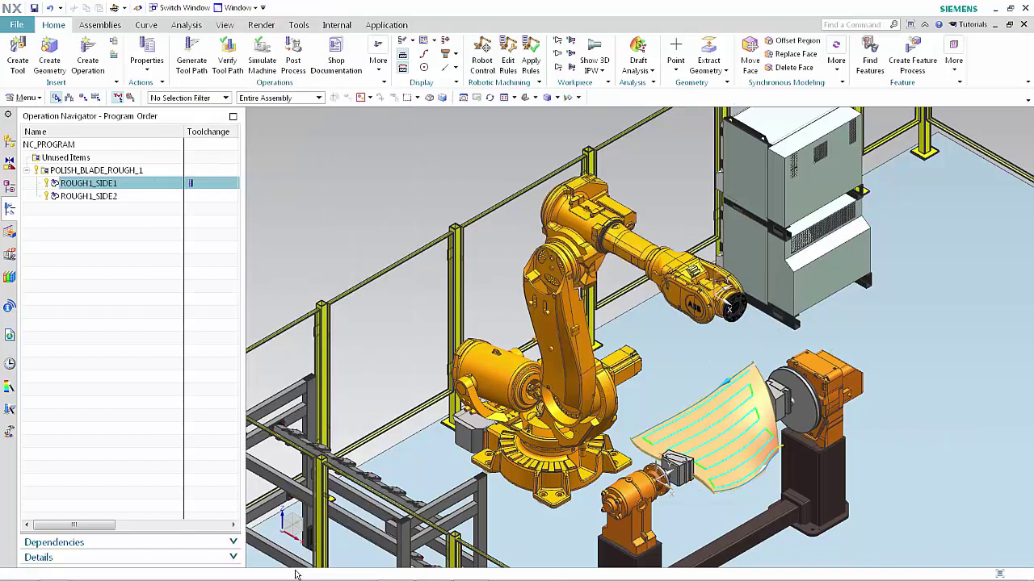
Step: Preview the inherited Home pose before the start of ROUGH1_SIDE2 in its robot control, and close it
left_click(70, 201)
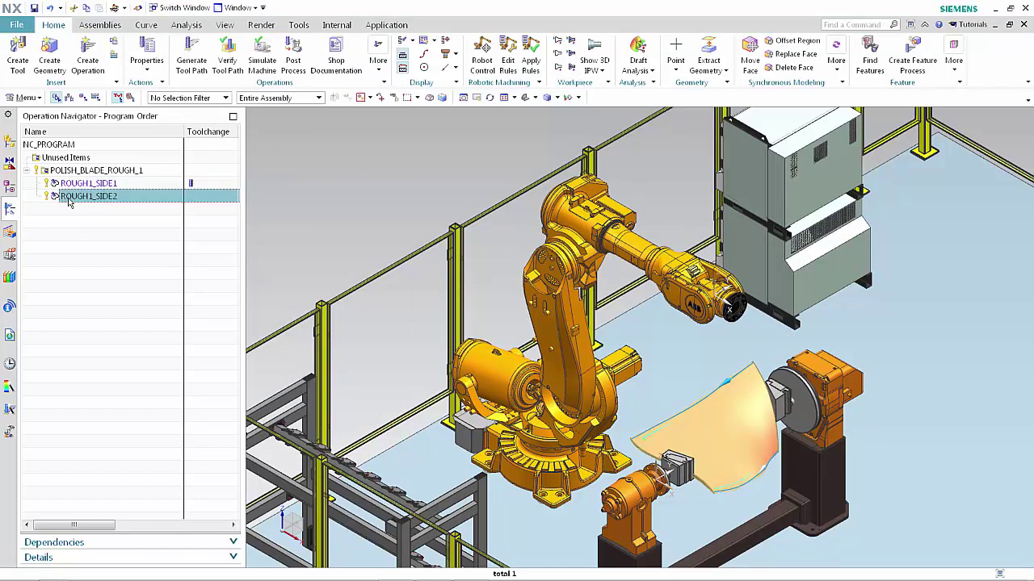
left_click(481, 51)
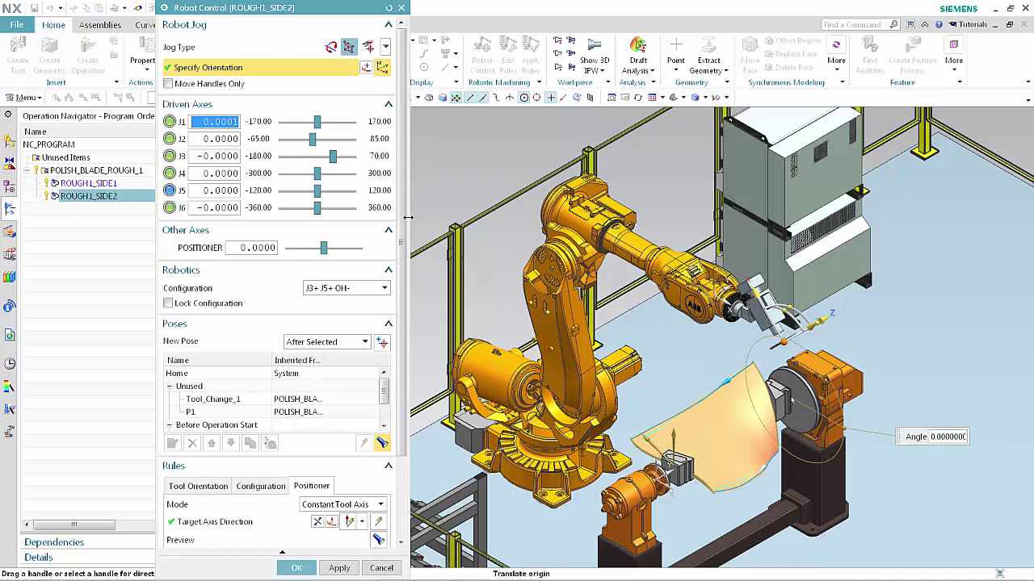
scroll(385, 401, "down", 1)
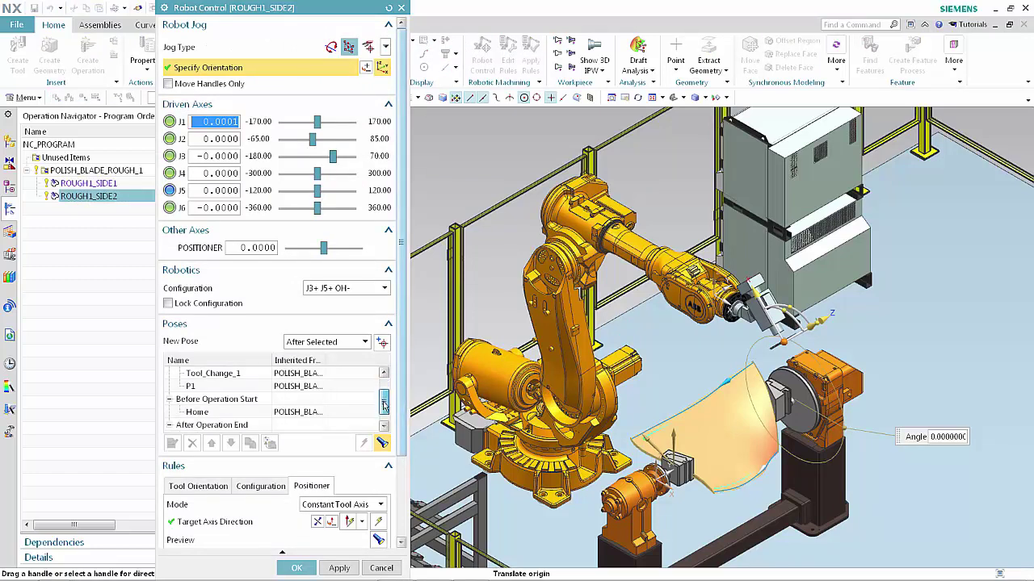
left_click(250, 415)
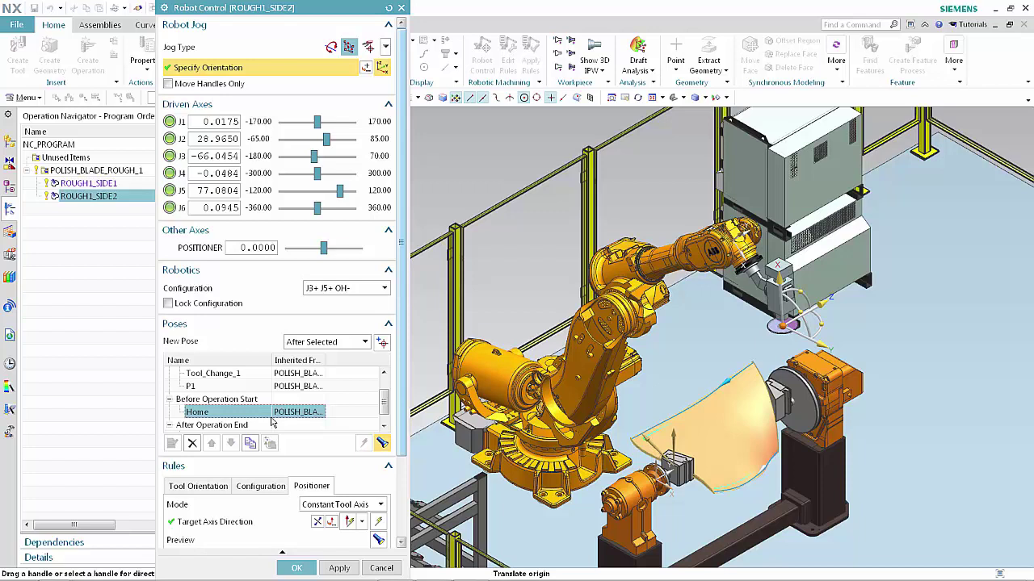
left_click(296, 569)
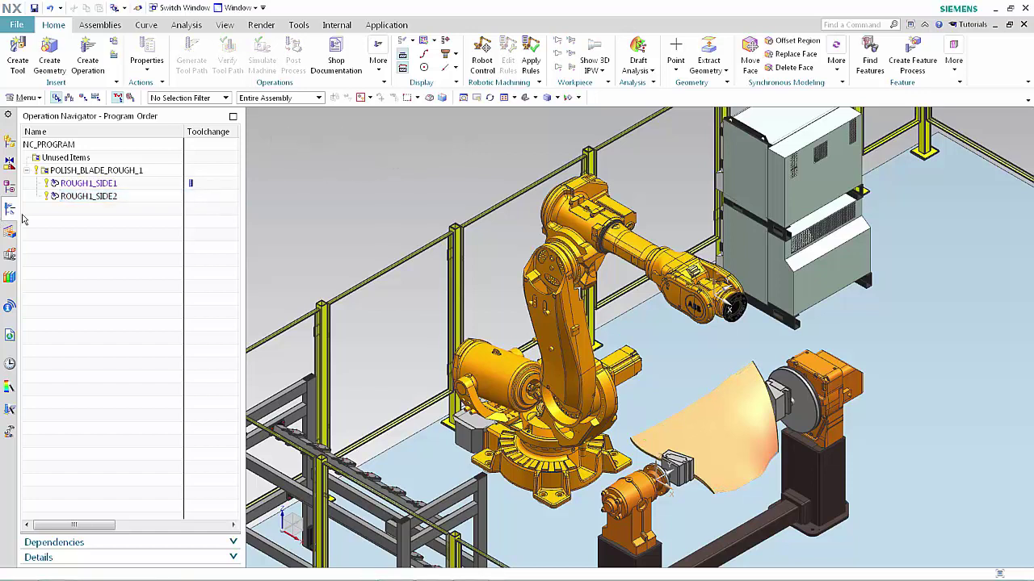
Step: Update the P2 pose after the end of ROUGH1_SIDE2 to a jogged position of about J1 39, J2 -4, J3 22, J4 92, J5 -38, J6 -80
left_click(57, 200)
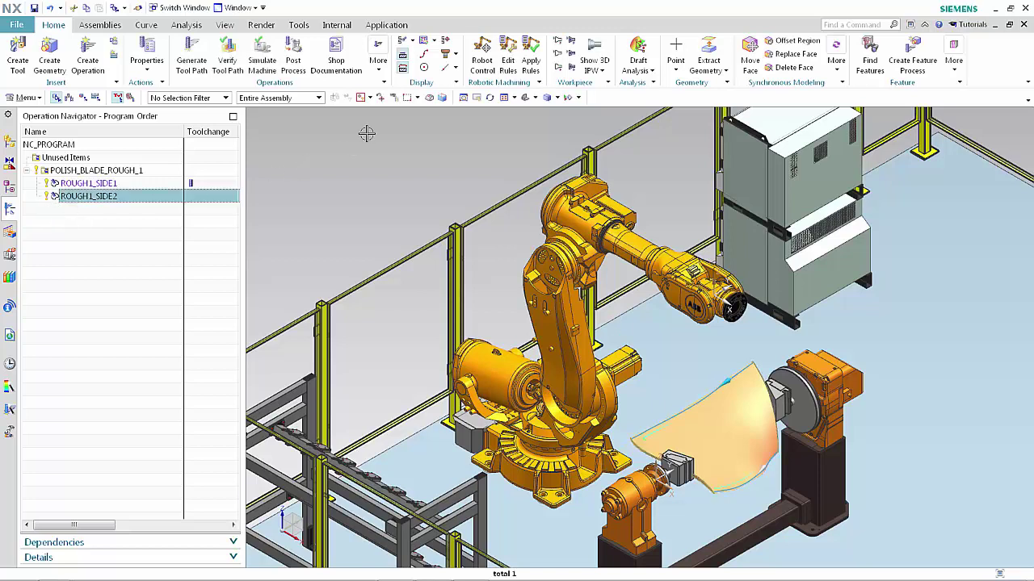
left_click(482, 50)
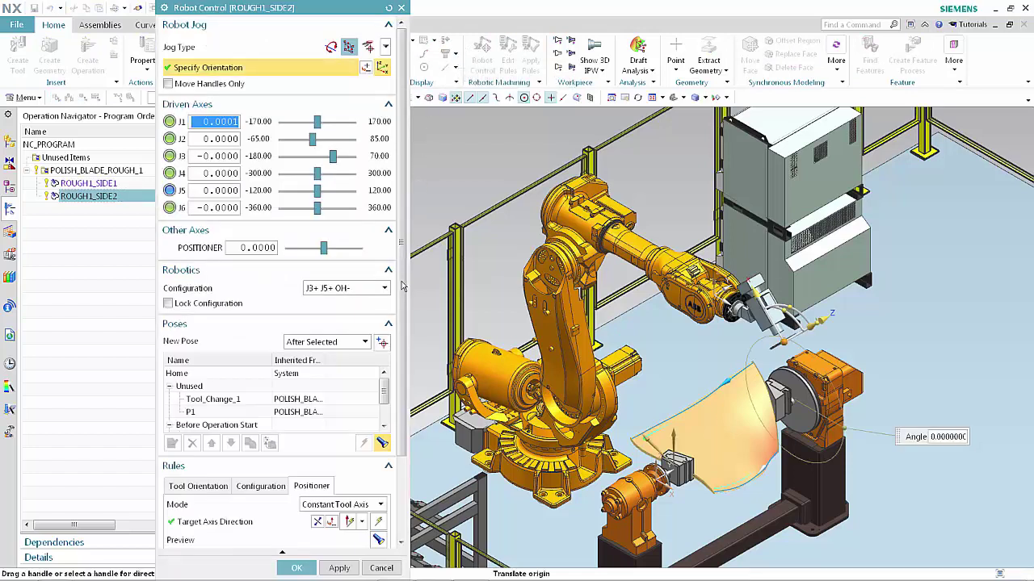
scroll(387, 396, "down", 3)
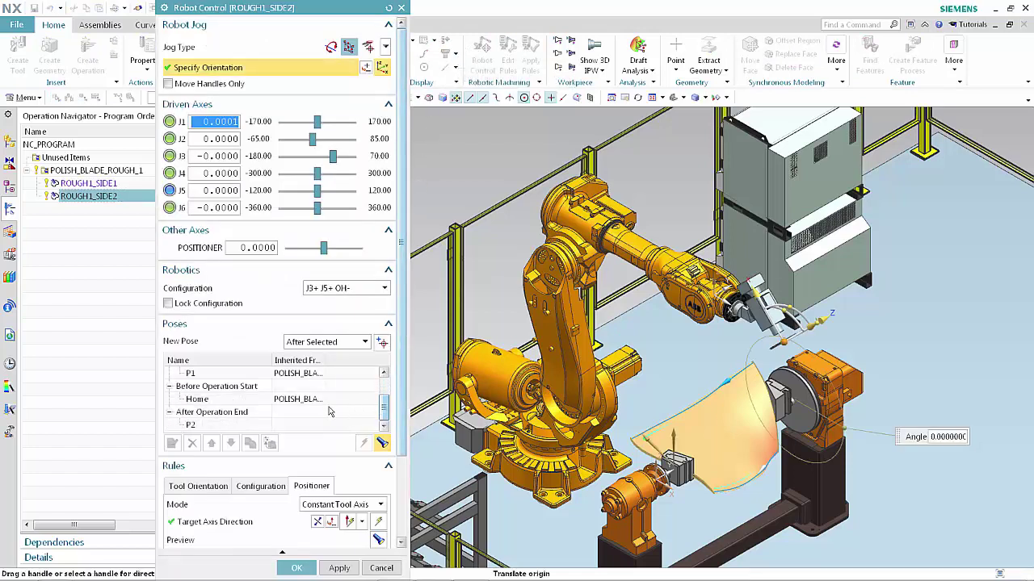
left_click(248, 428)
left_click(248, 428)
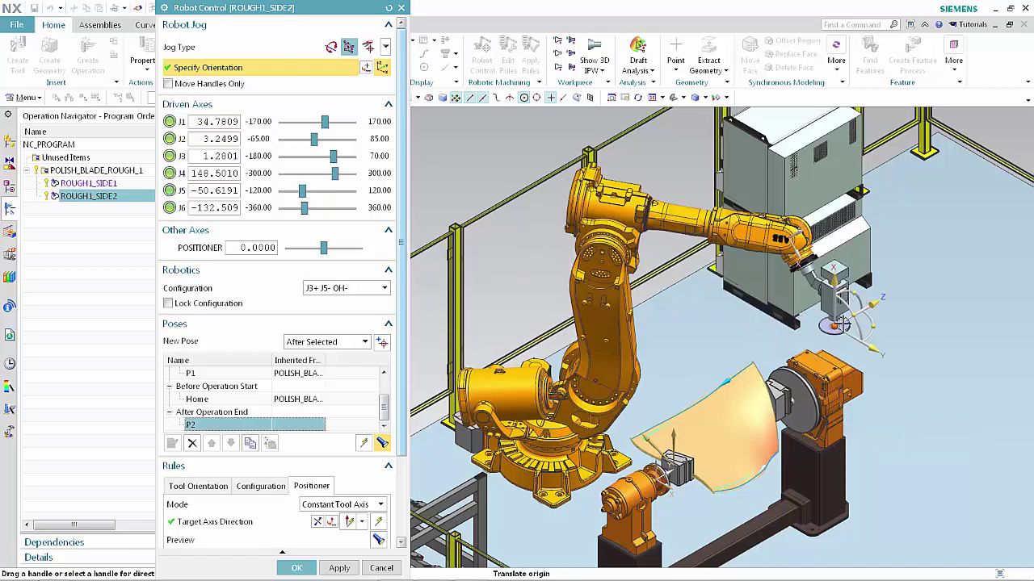
left_click_drag(853, 319, 808, 337)
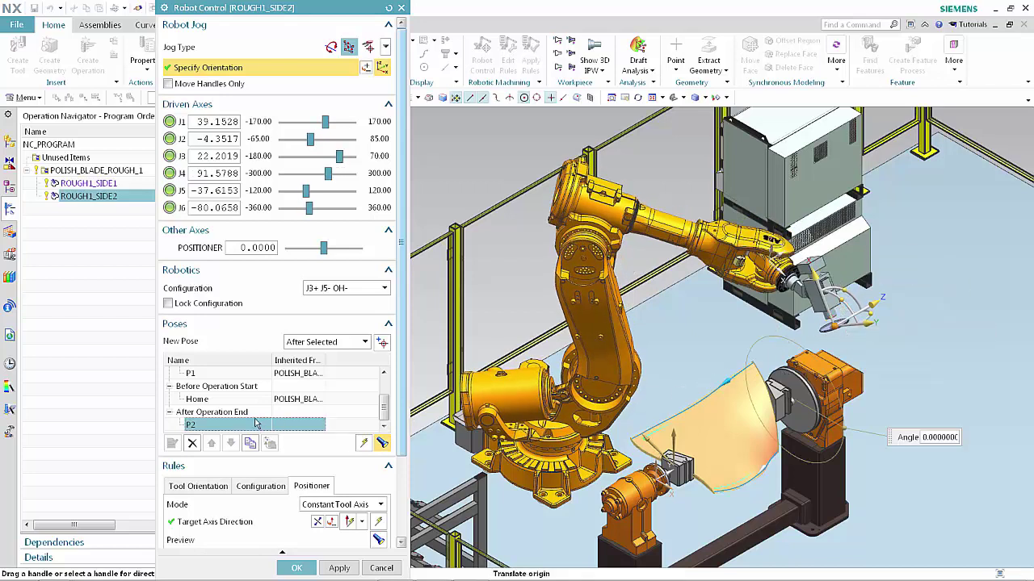
right_click(248, 427)
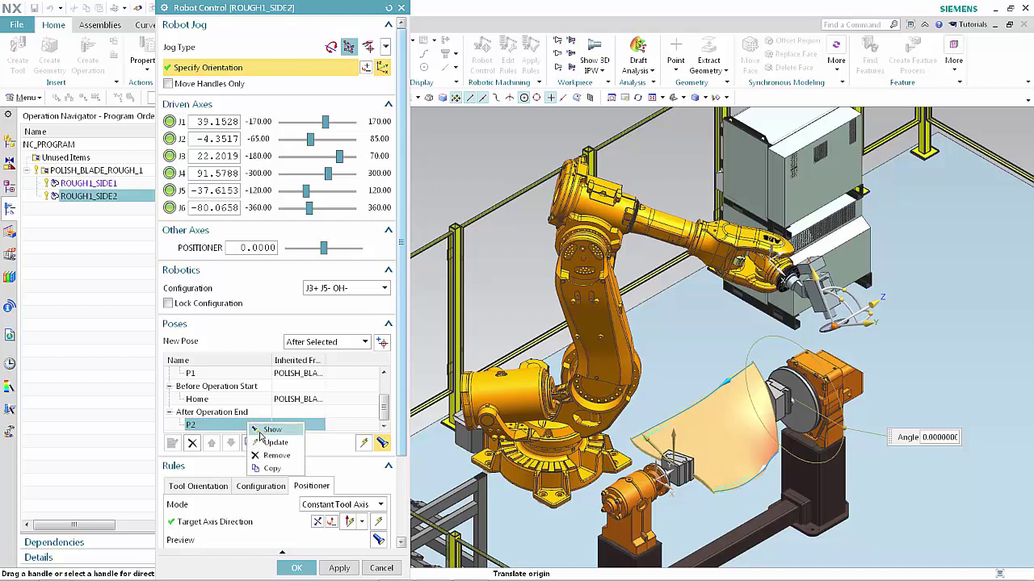
left_click(267, 444)
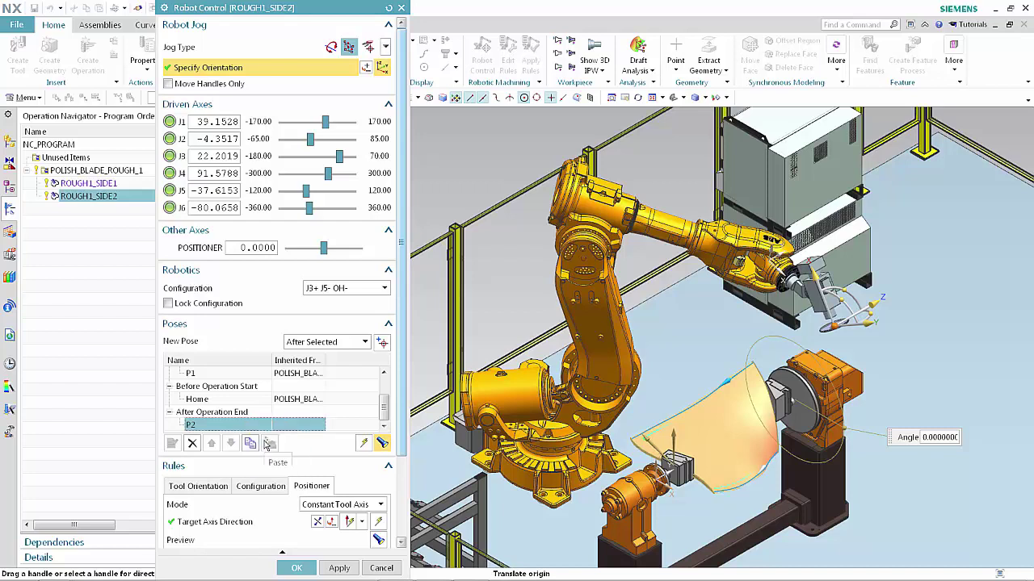
Step: Check which actions are available for the inherited P1 and Home poses of ROUGH1_SIDE2, and accept the robot control changes
right_click(236, 377)
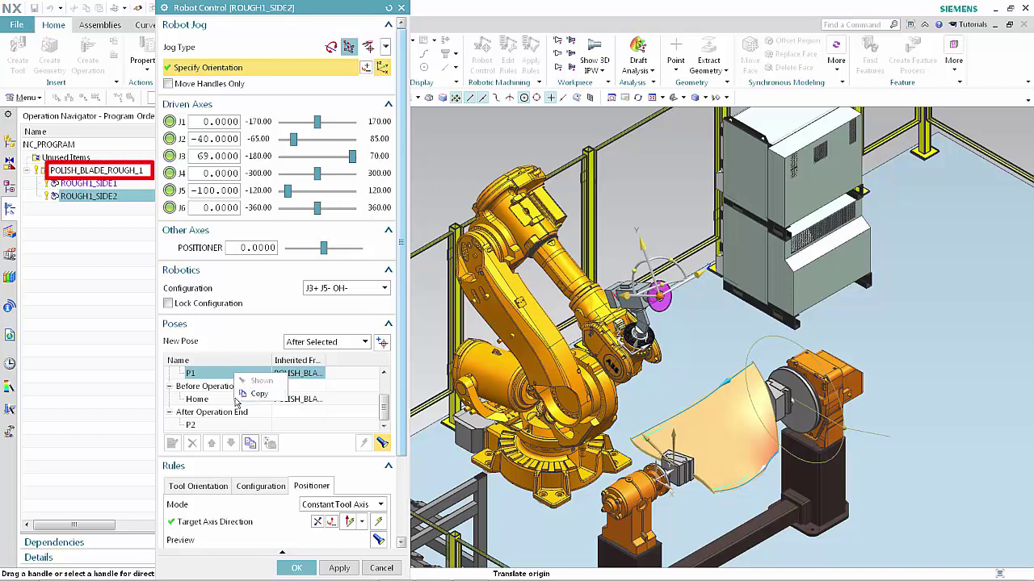
left_click(222, 399)
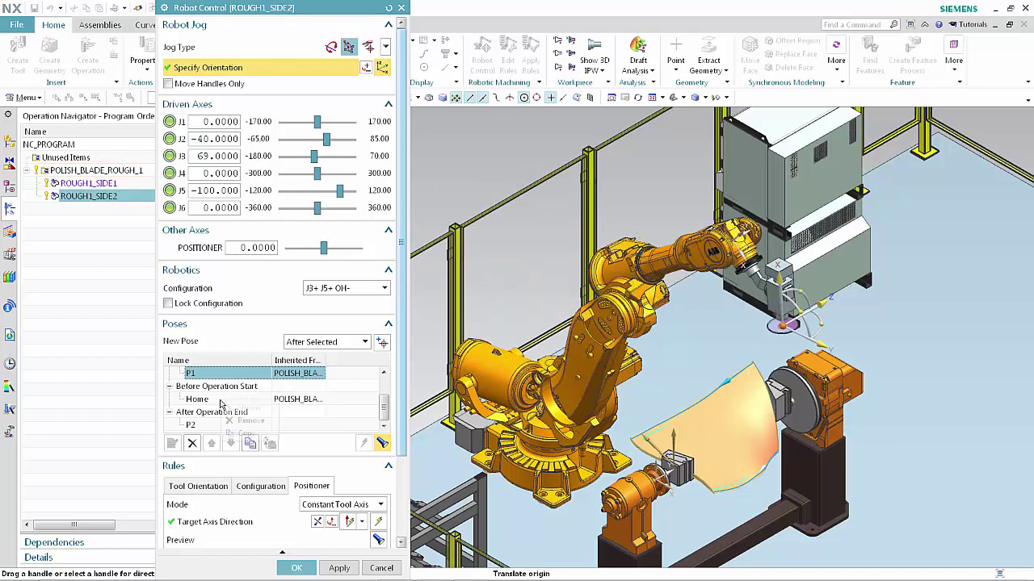
right_click(221, 401)
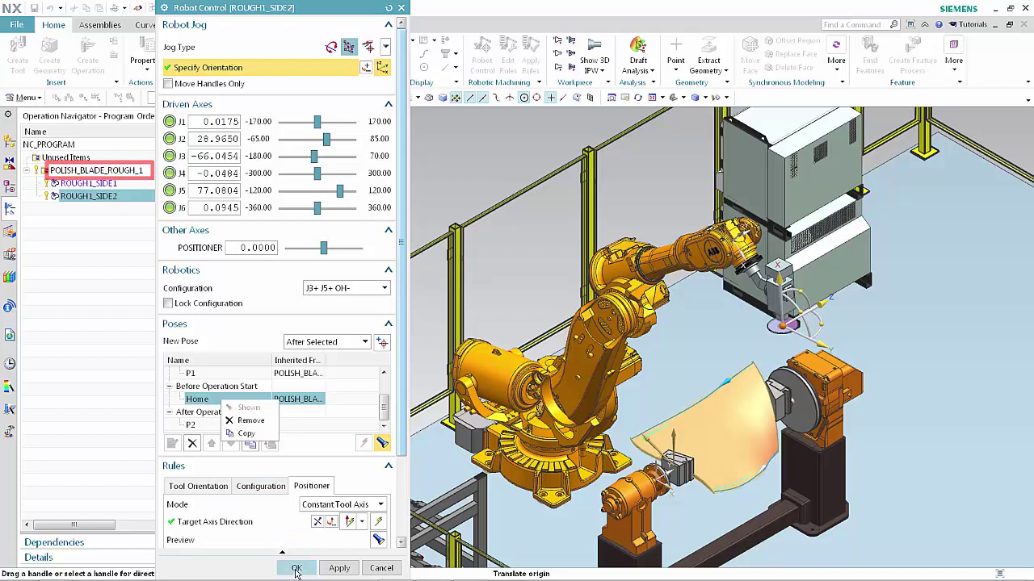
left_click(296, 568)
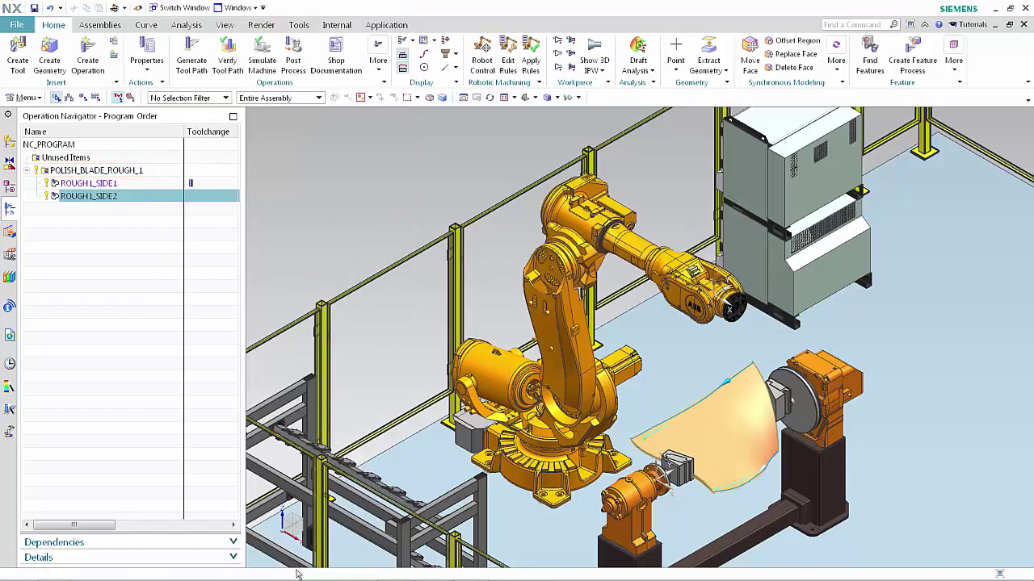
Step: Simulate ROUGH1_SIDE2 on the machine through to its updated P2 end pose and close the simulation
left_click(262, 56)
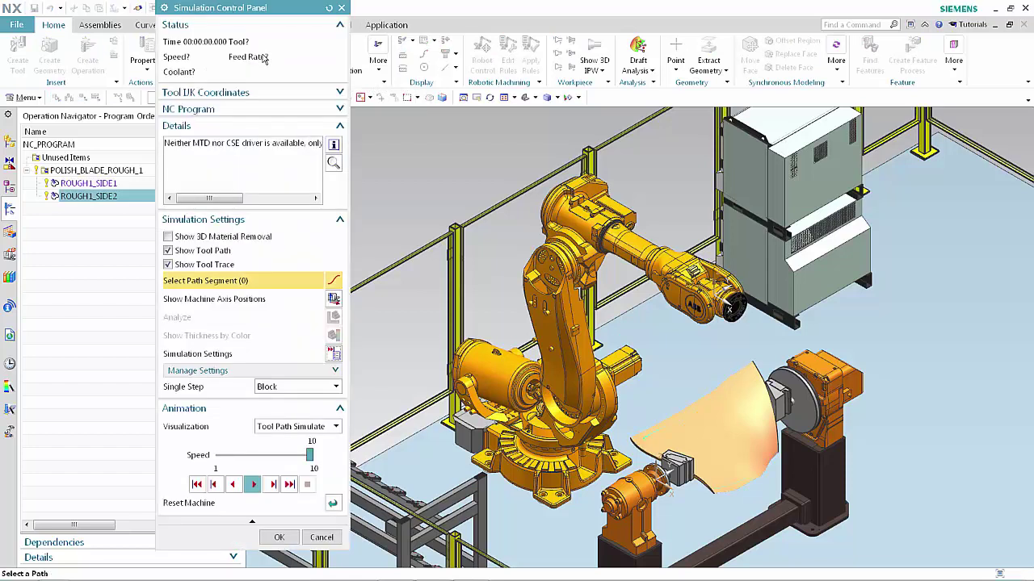
left_click(253, 485)
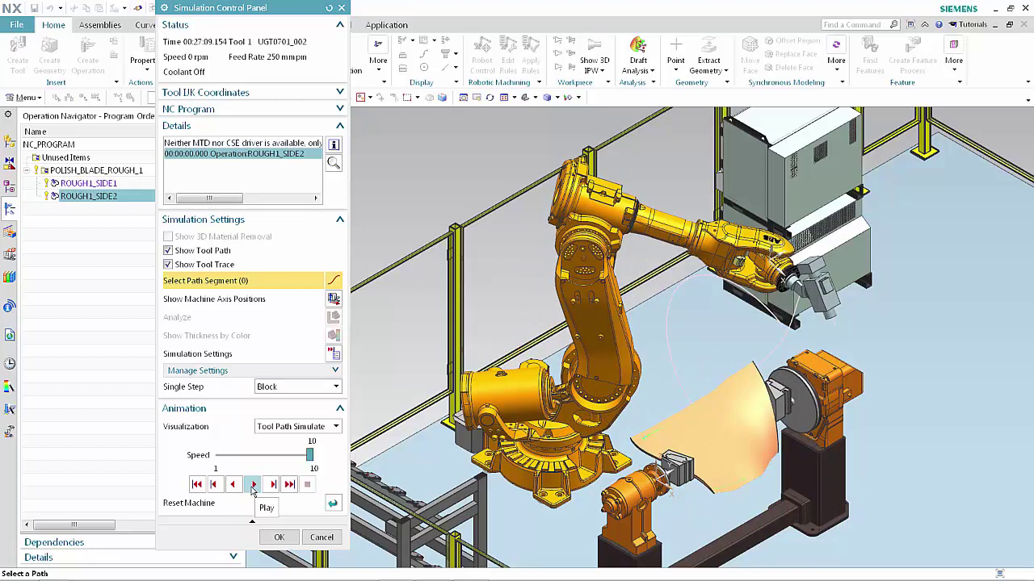
left_click(279, 537)
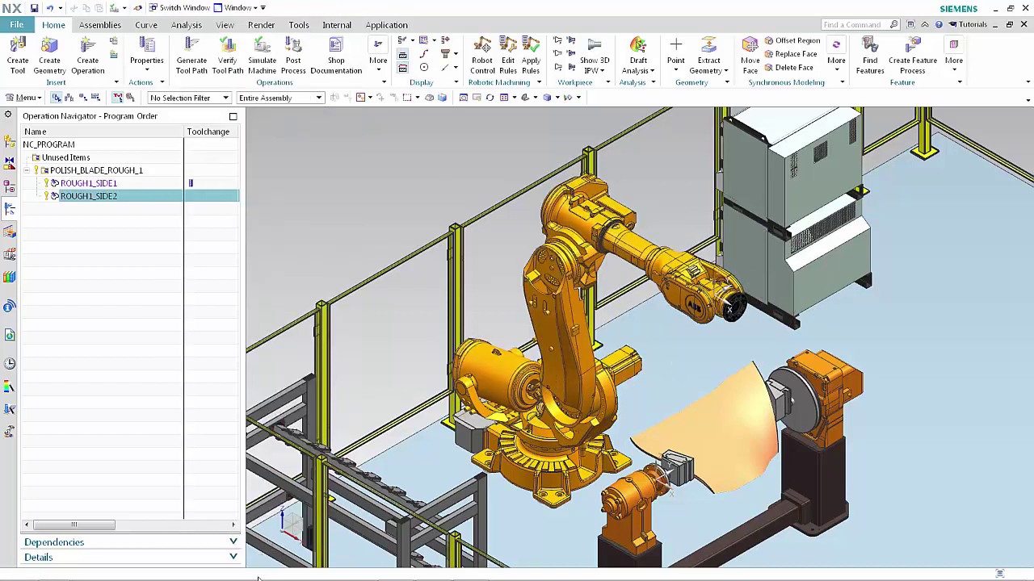